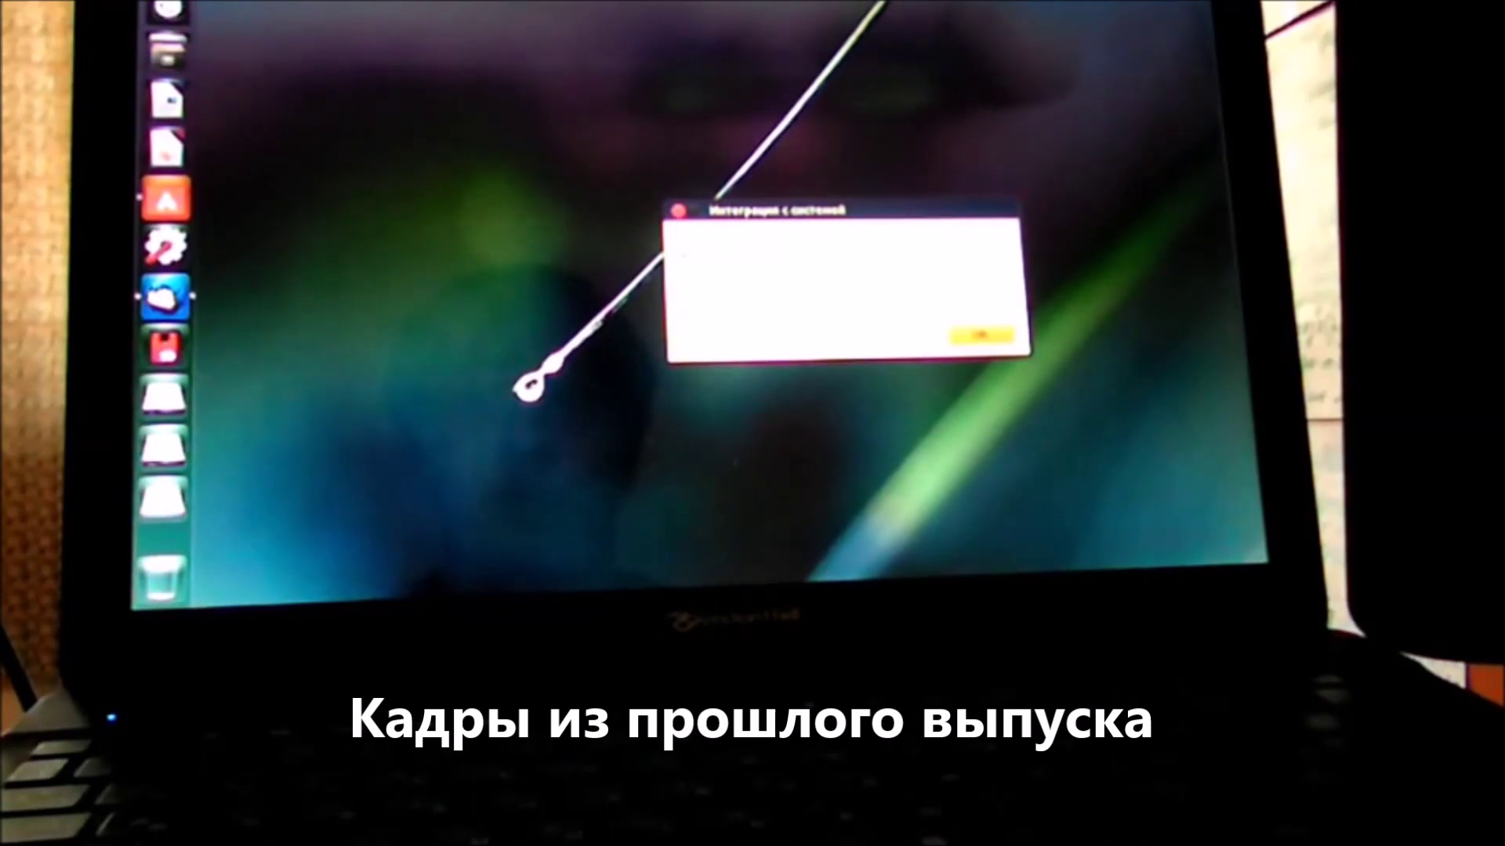
Step: Dismiss the 'Интеграция с системой' prompt, decline Thunderbird's telemetry with 'Нет', and glance at the Wi-Fi list
click(980, 336)
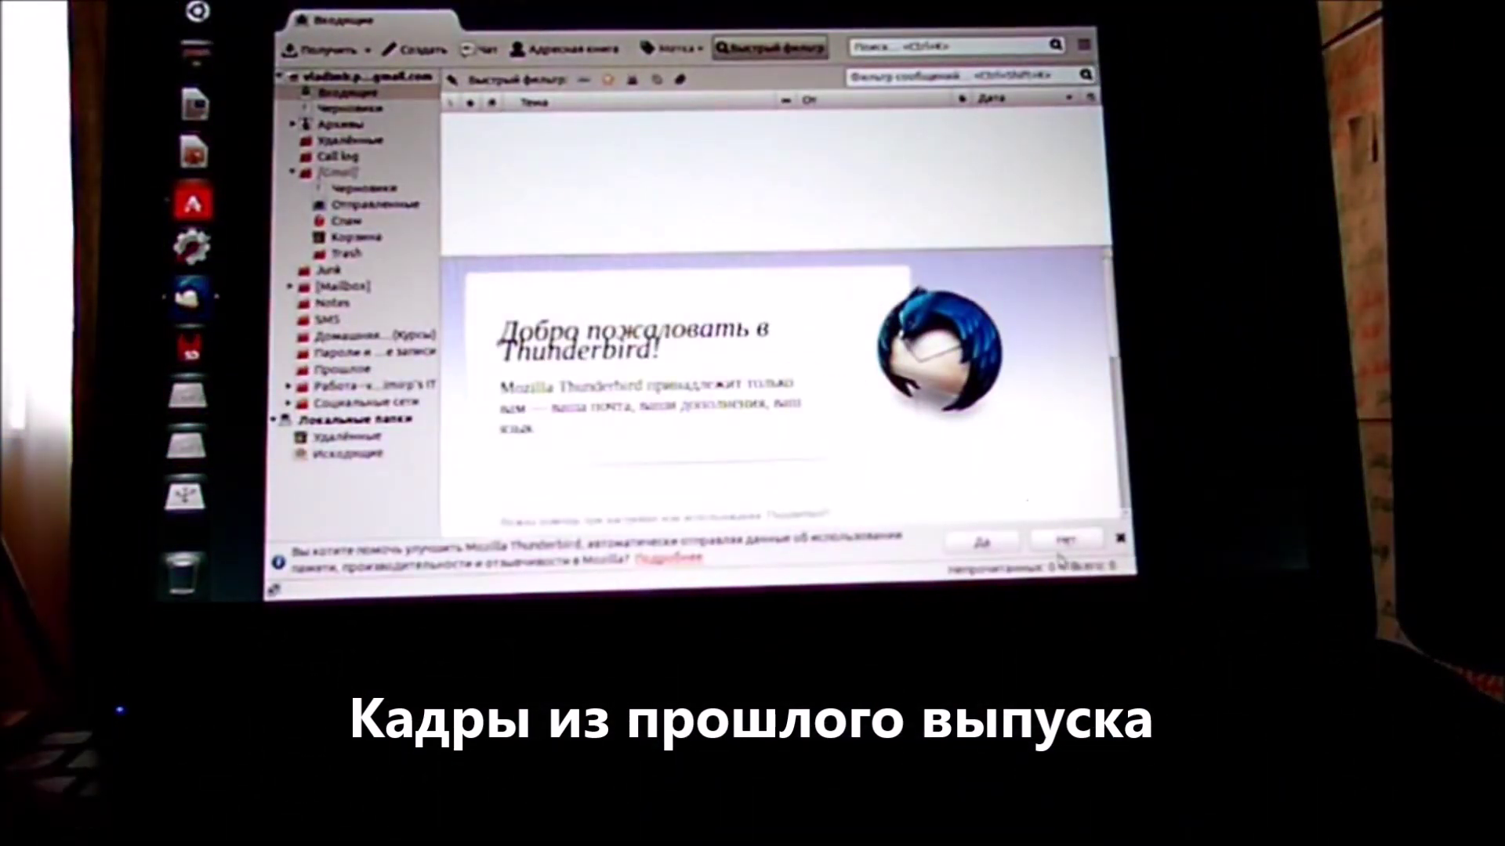
click(1062, 543)
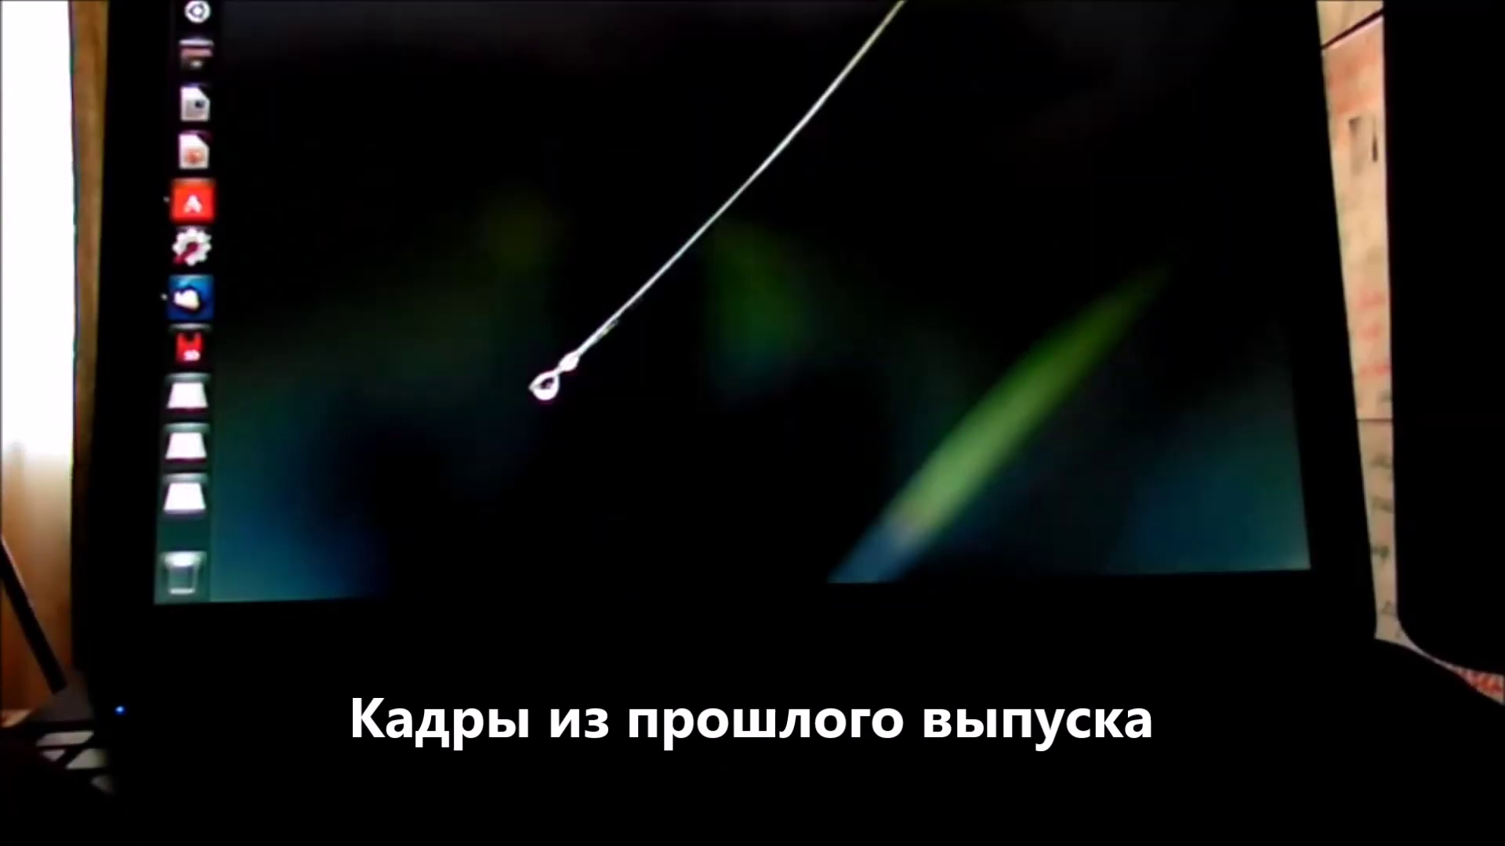
click(1125, 18)
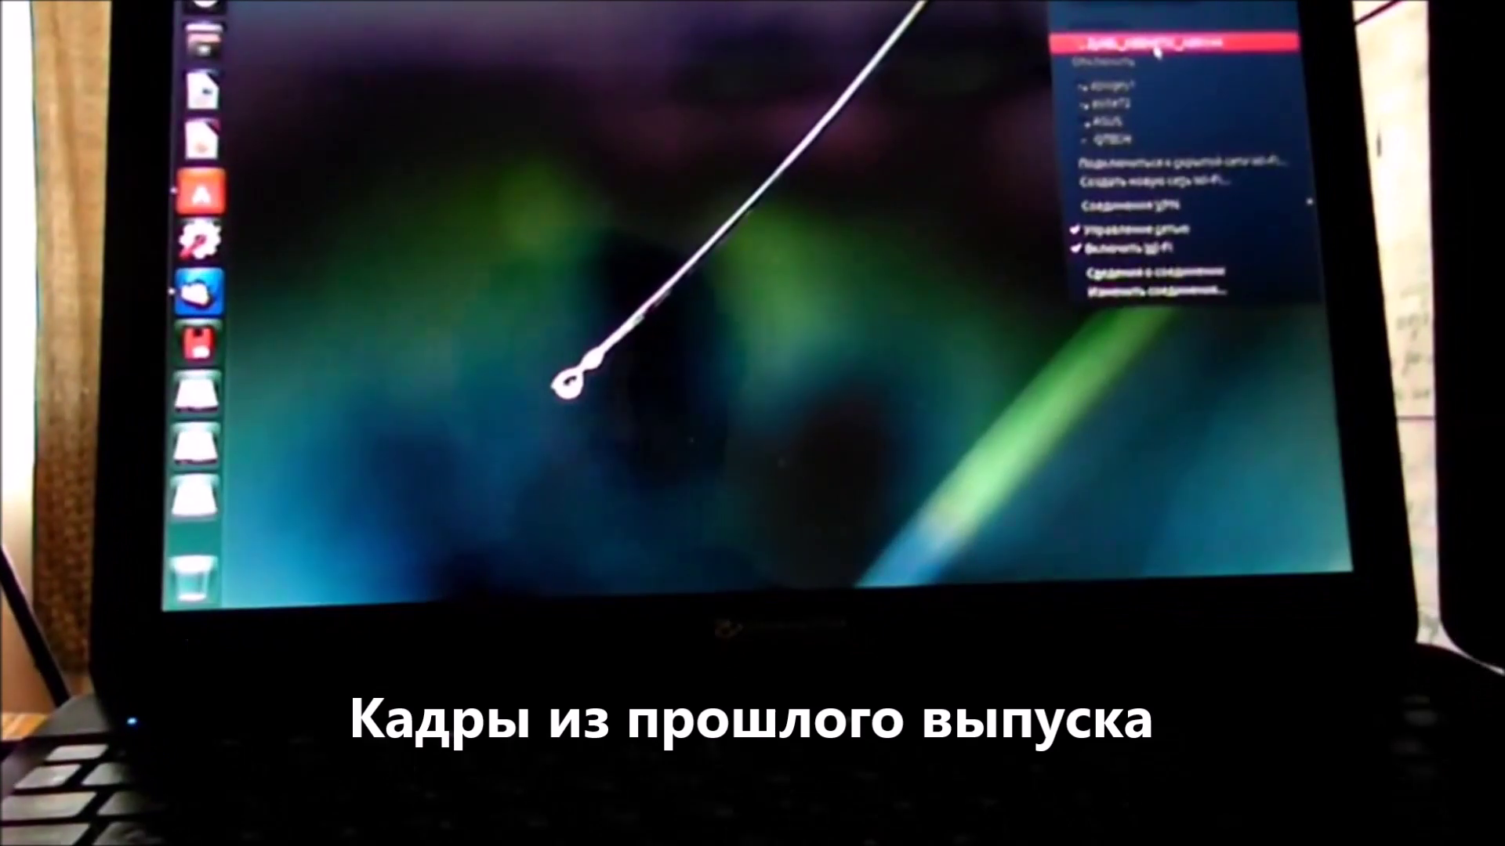
click(265, 262)
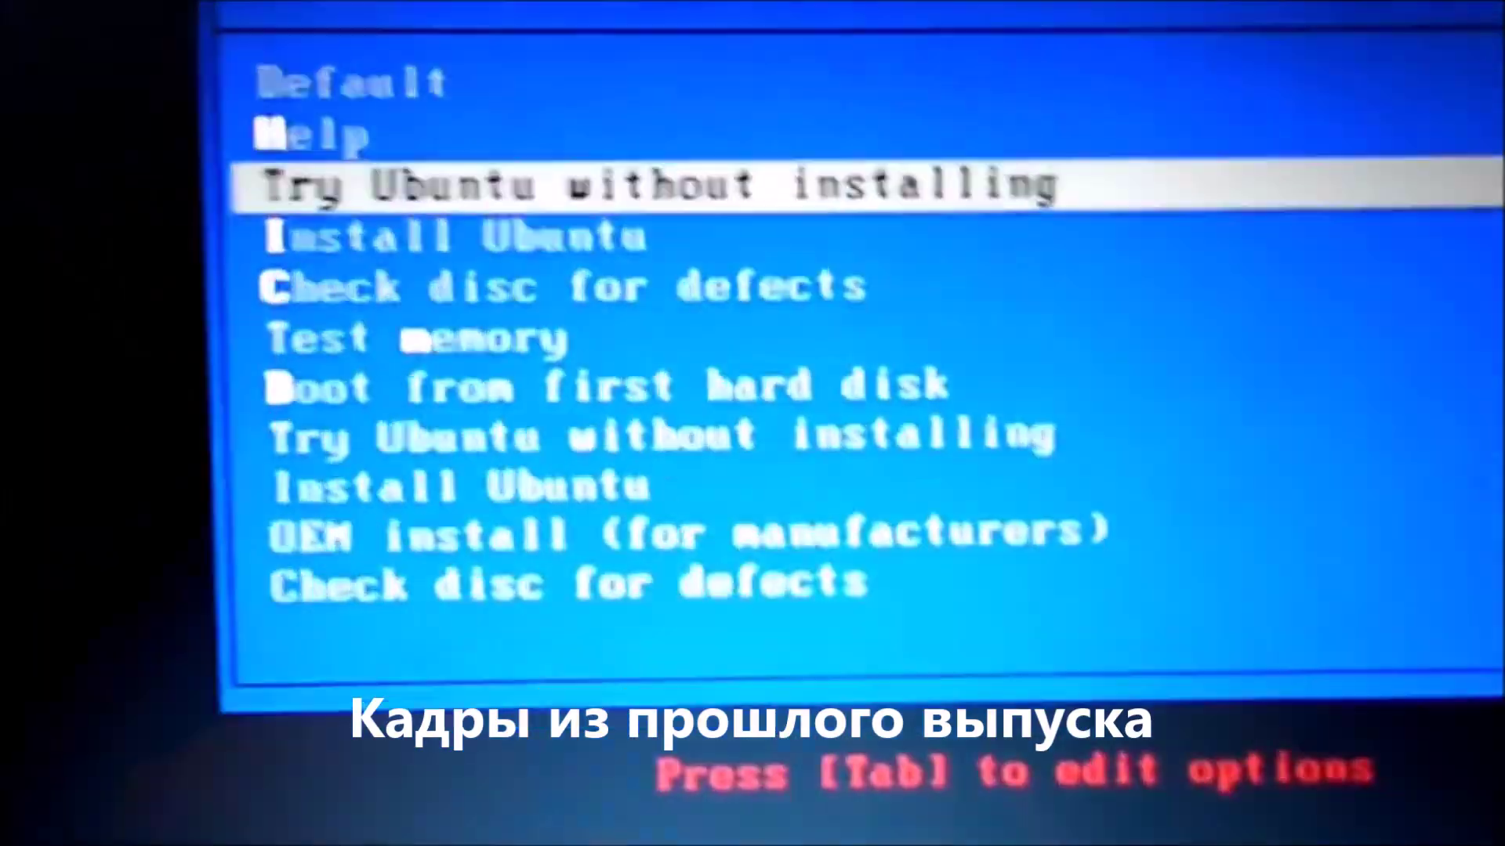
Step: Pick the USB HDD entry in the boot device menu to boot from the stick
key(Down)
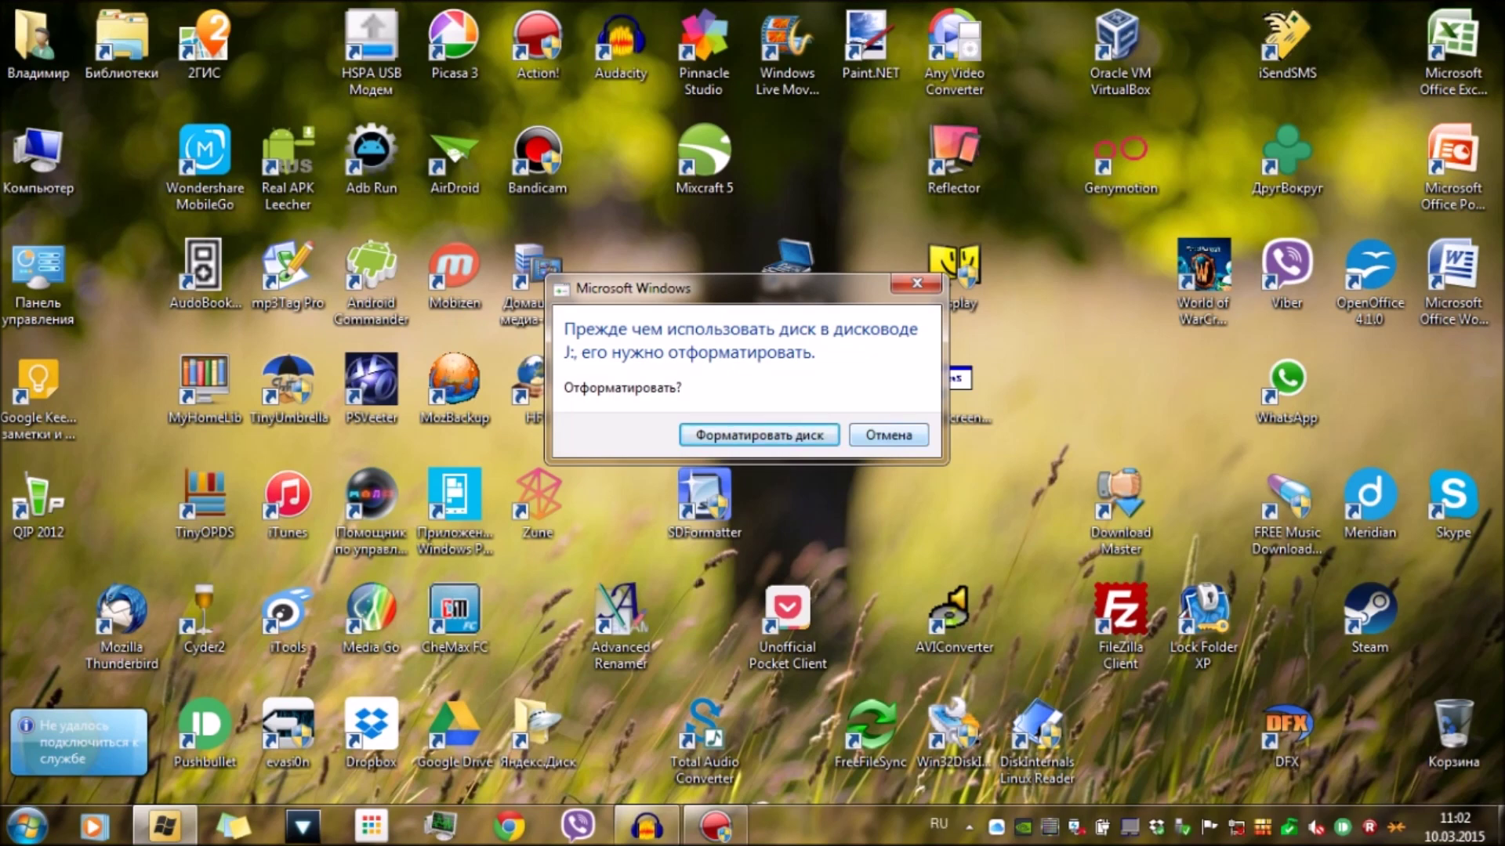
Step: Decline formatting Съемный диск (J:), try opening it from Computer, dismiss the access error, and close Explorer
click(889, 435)
key(super+e)
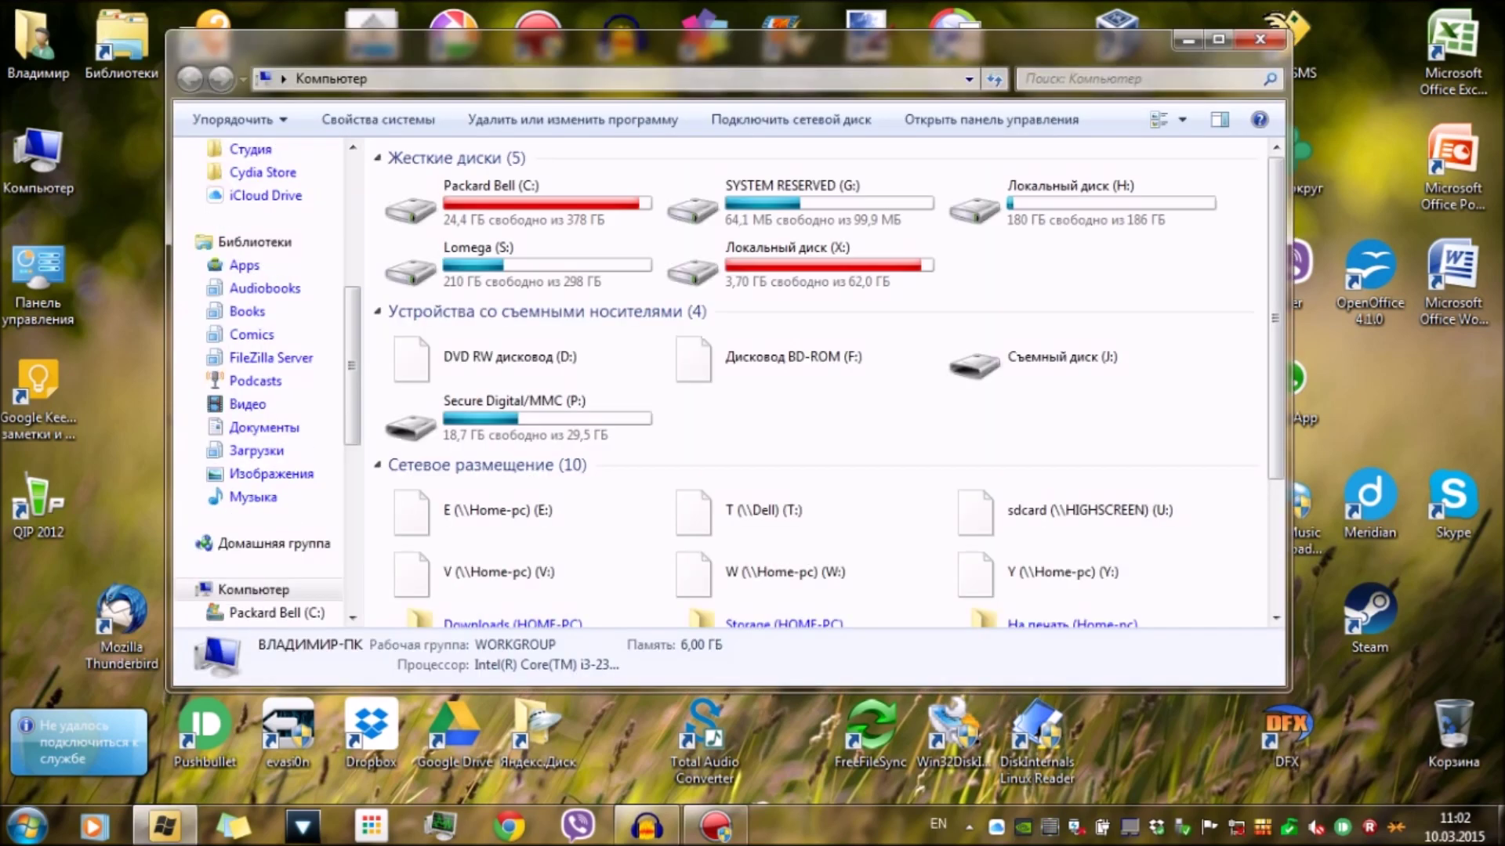
click(1082, 357)
double_click(1081, 357)
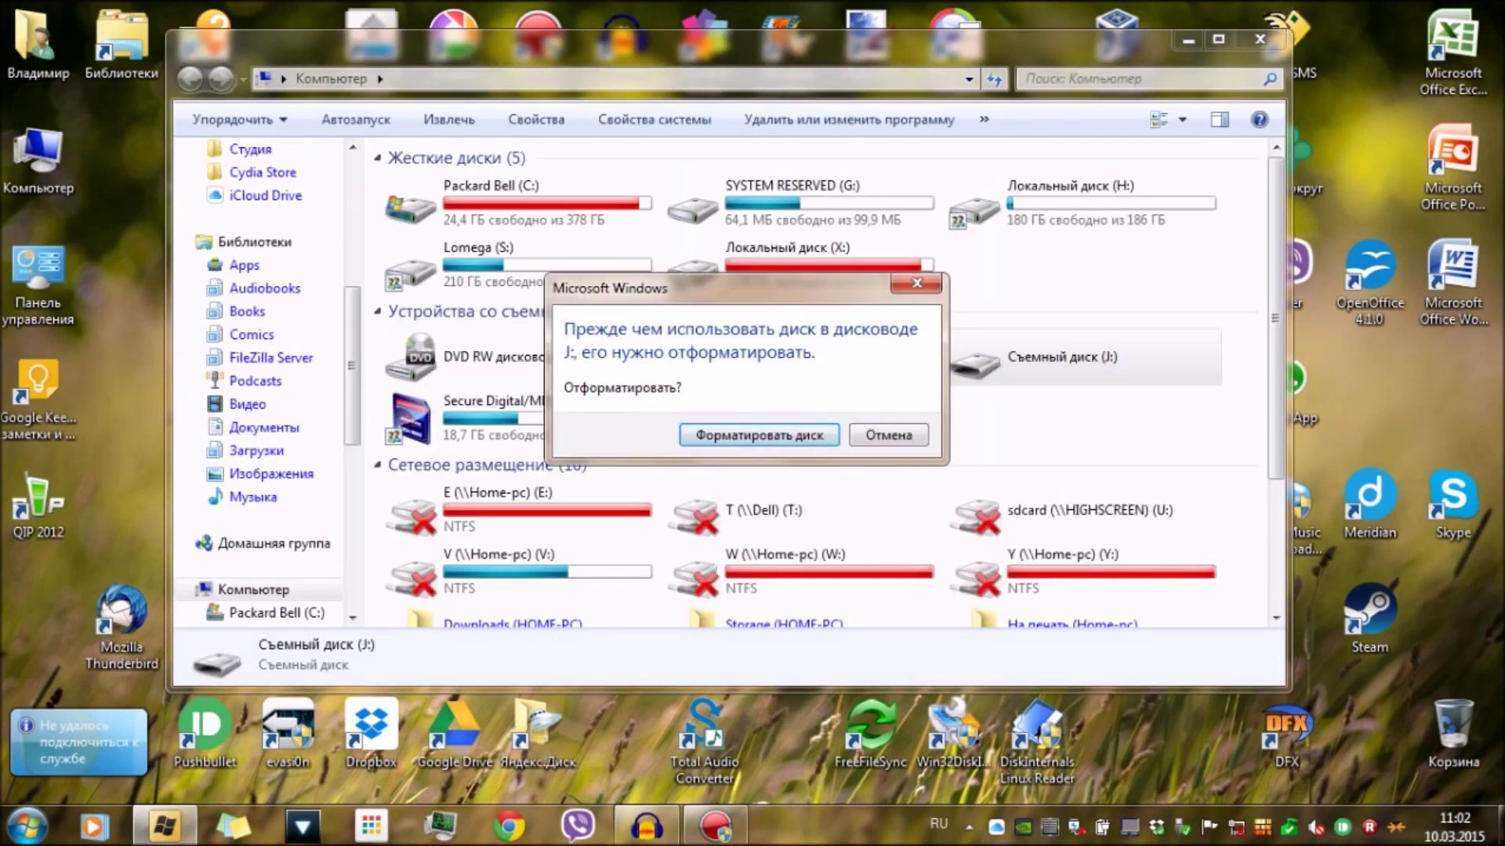
key(Escape)
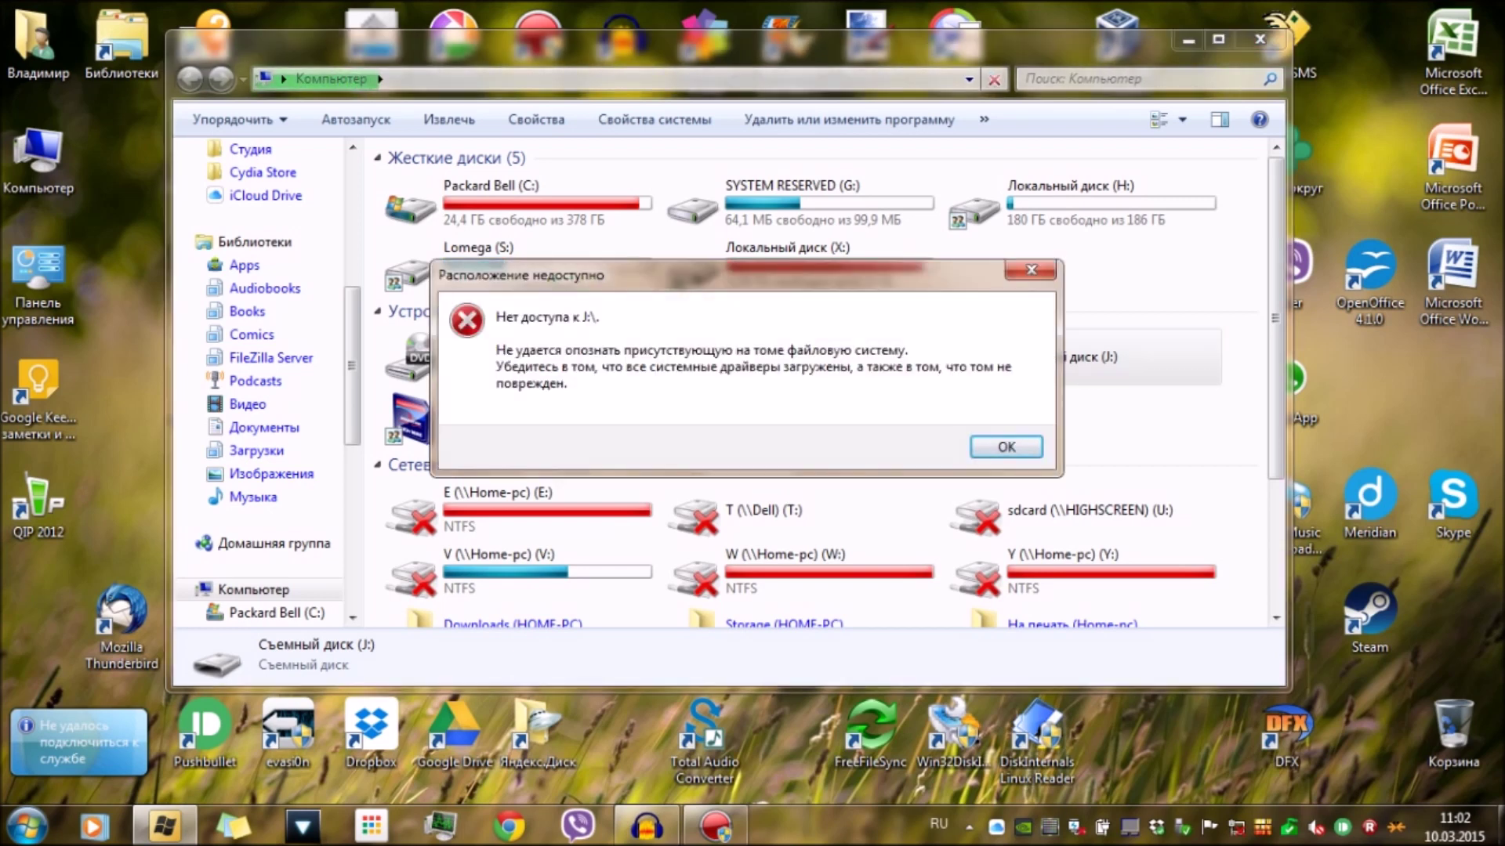
click(1006, 447)
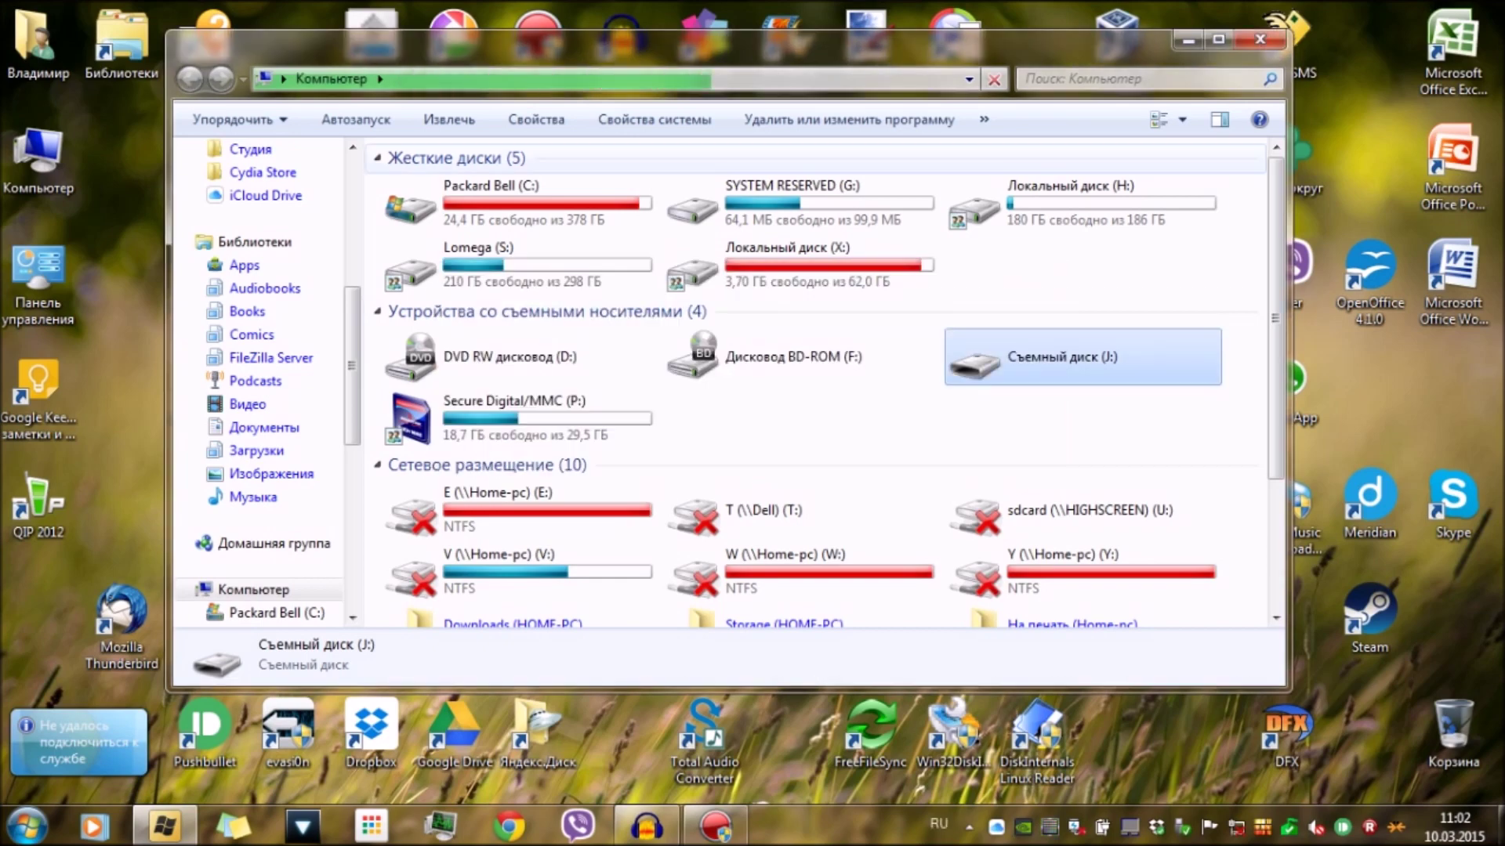
click(1259, 39)
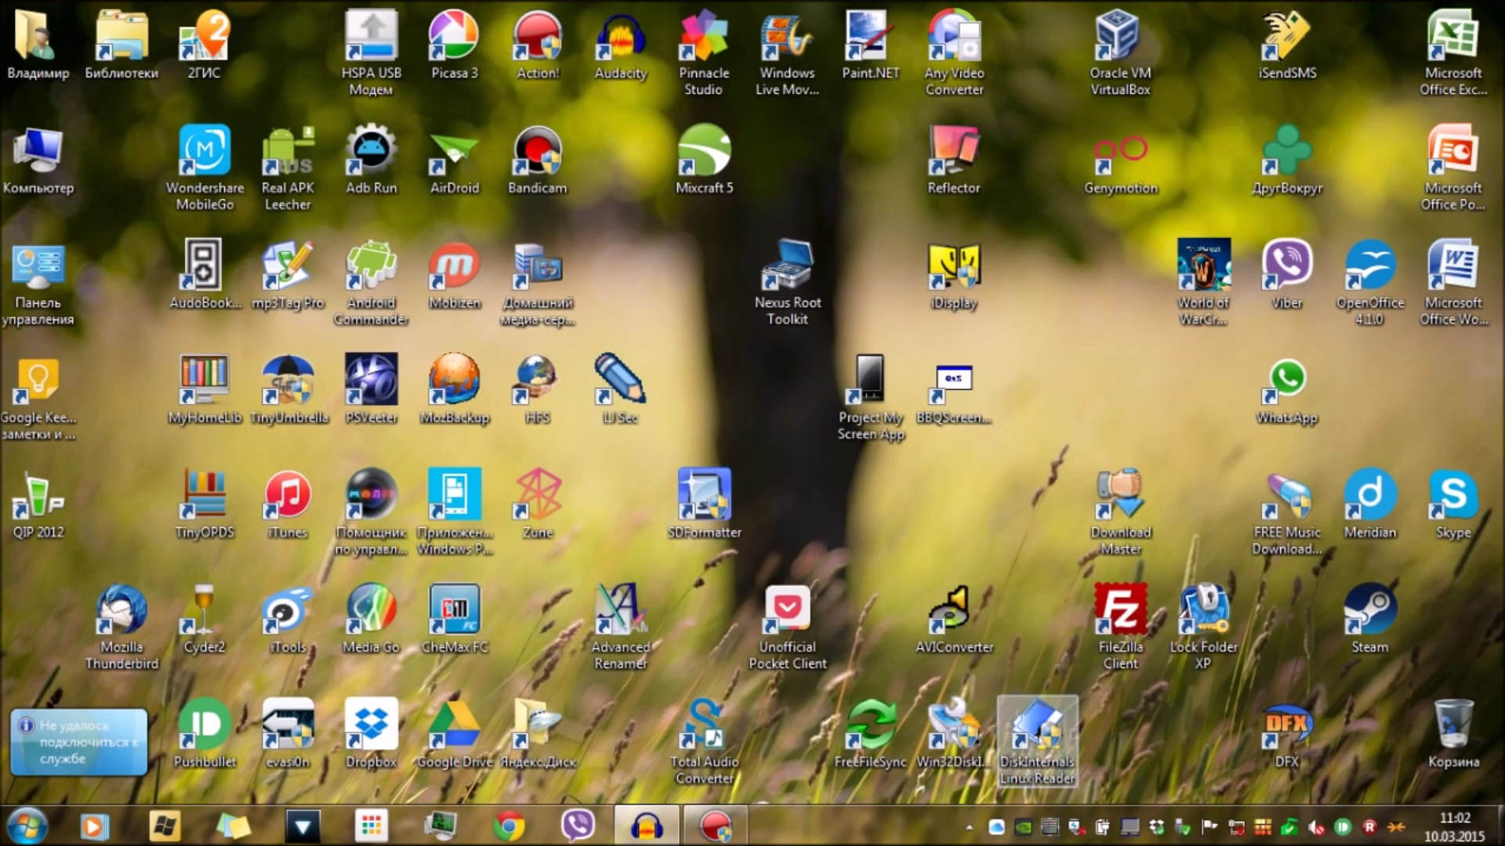
Step: Launch DiskInternals Linux Reader as administrator and browse the 6,47 Gb Linux Ext partition's folders
double_click(1036, 737)
click(854, 470)
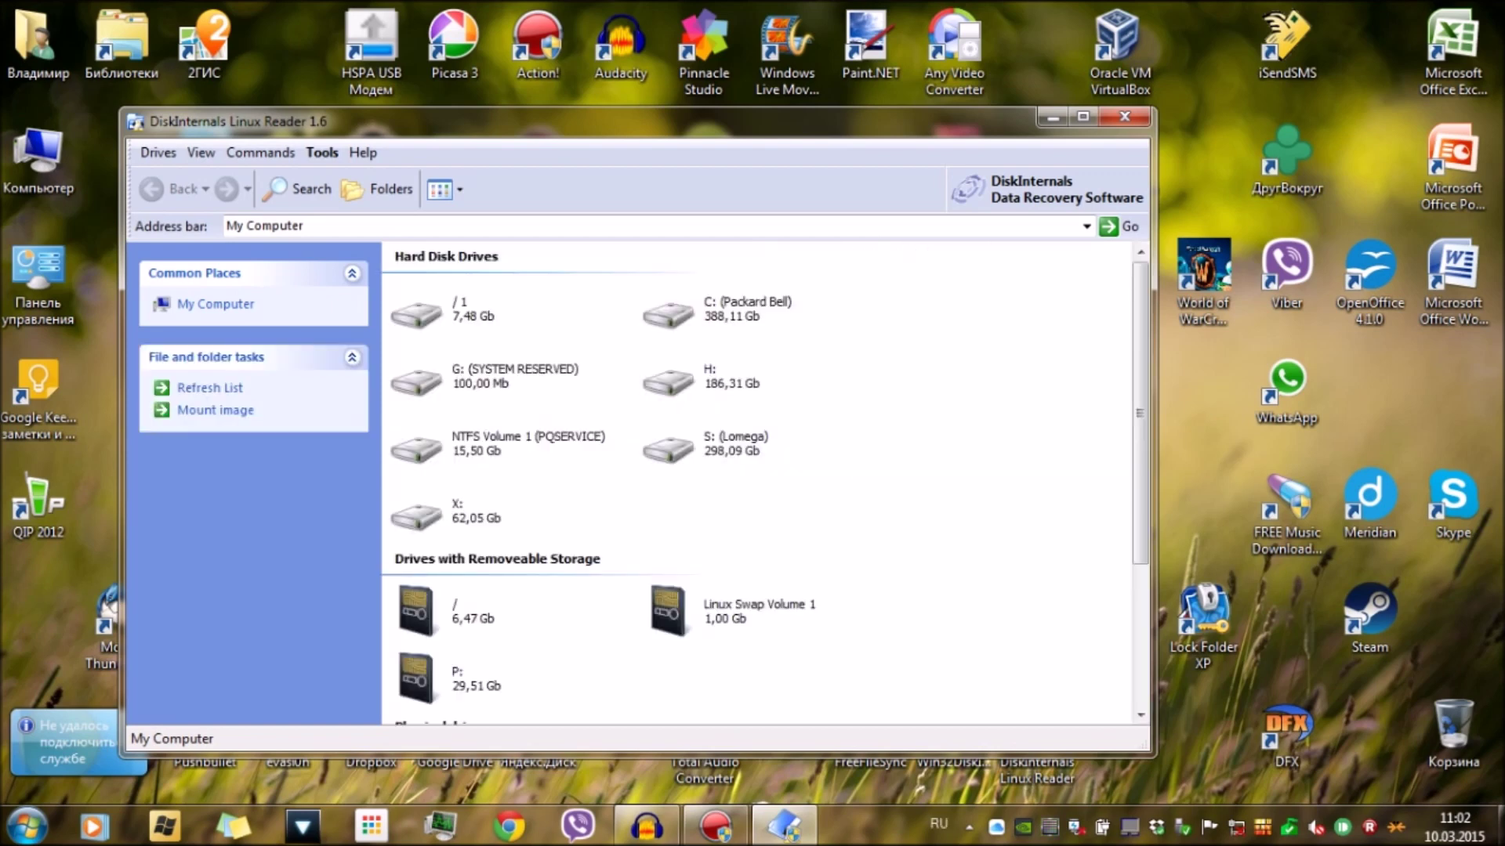
scroll(757, 483, down, 3)
click(428, 388)
click(427, 387)
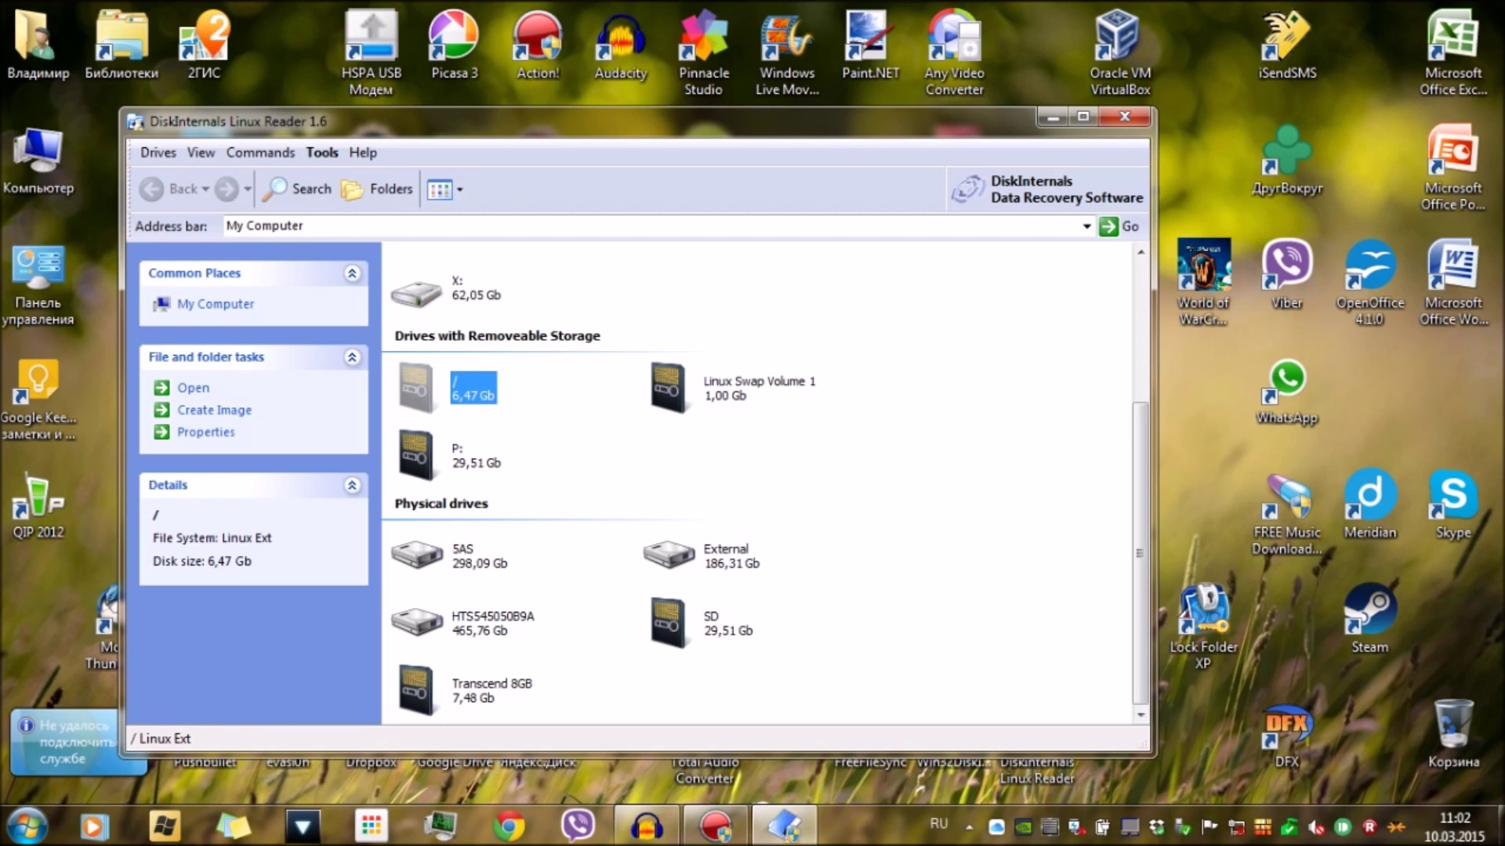
double_click(427, 388)
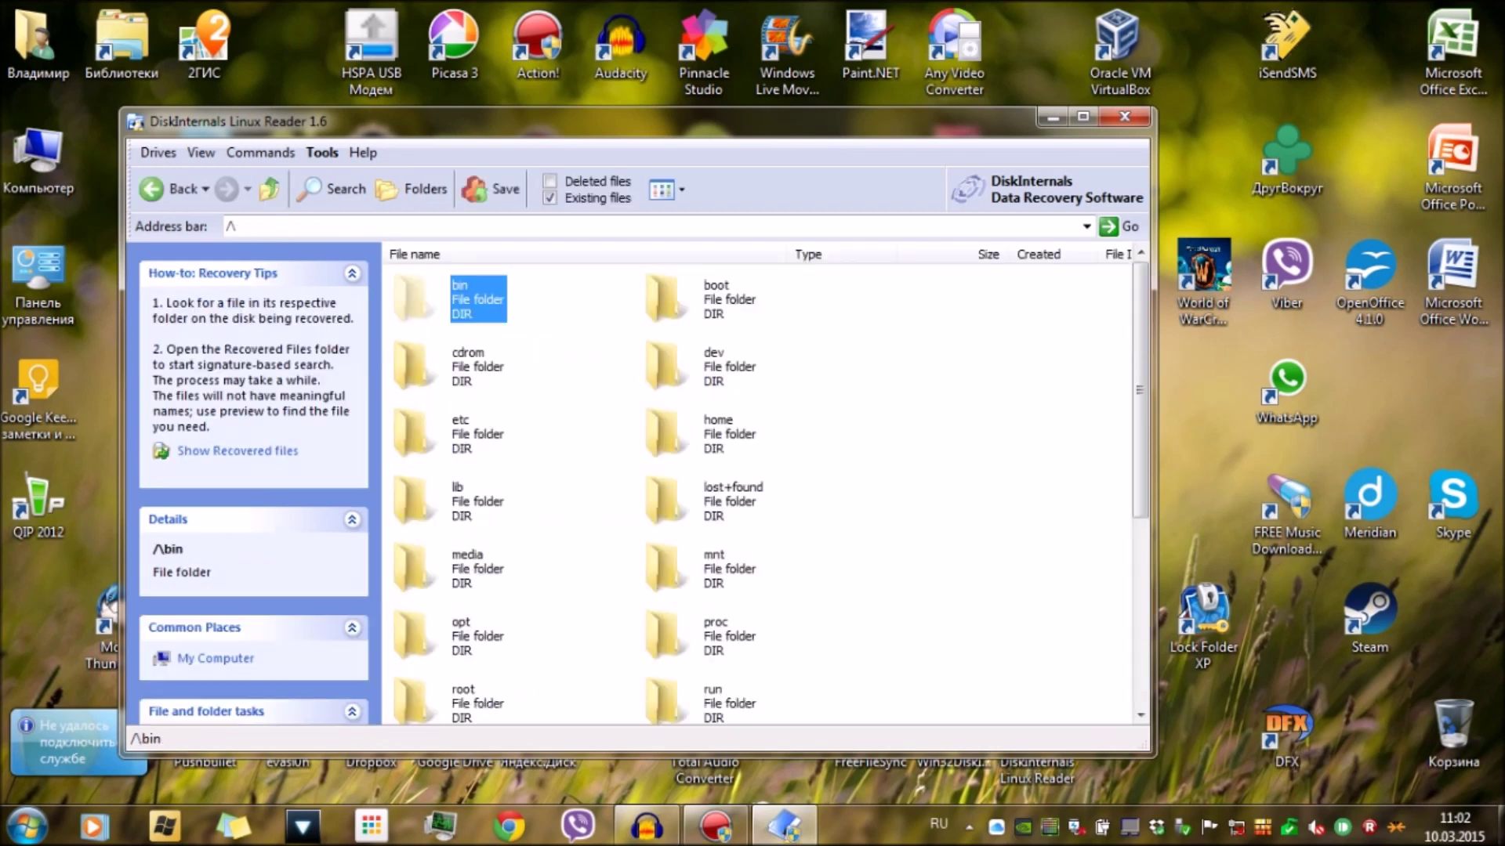
scroll(757, 494, down, 5)
scroll(757, 493, up, 5)
key(BackSpace)
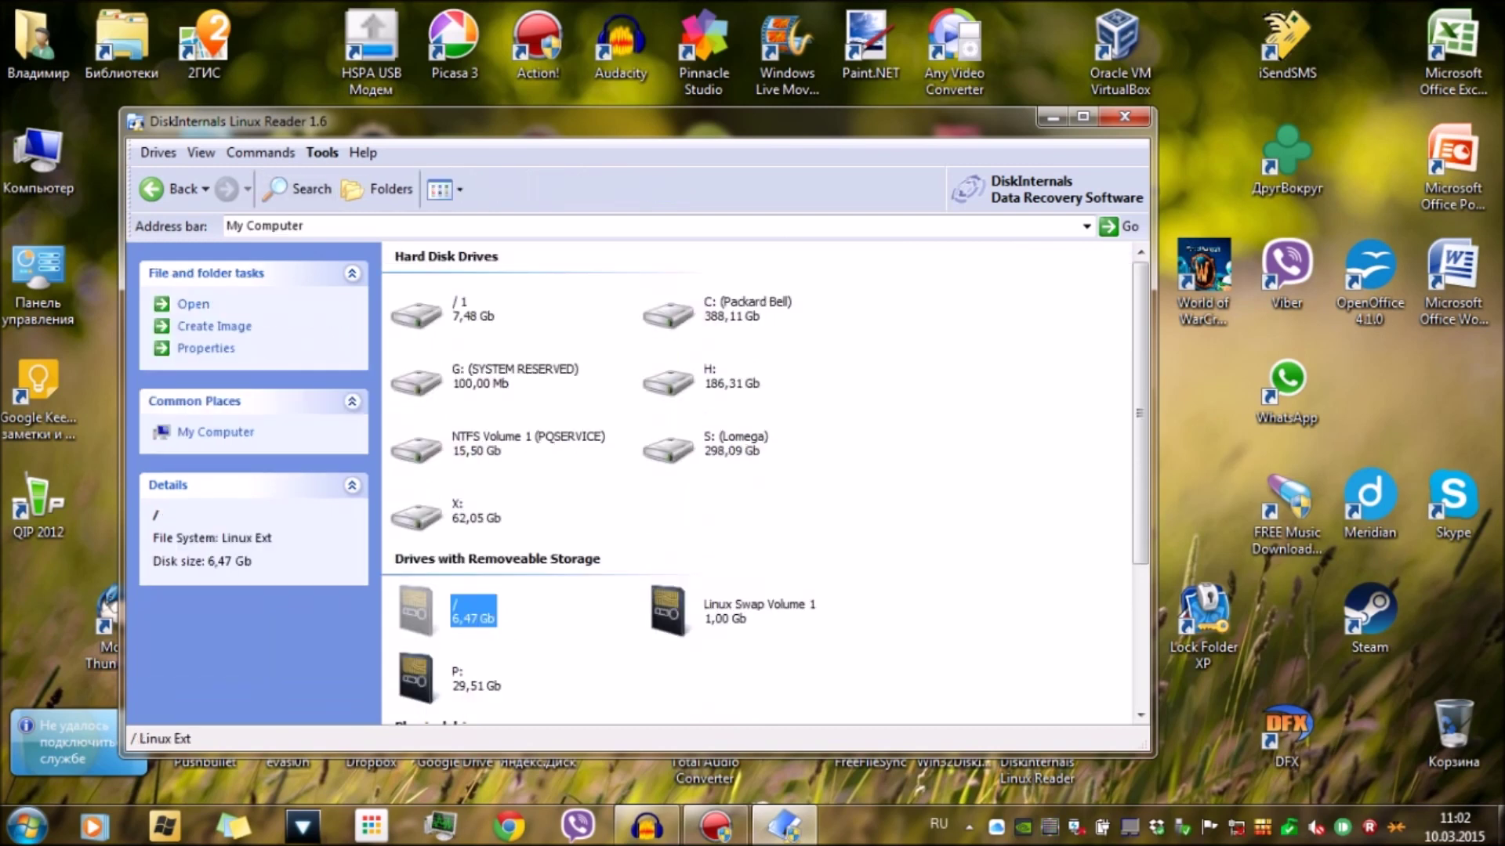
scroll(468, 389, down, 4)
Step: Inspect the partition's properties and the Transcend 8GB physical disk details, then quit Linux Reader
right_click(468, 389)
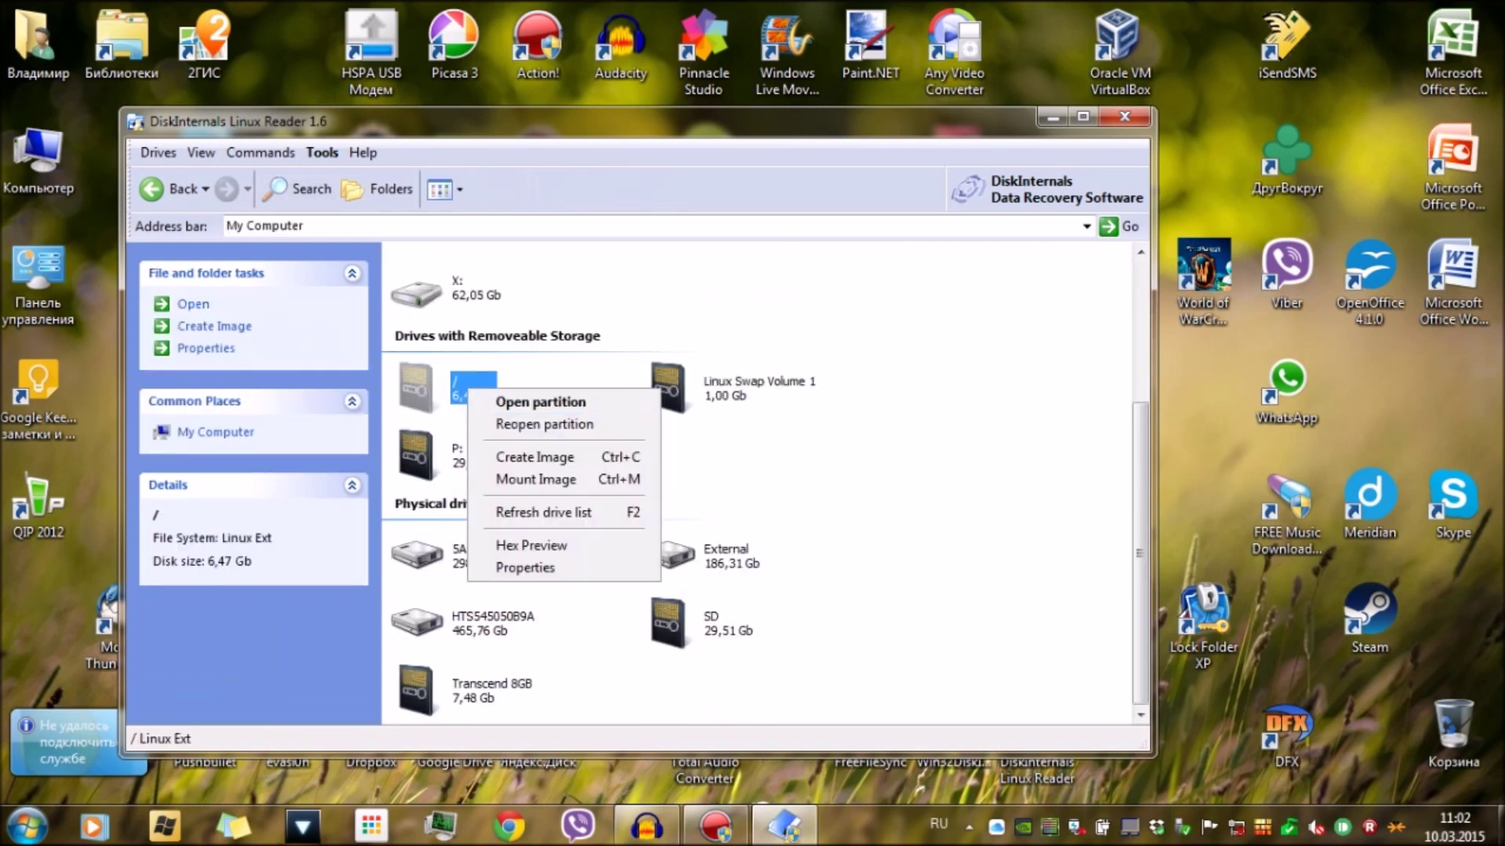
click(525, 567)
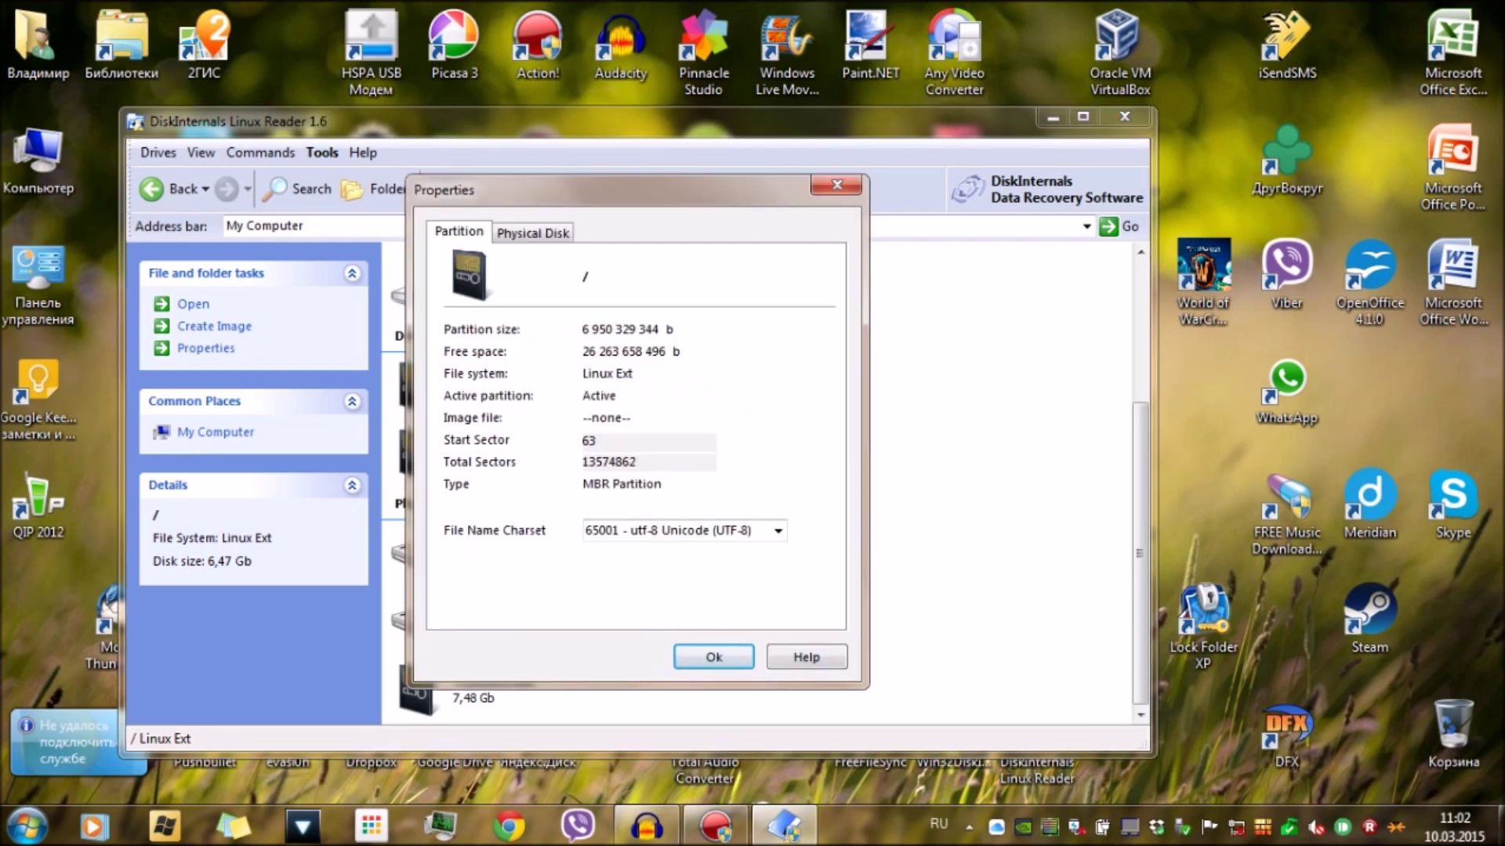
click(533, 233)
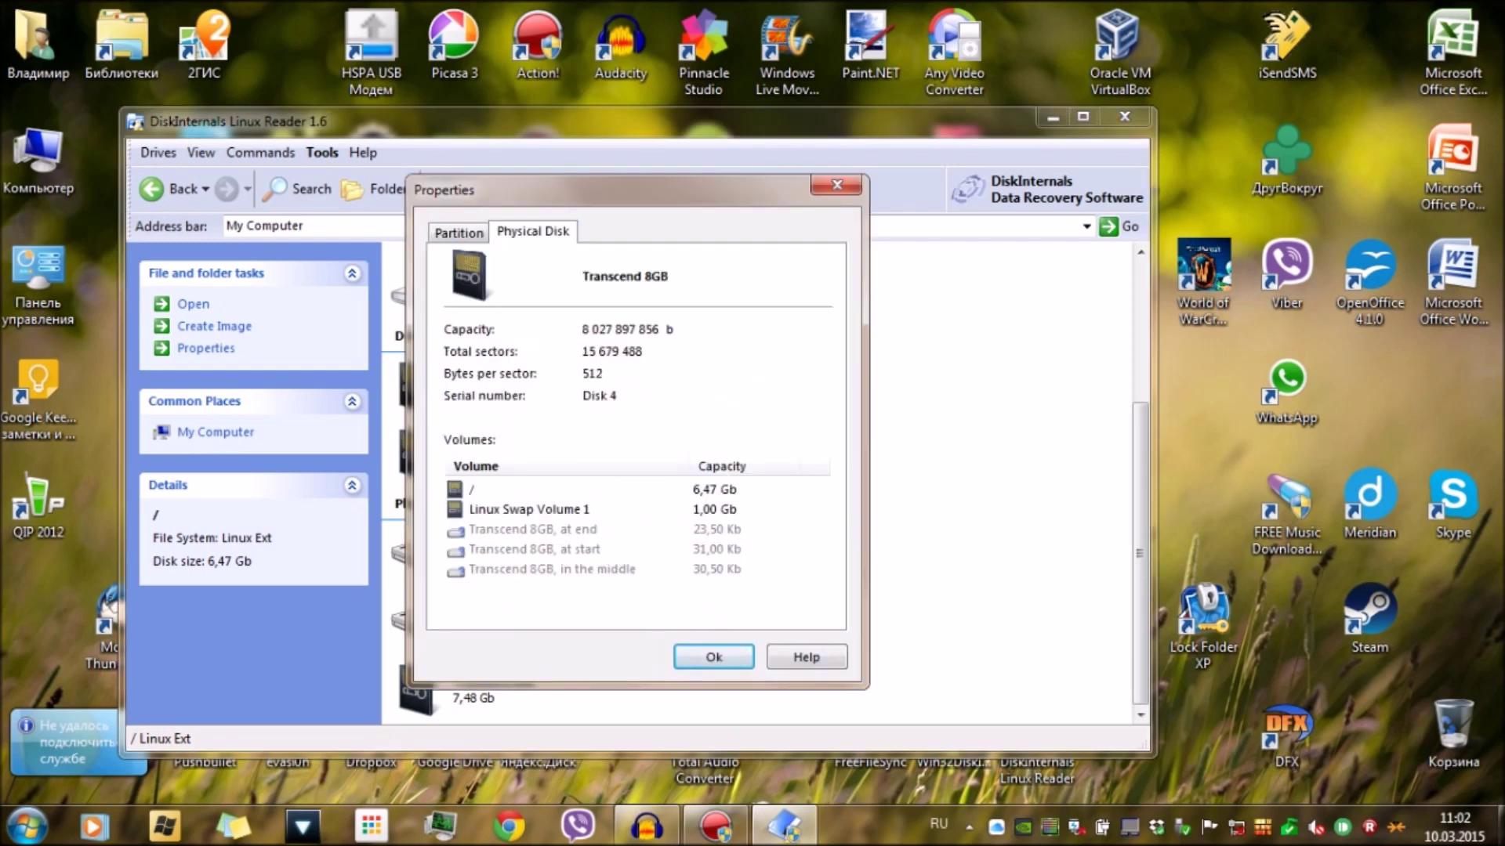
click(517, 490)
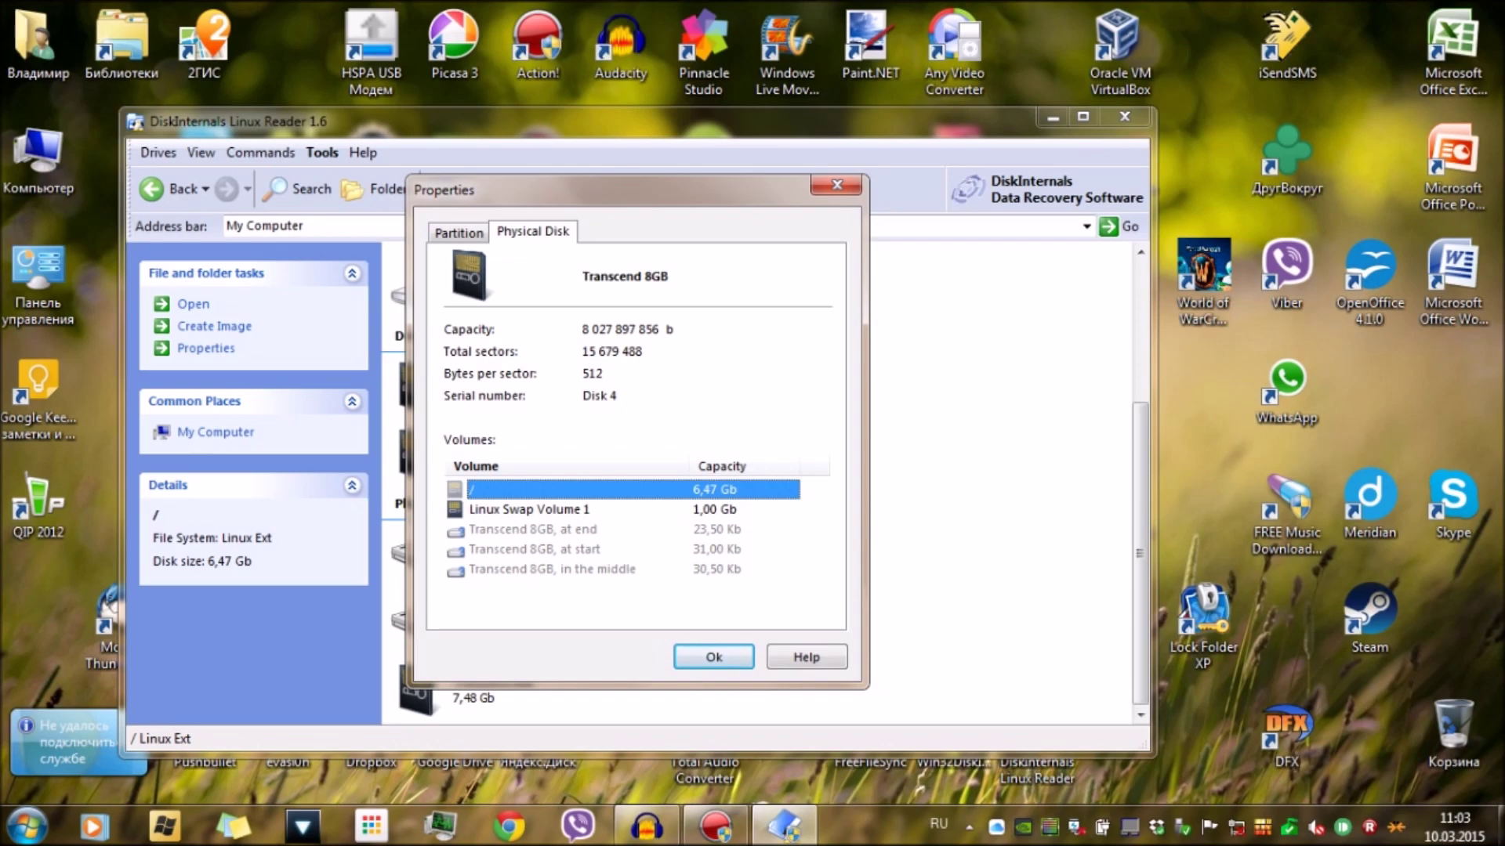
click(837, 185)
click(1125, 117)
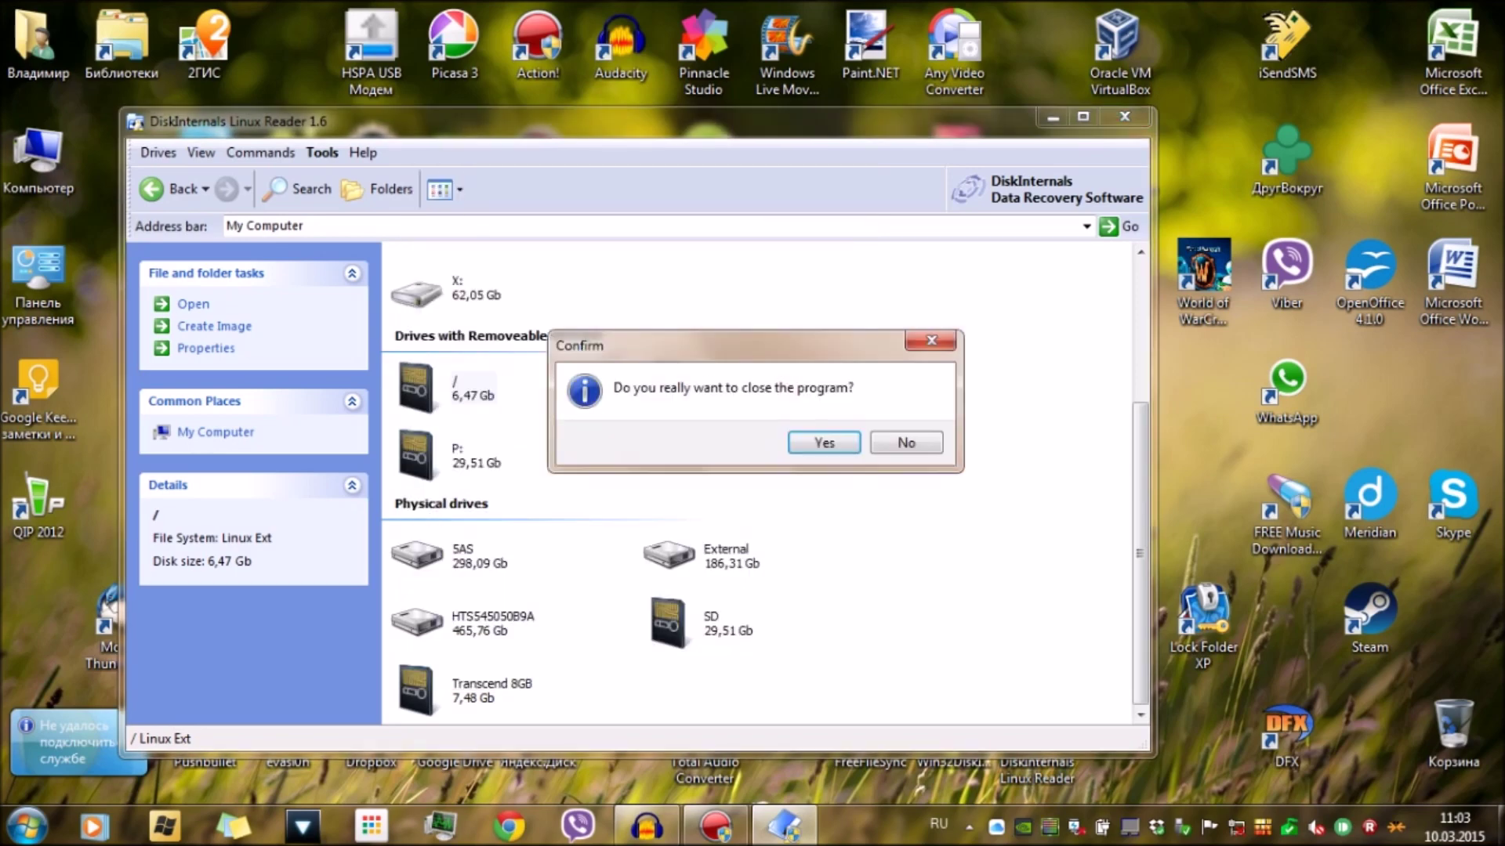
key(super+e)
key(alt+Tab)
click(823, 445)
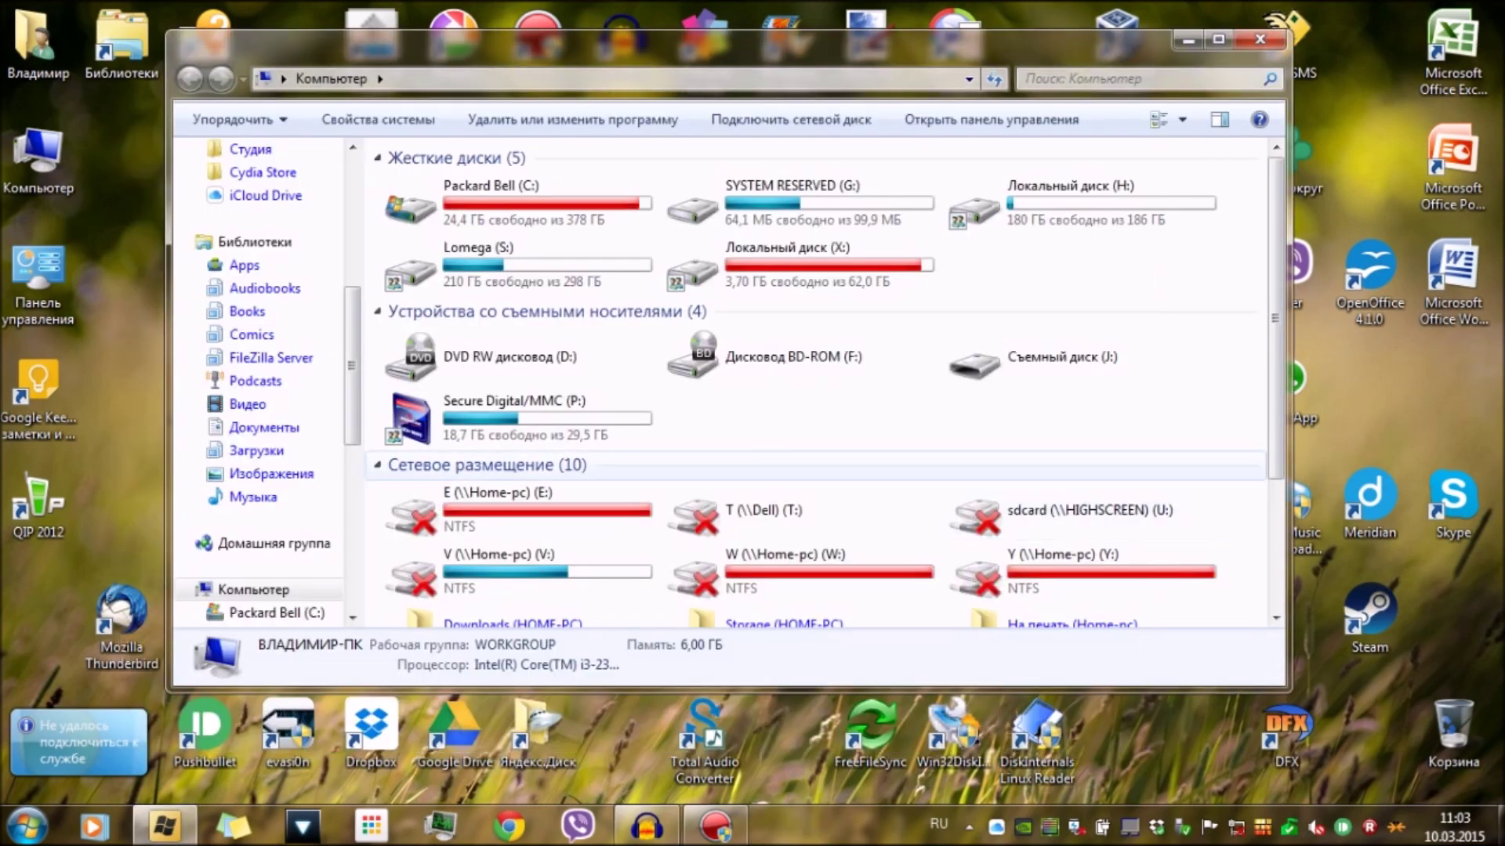
Step: Safely eject removable disk J:, confirm it no longer opens, and close the Computer window
click(1042, 356)
right_click(1048, 357)
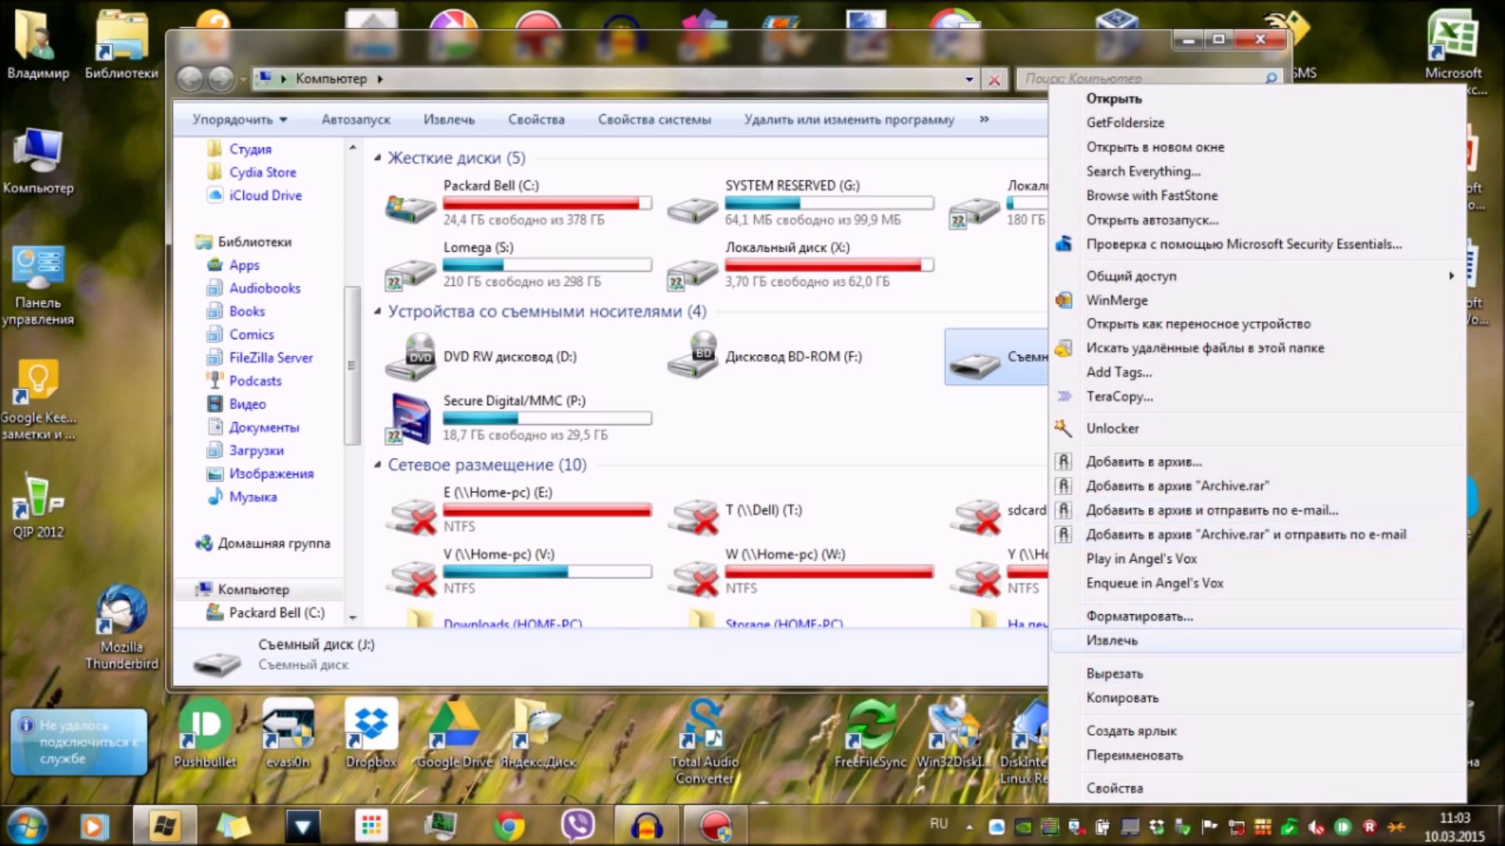
click(1113, 640)
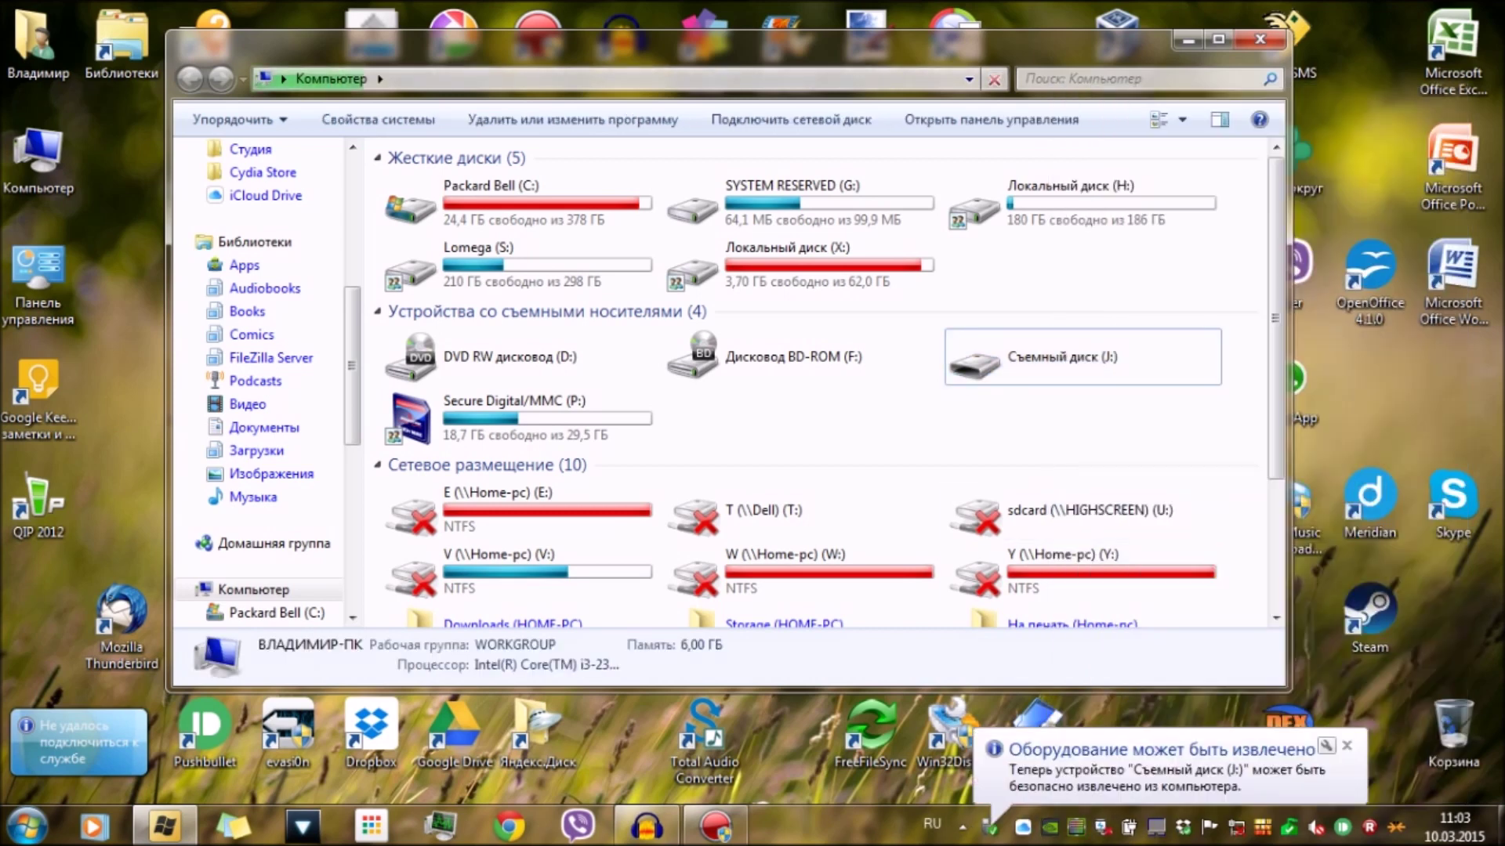
click(1346, 746)
click(1057, 357)
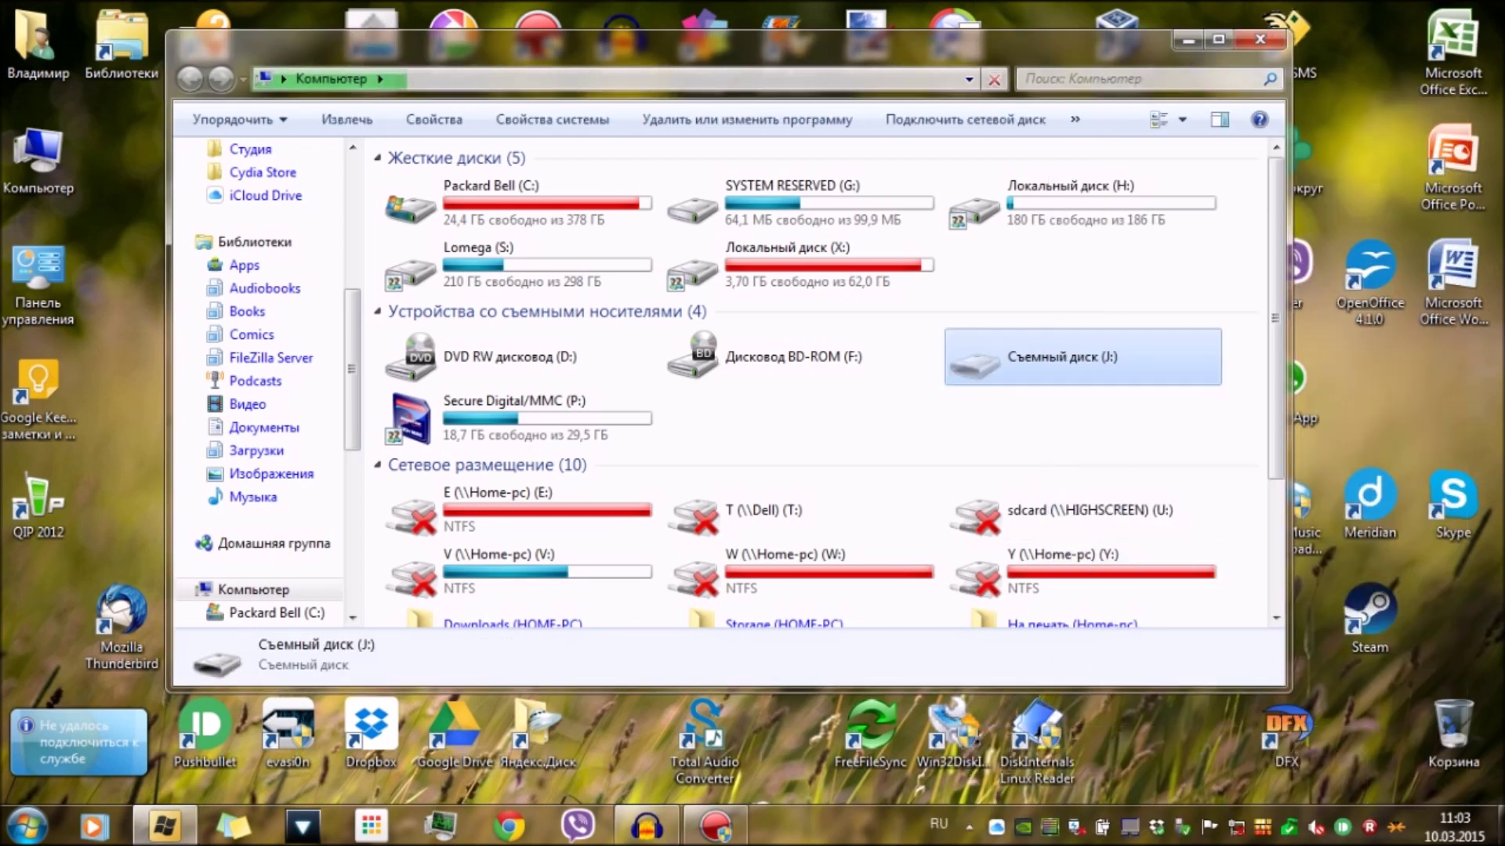
double_click(1042, 357)
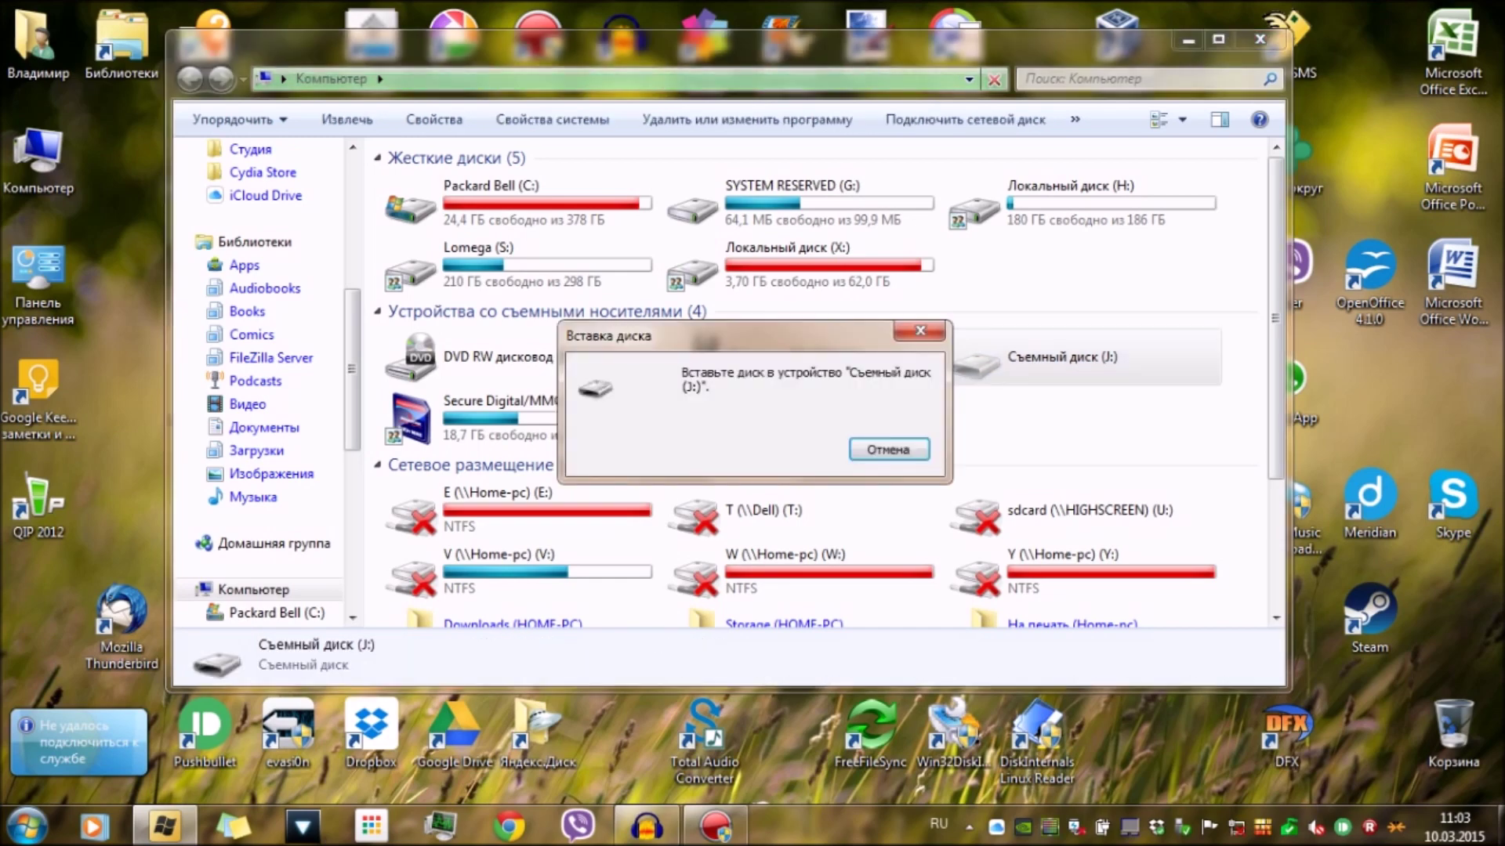
click(888, 449)
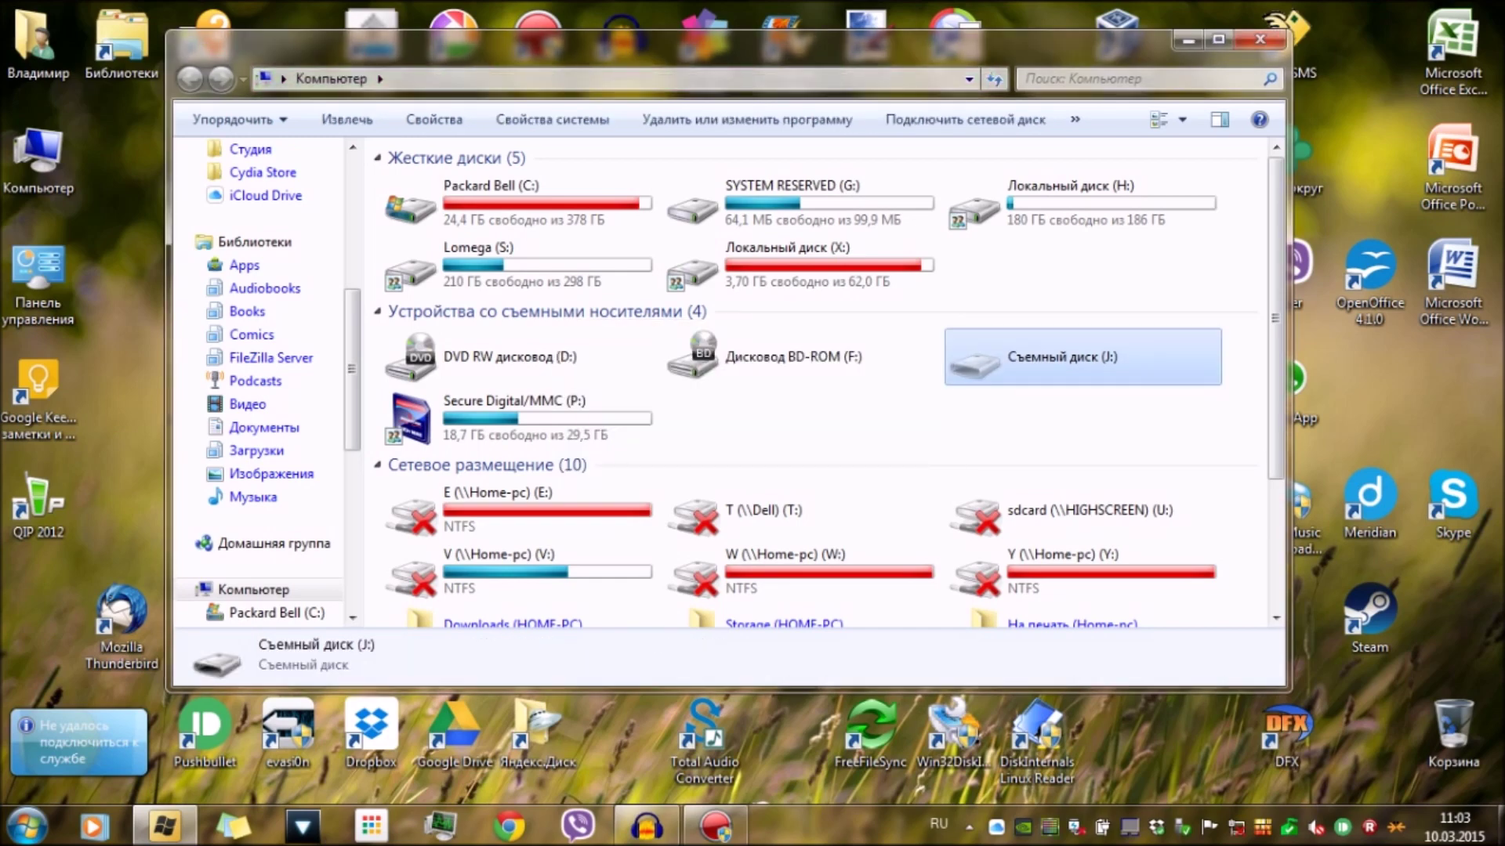
click(1260, 39)
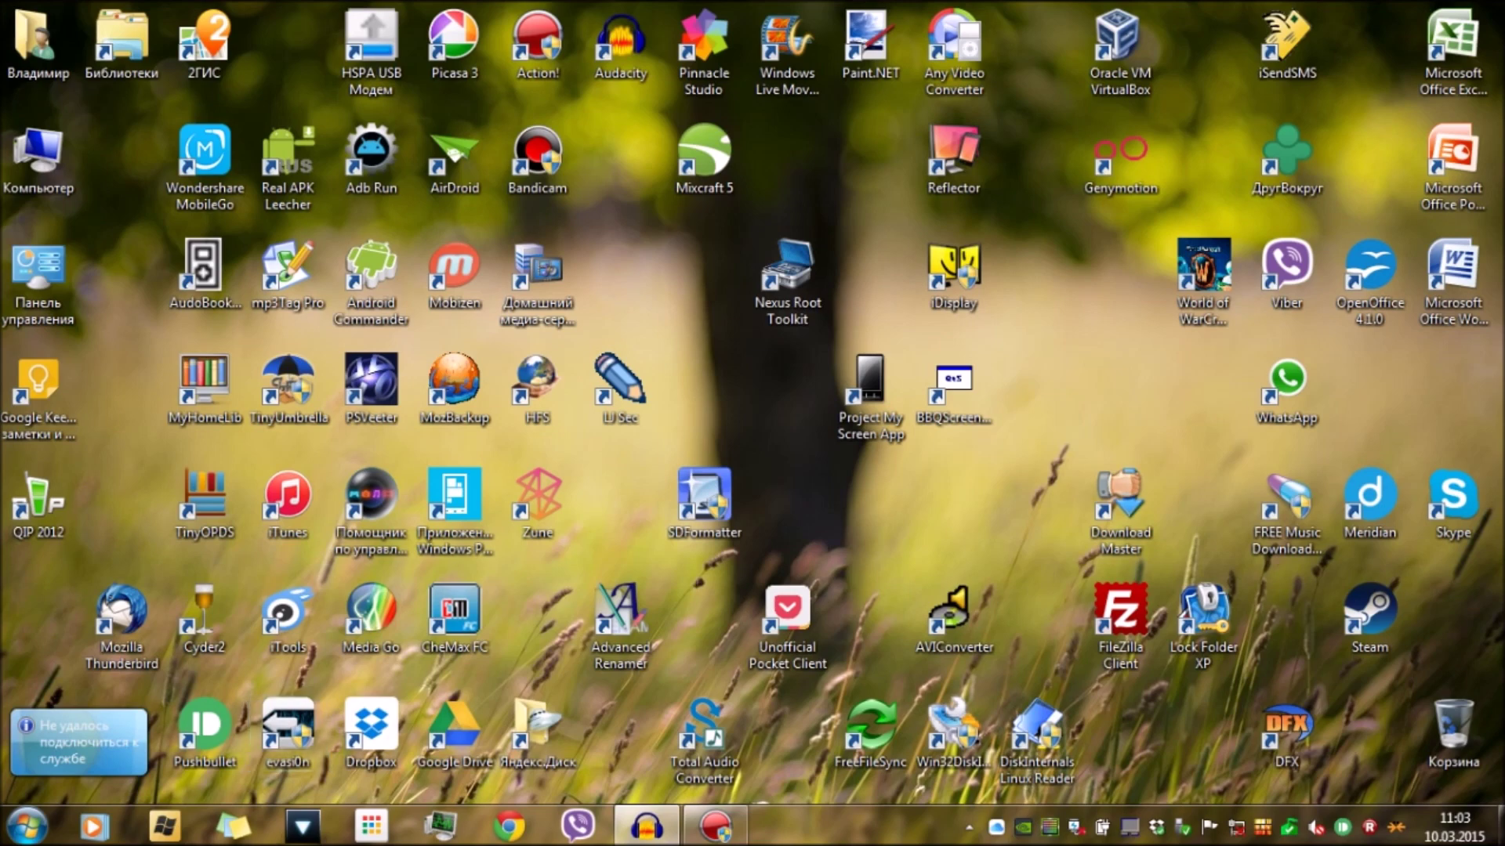
Step: Locate ubuntu-14.04.2-desktop-i386.iso in the OS\Linux folder, then launch Oracle VM VirtualBox
double_click(38, 157)
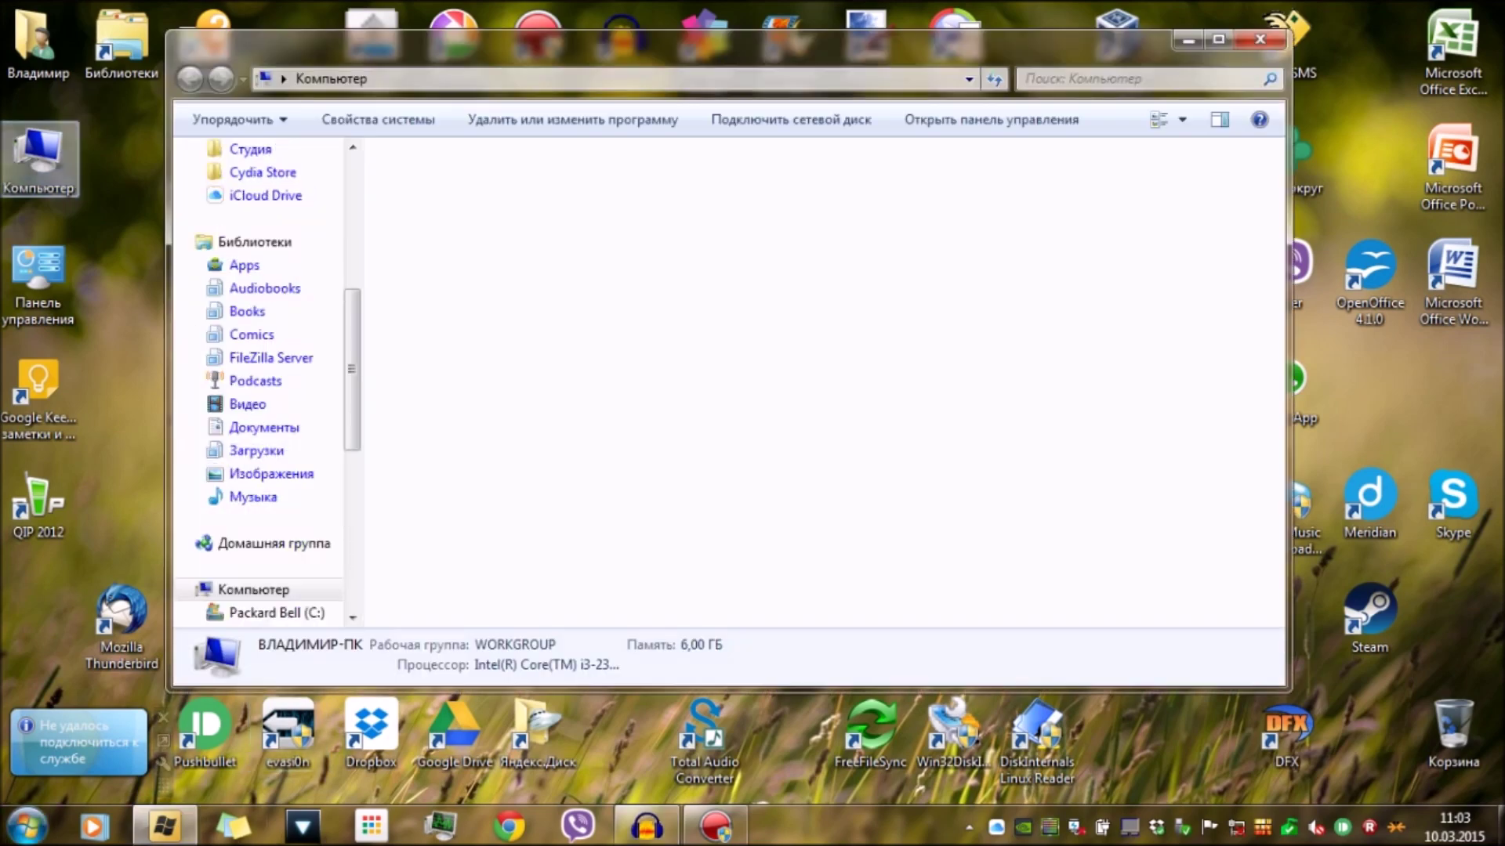
scroll(270, 297, up, 3)
click(270, 275)
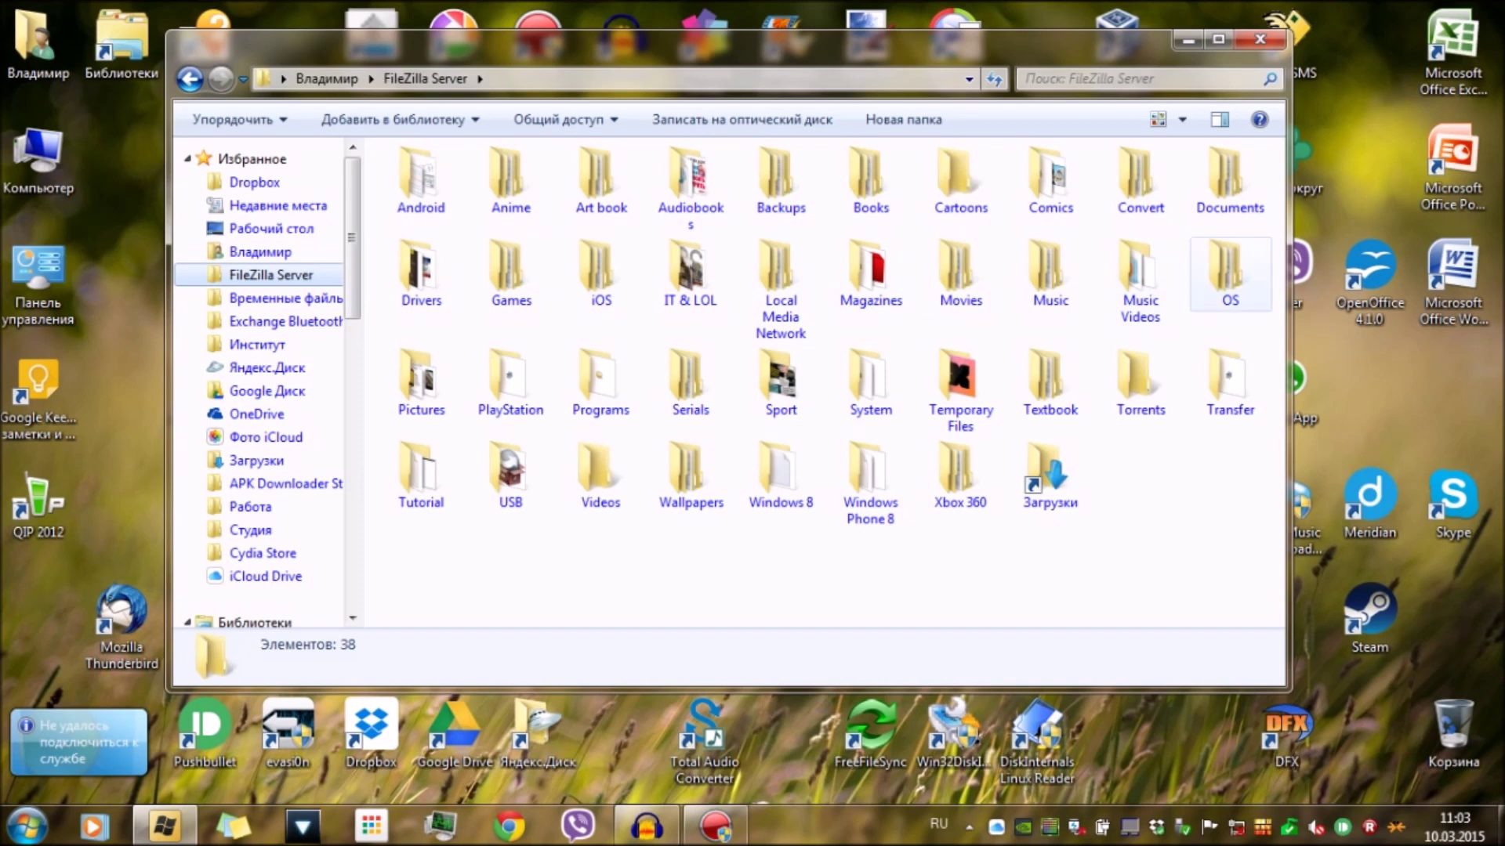
double_click(1230, 274)
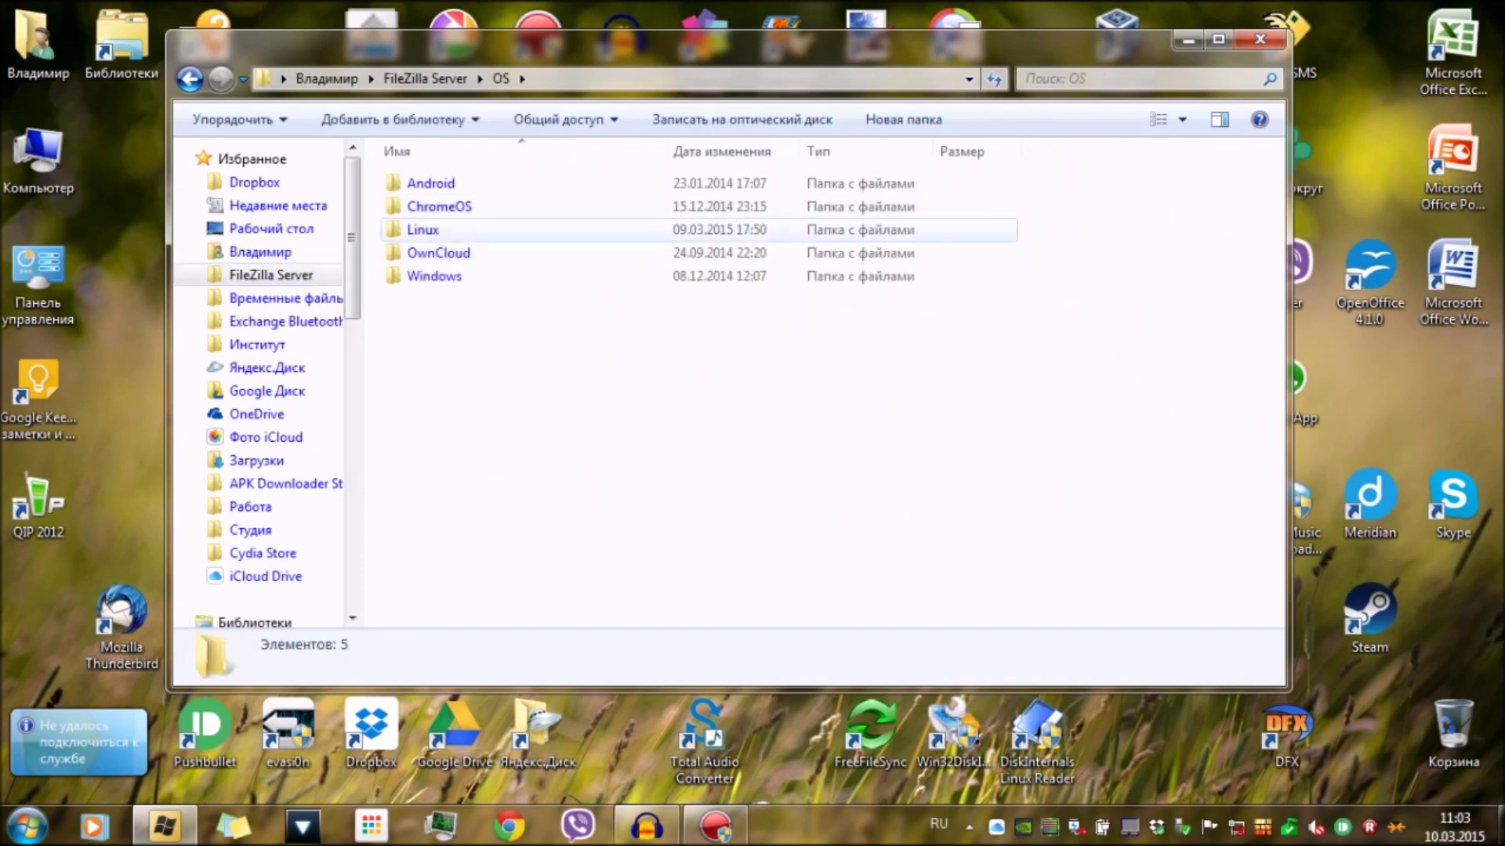
double_click(424, 230)
click(422, 224)
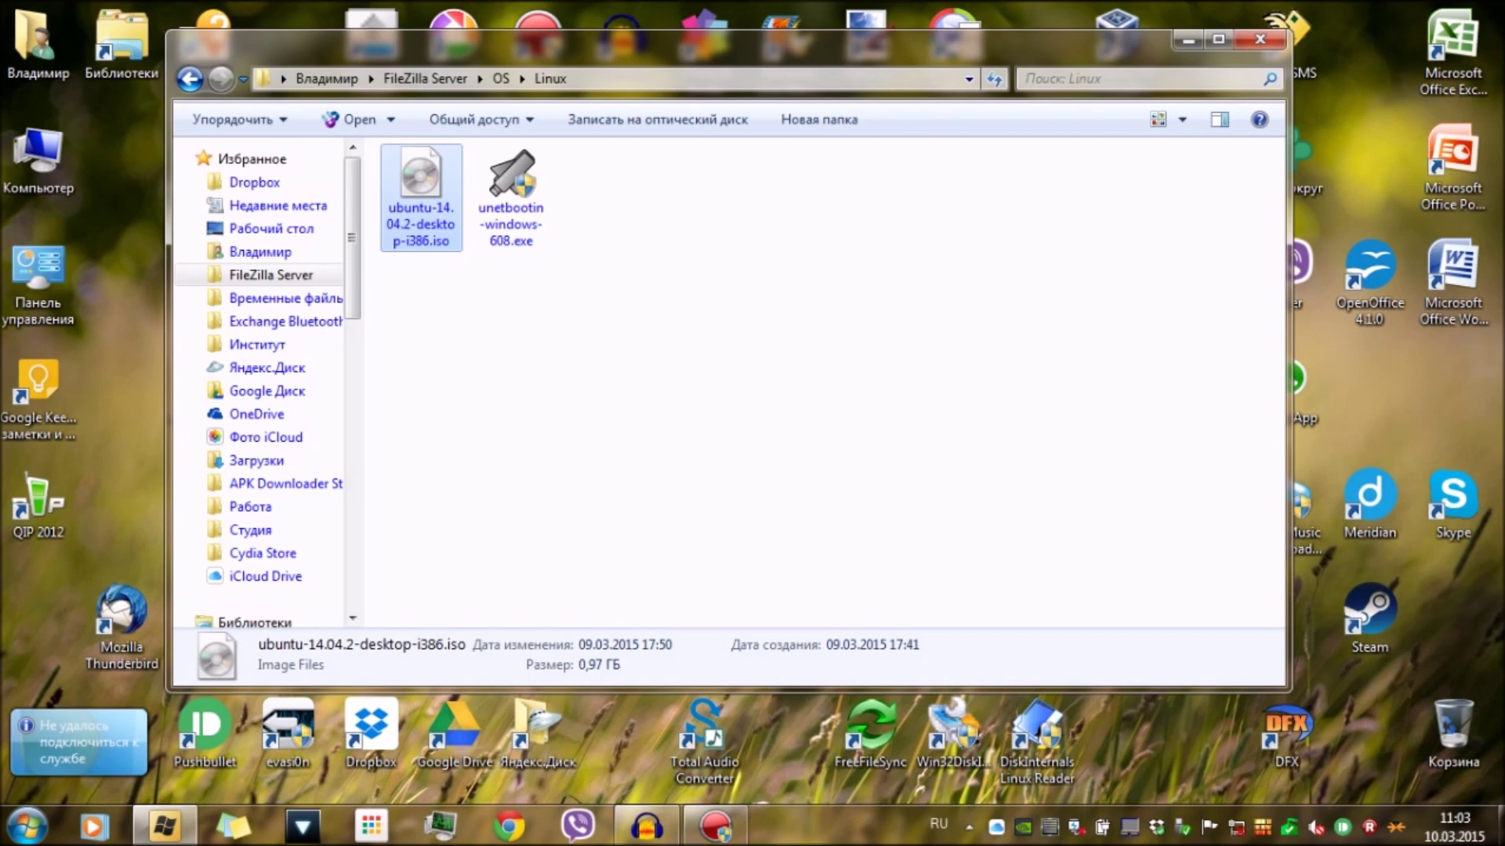
key(F2)
click(642, 376)
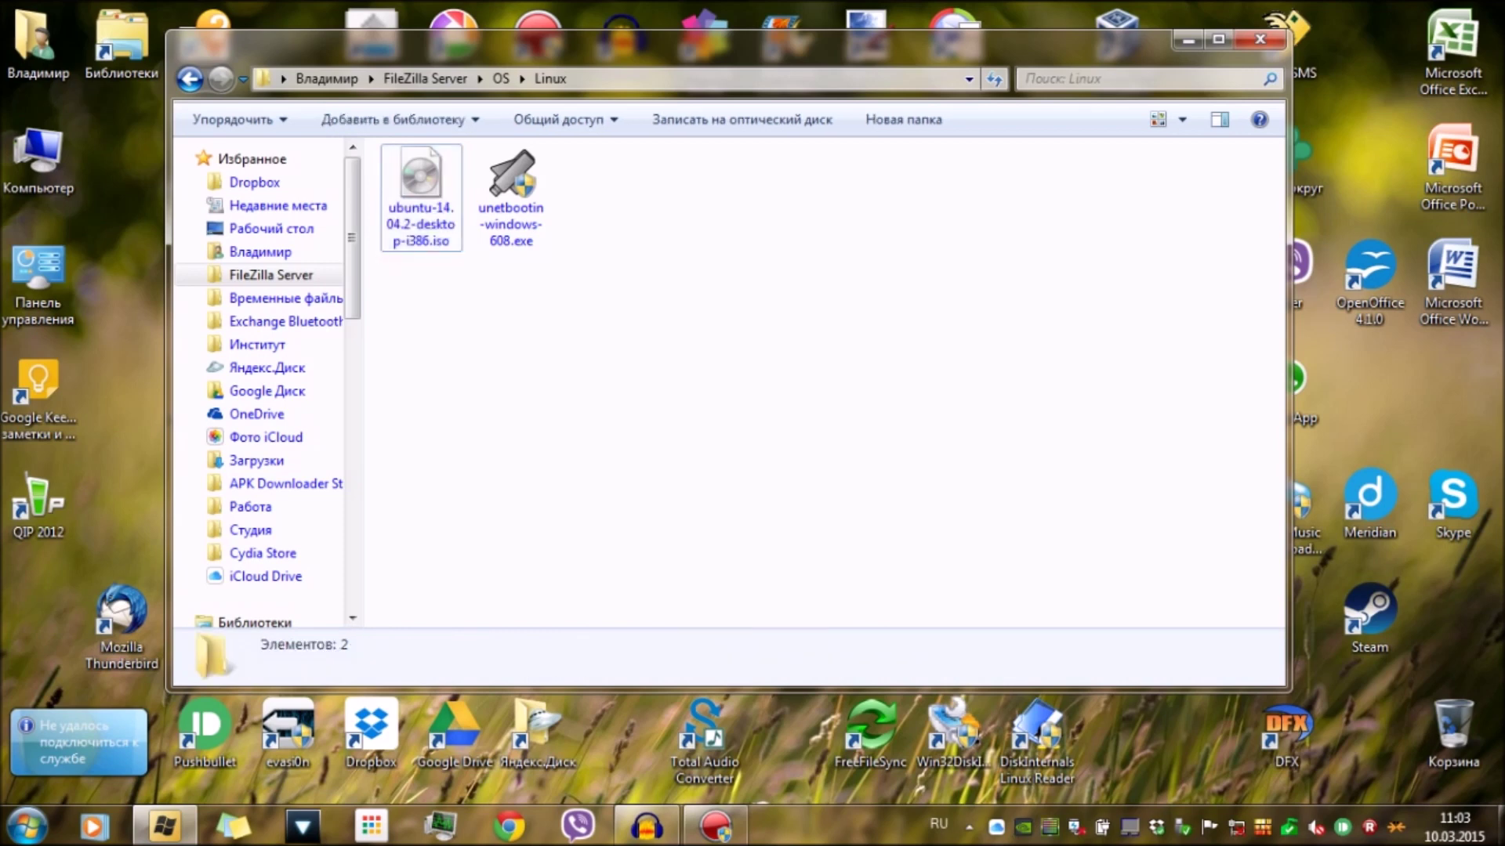
click(421, 199)
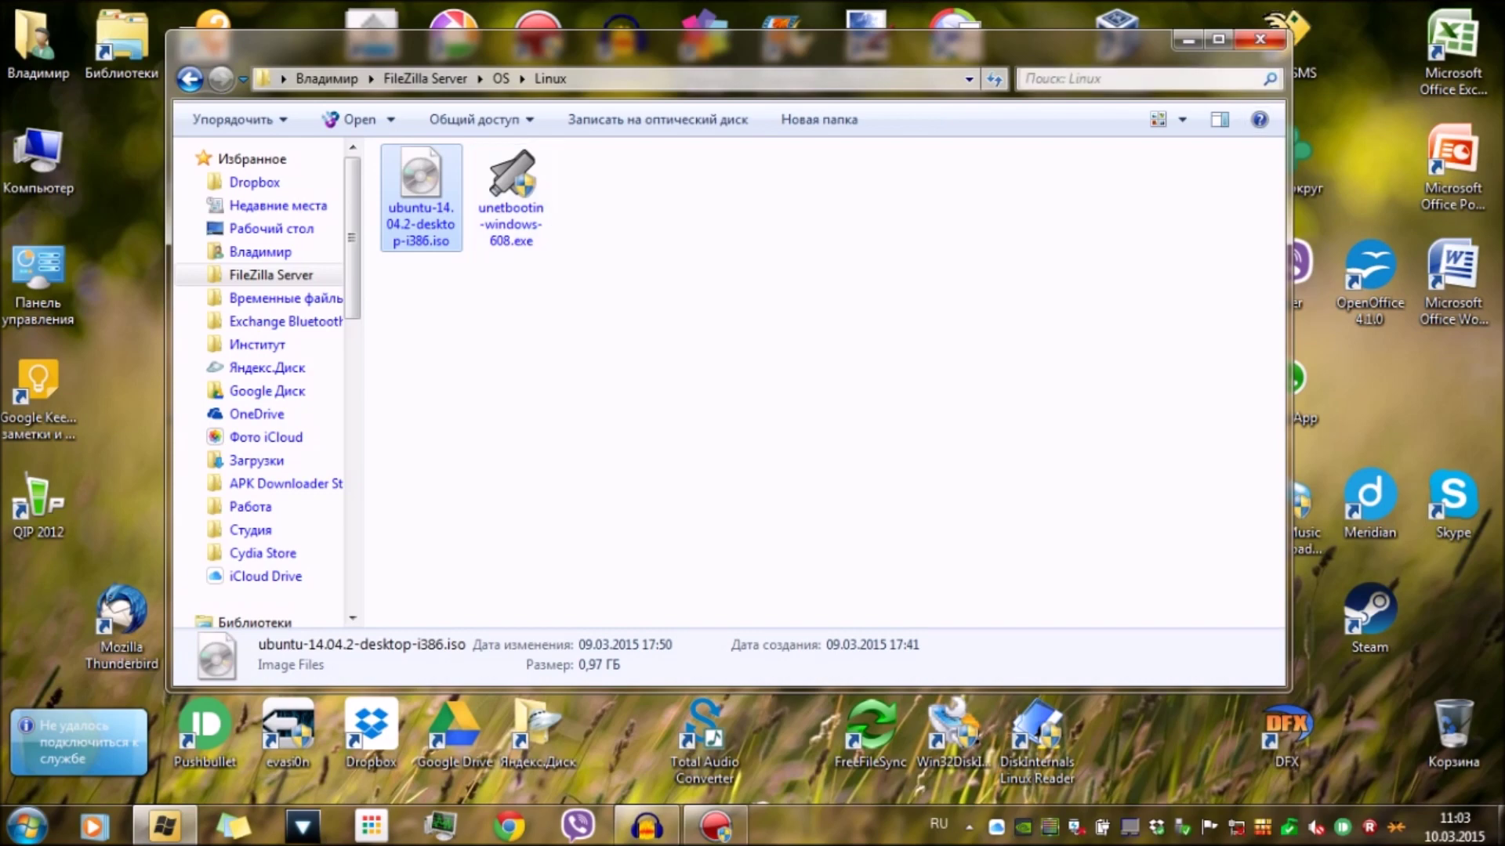
click(1259, 39)
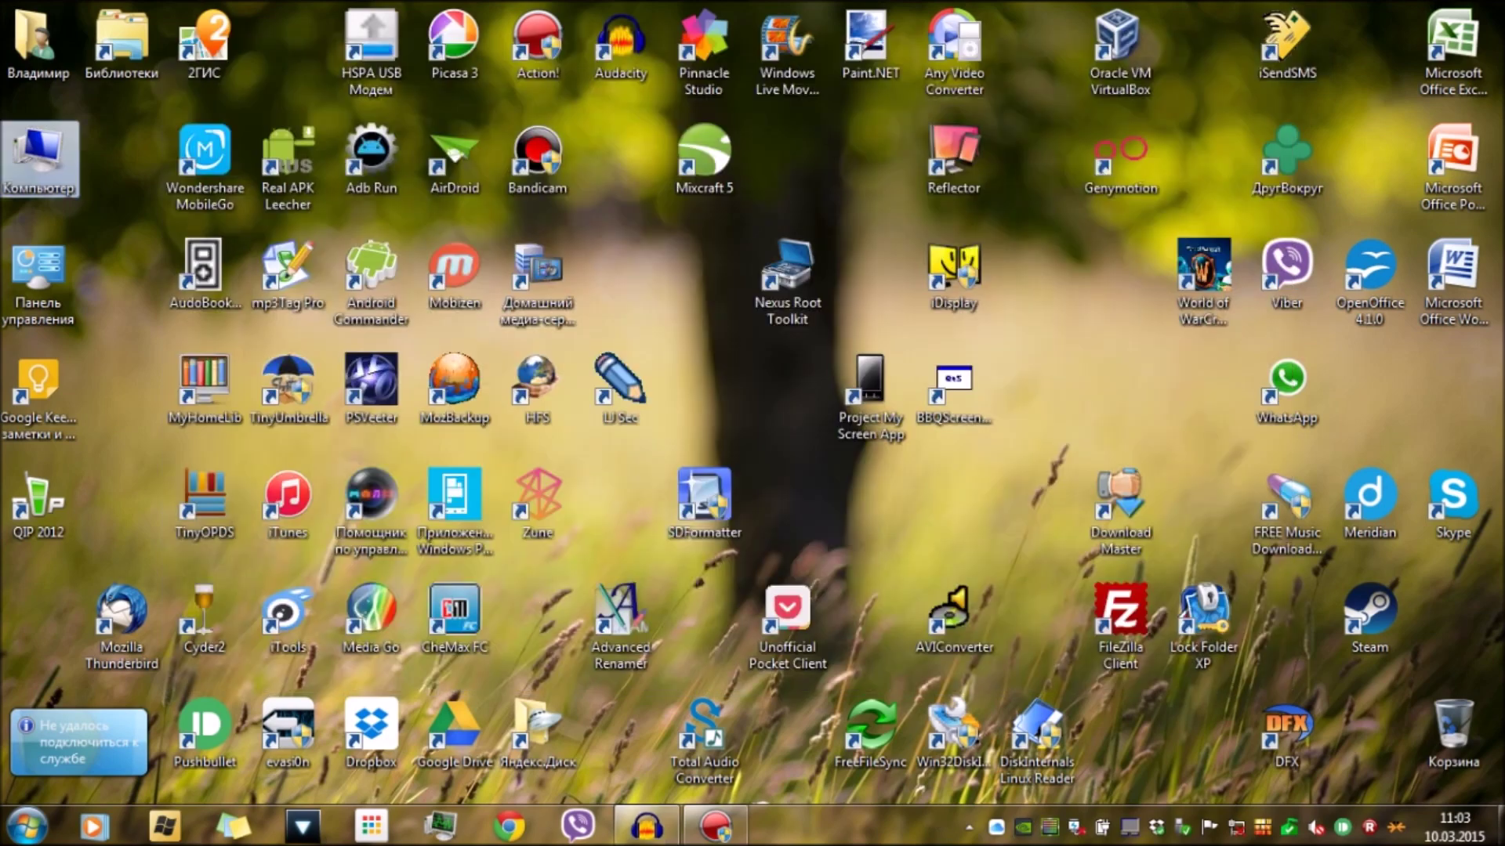
double_click(1121, 47)
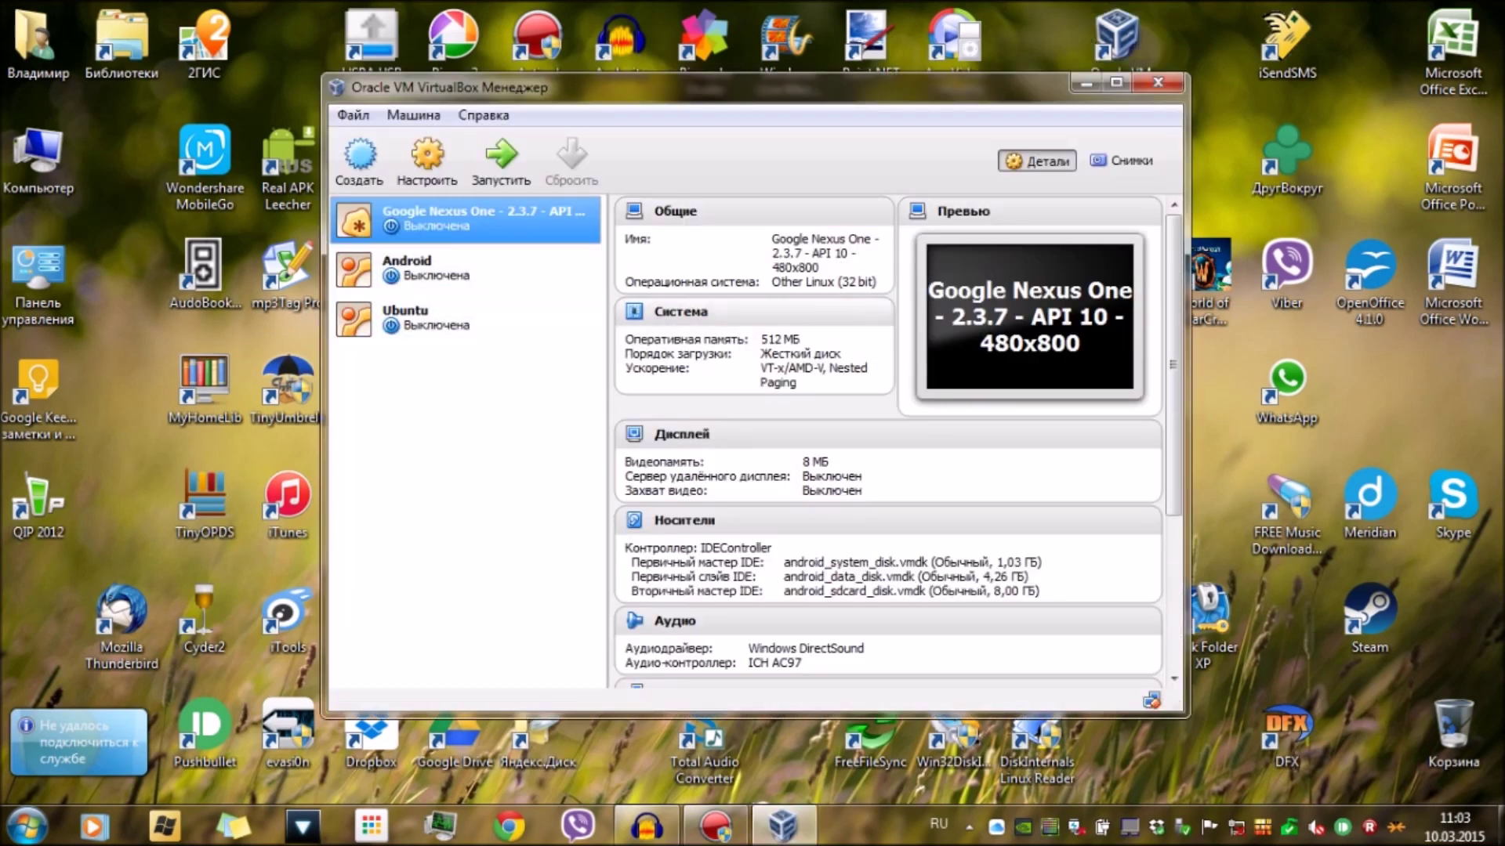
Step: Create a new VM 'Ubuntu Test' with version Ubuntu (32 bit) and 1024 MB of RAM
click(360, 161)
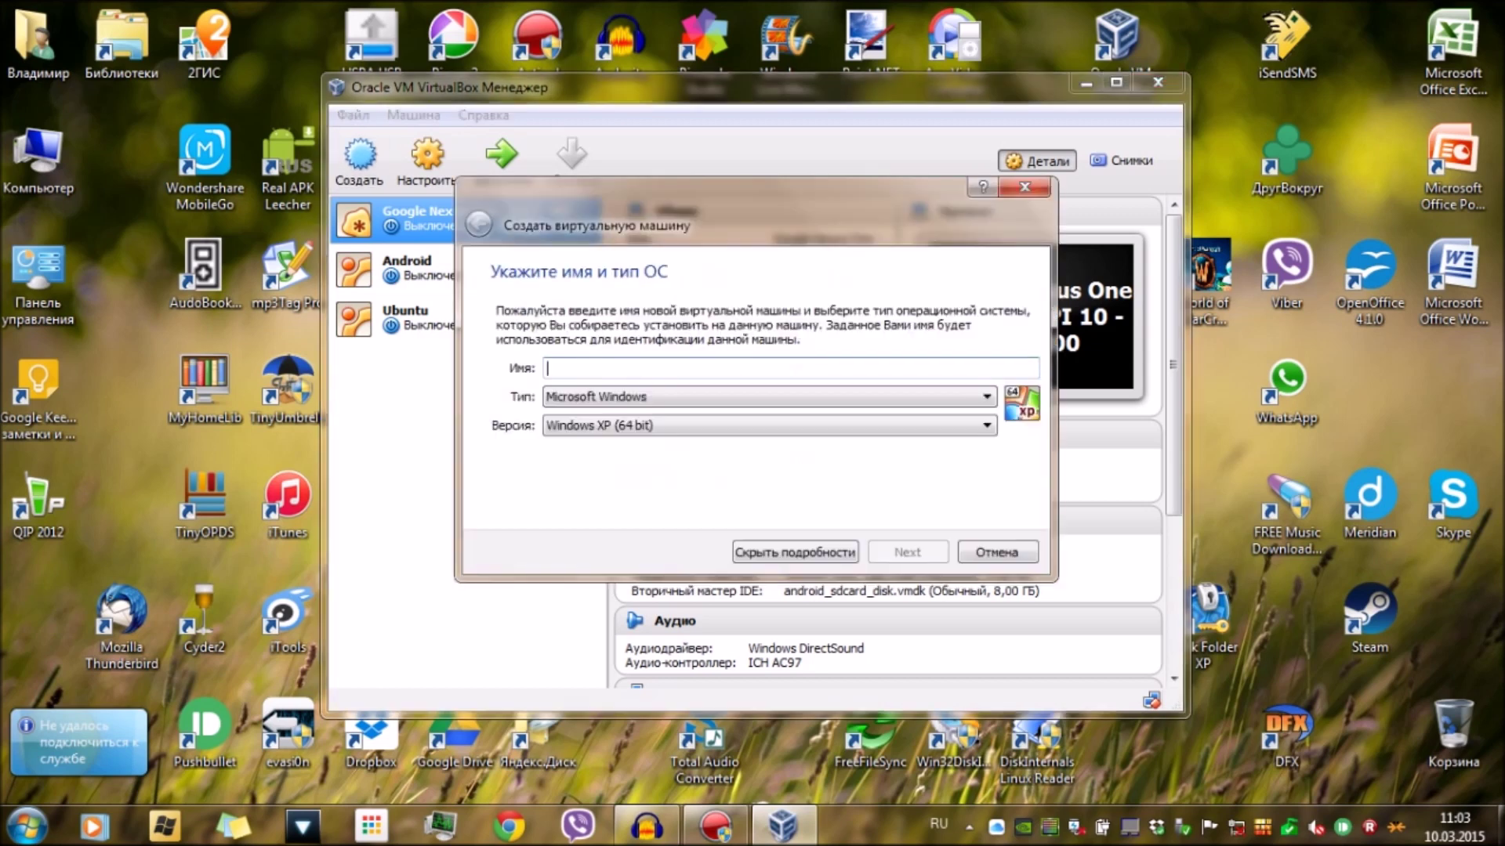
text(U)
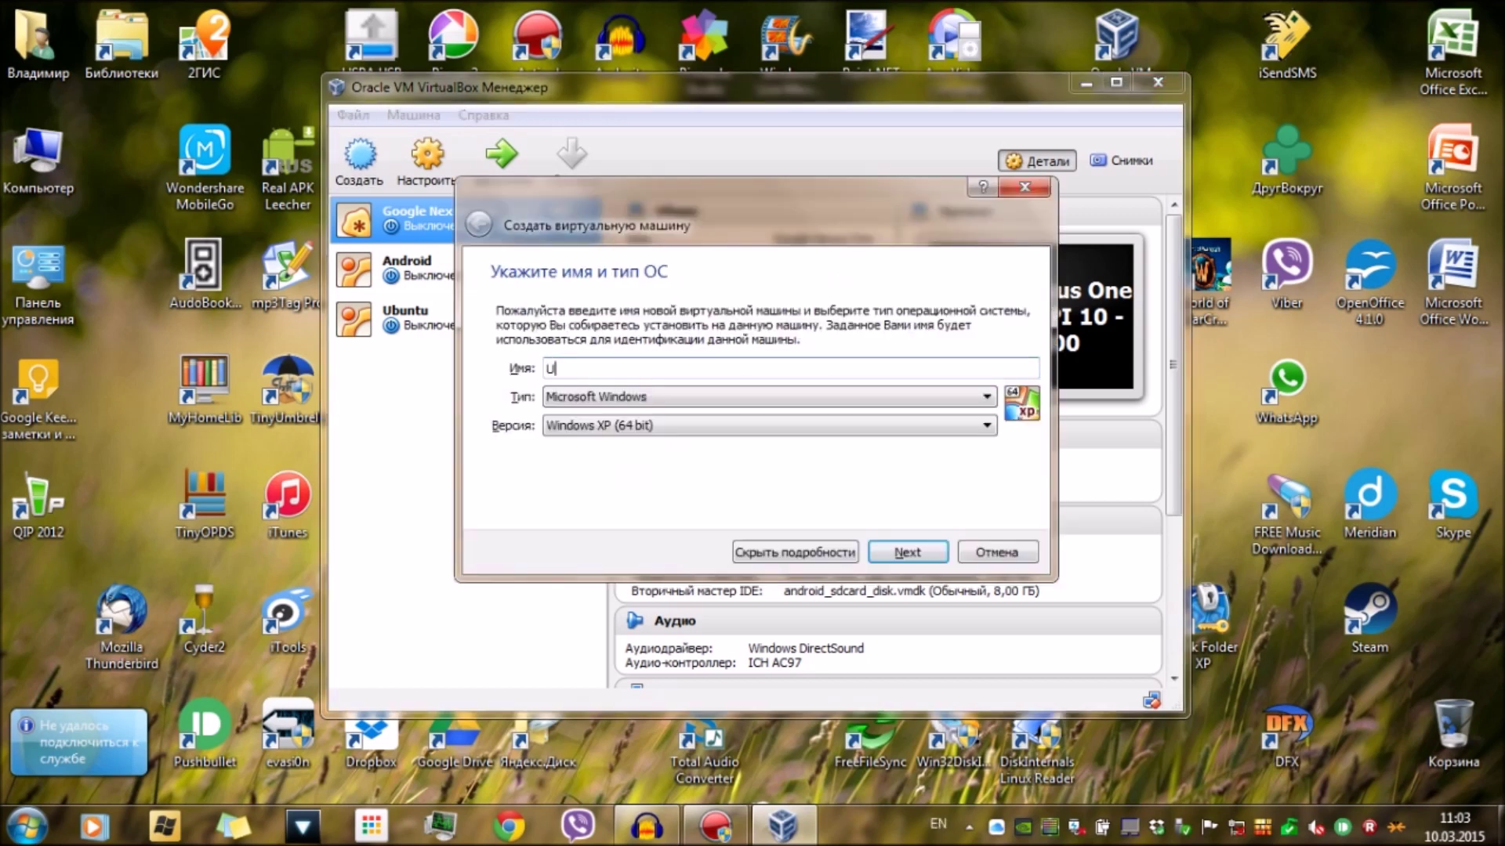
text(buntu Test)
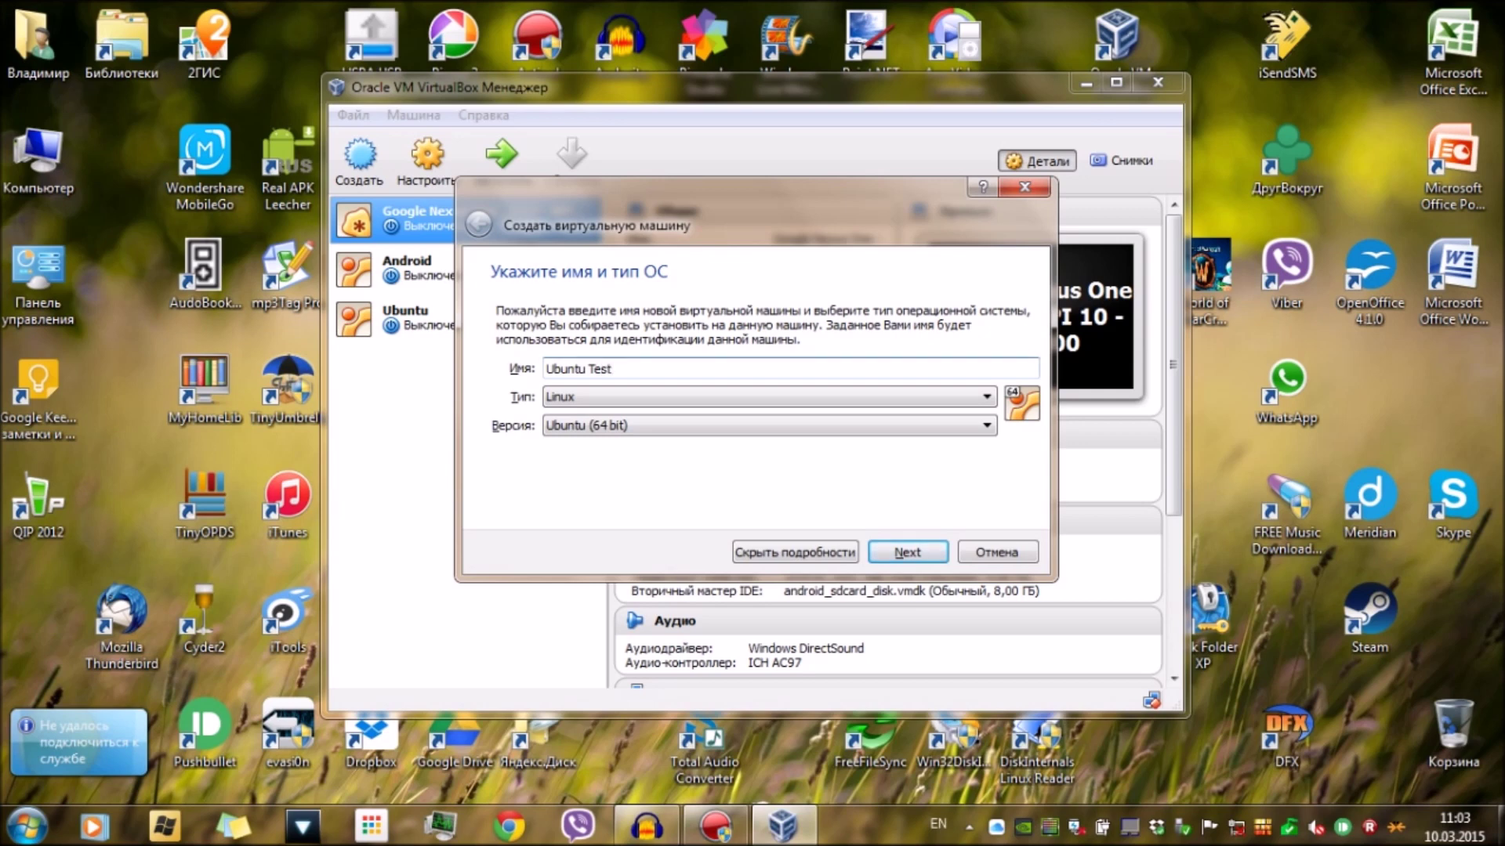
click(770, 425)
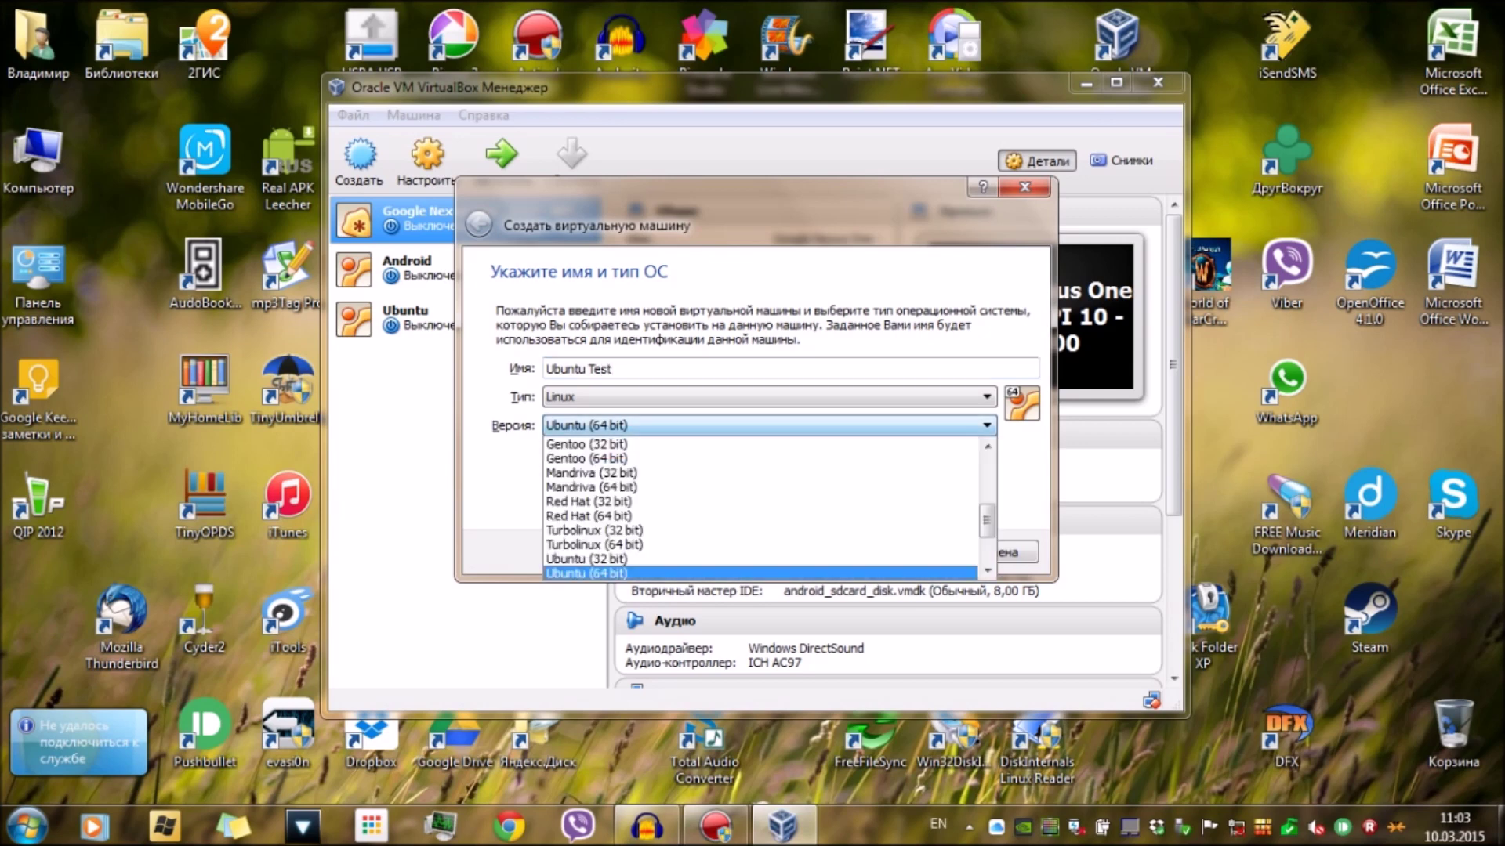
click(760, 558)
key(Tab)
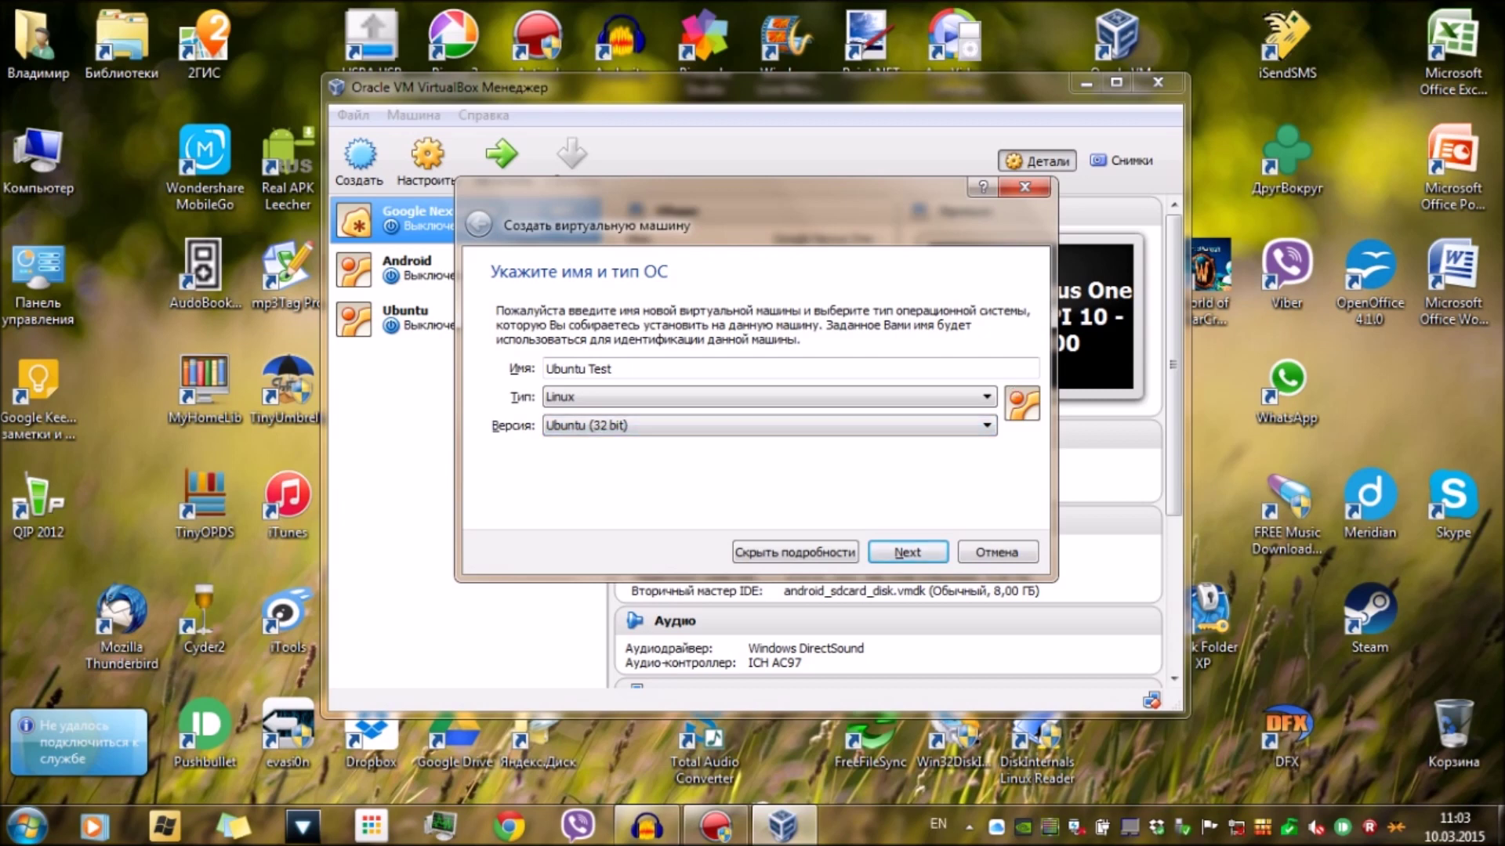
key(Return)
key(Tab)
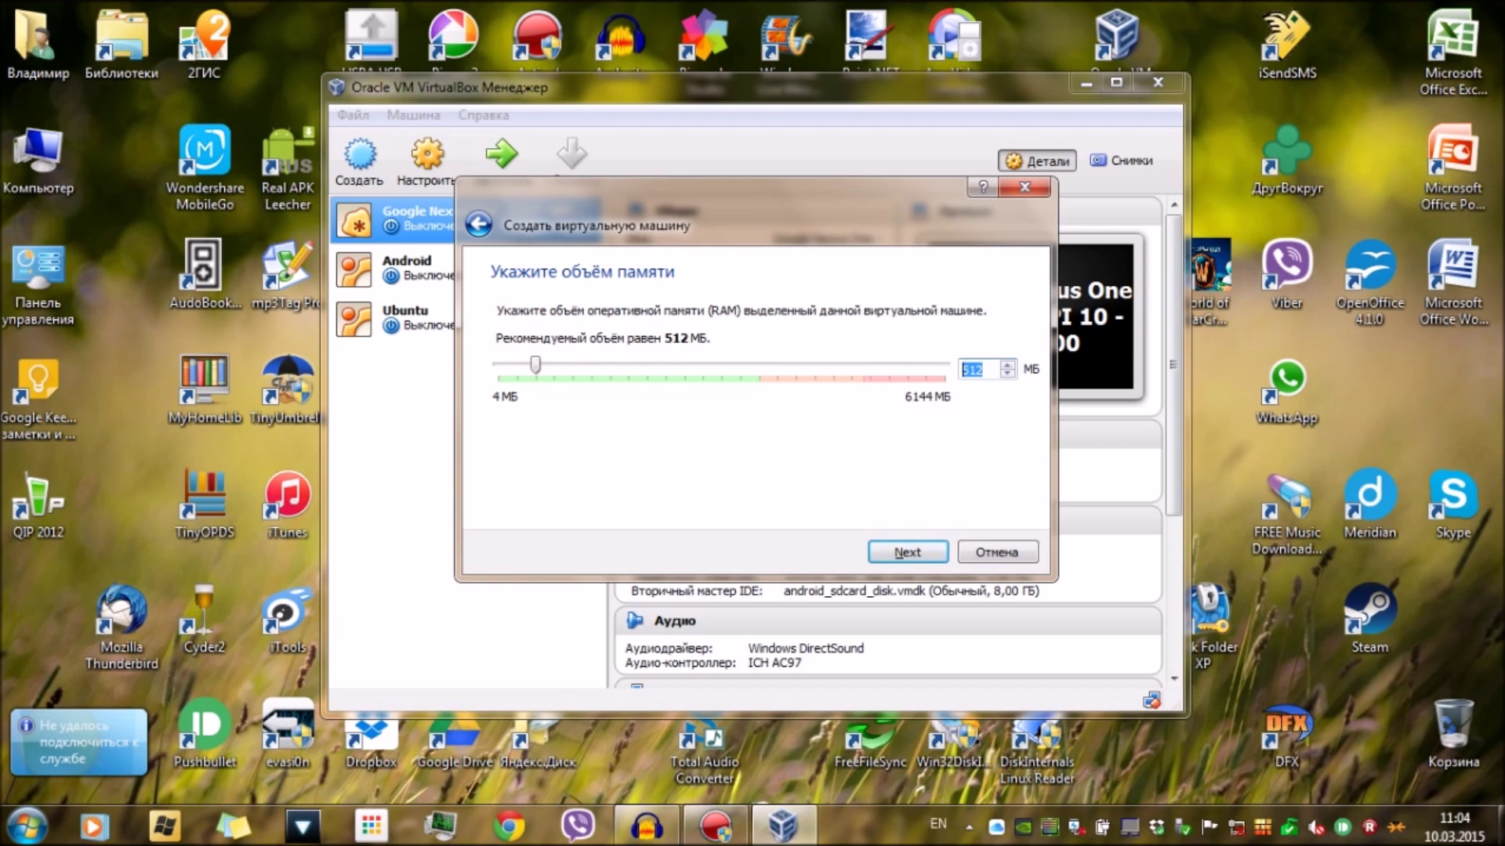
text(1024)
key(Return)
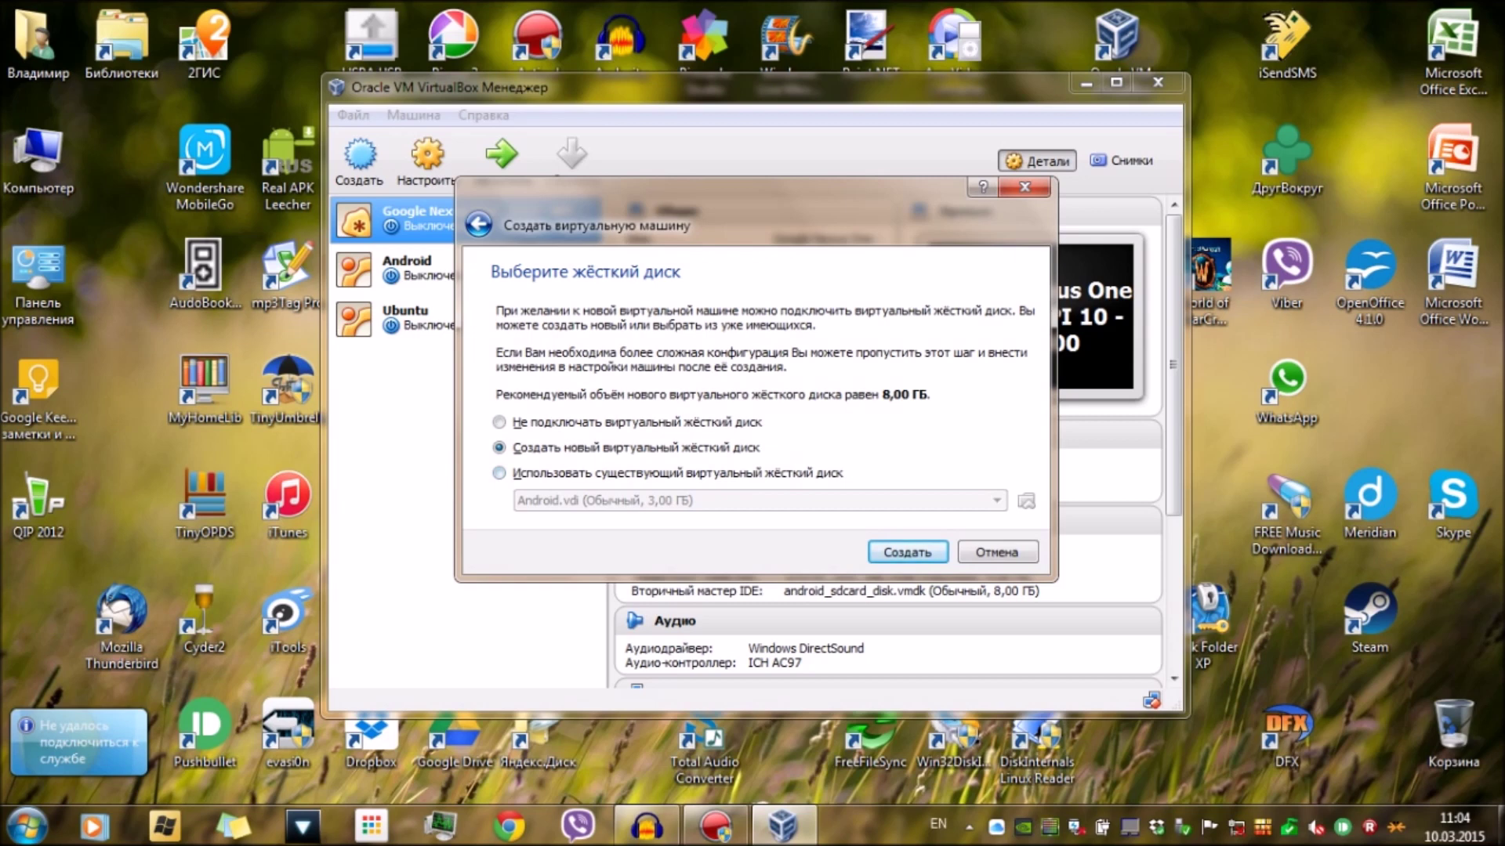
Step: Review the hard disk options and settle on 'Не подключать виртуальный жёсткий диск'
click(499, 474)
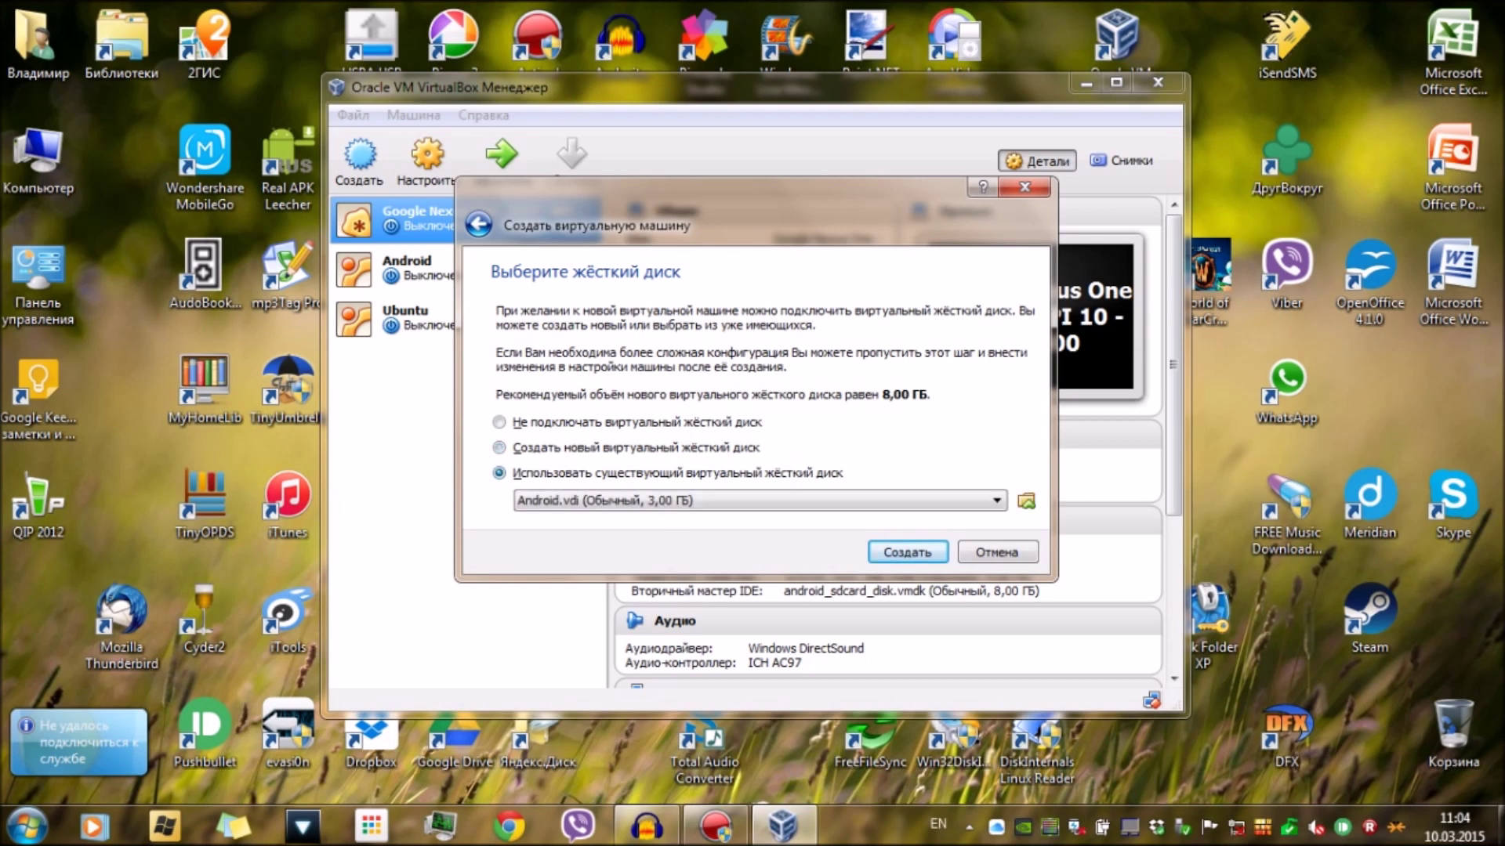
click(996, 501)
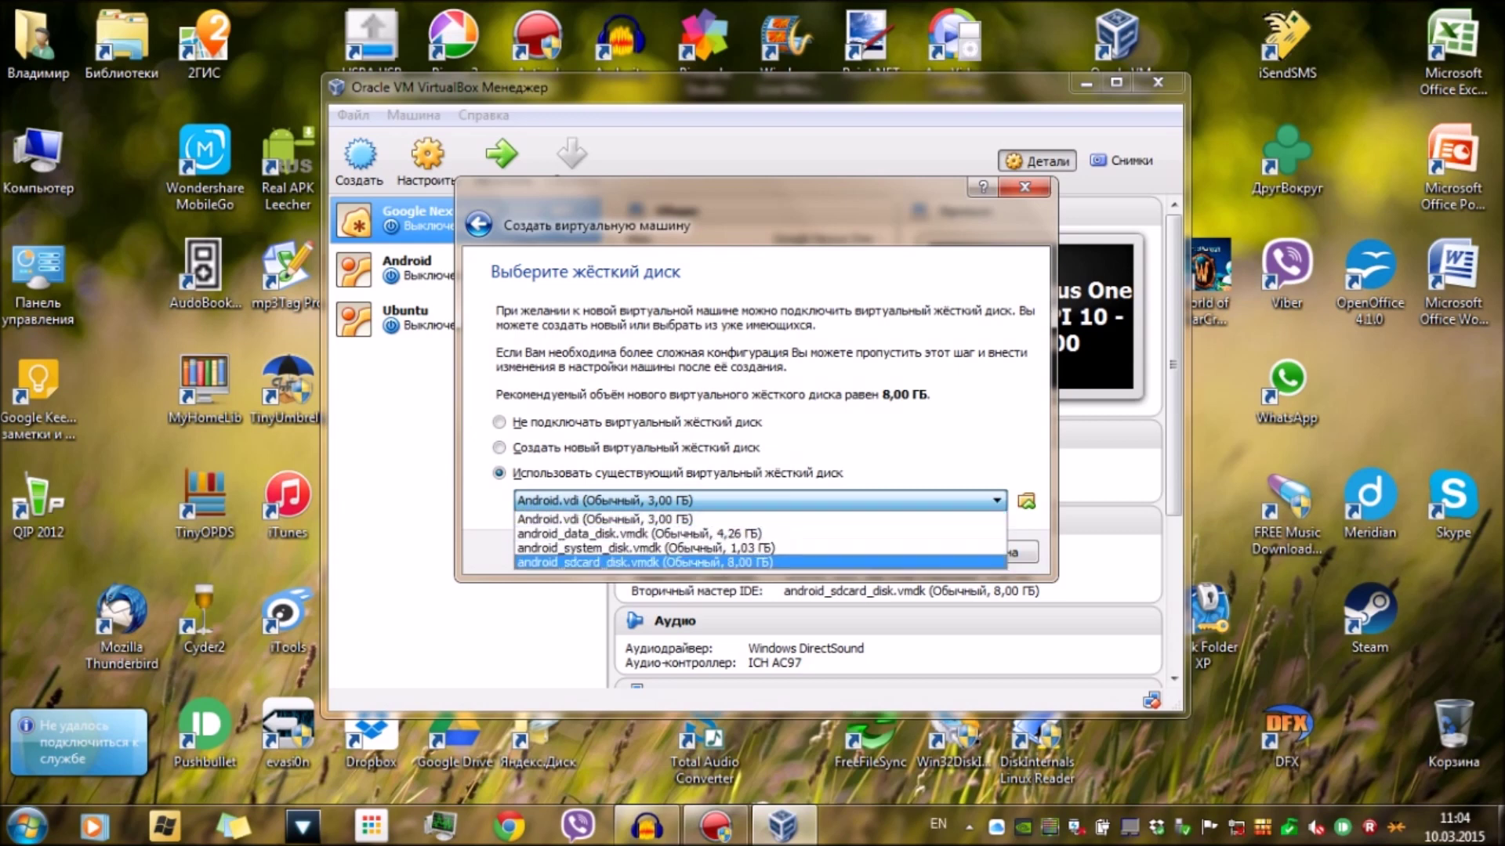
click(499, 447)
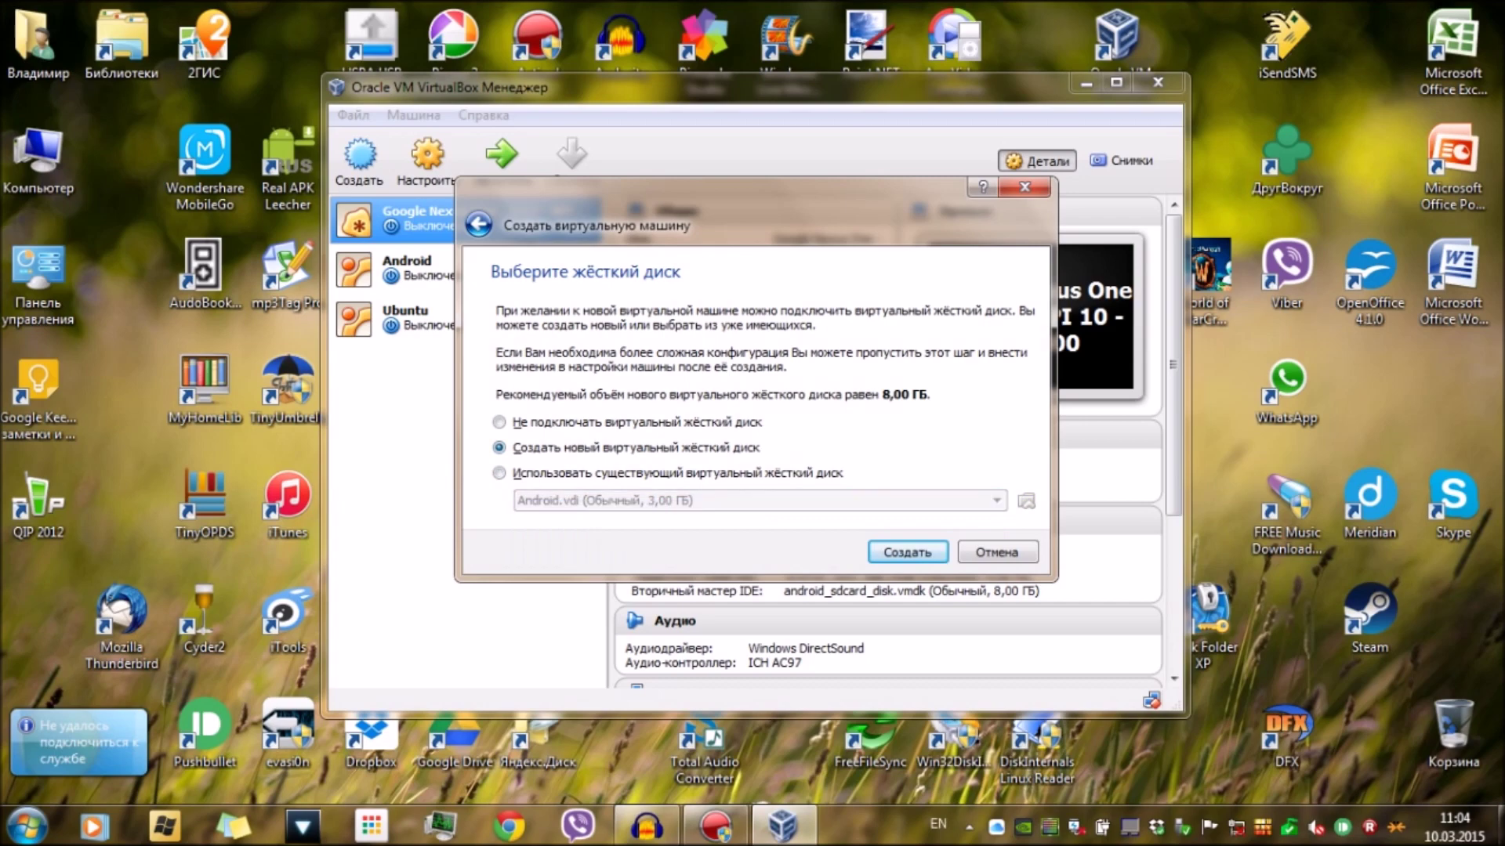
drag(882, 395, 930, 395)
click(499, 422)
Step: Check the drive list in Computer, then finish the wizard and accept the no-disk warning
key(super+e)
key(Down)
key(Down)
key(Right)
key(Right)
key(Up)
key(alt+F4)
key(Return)
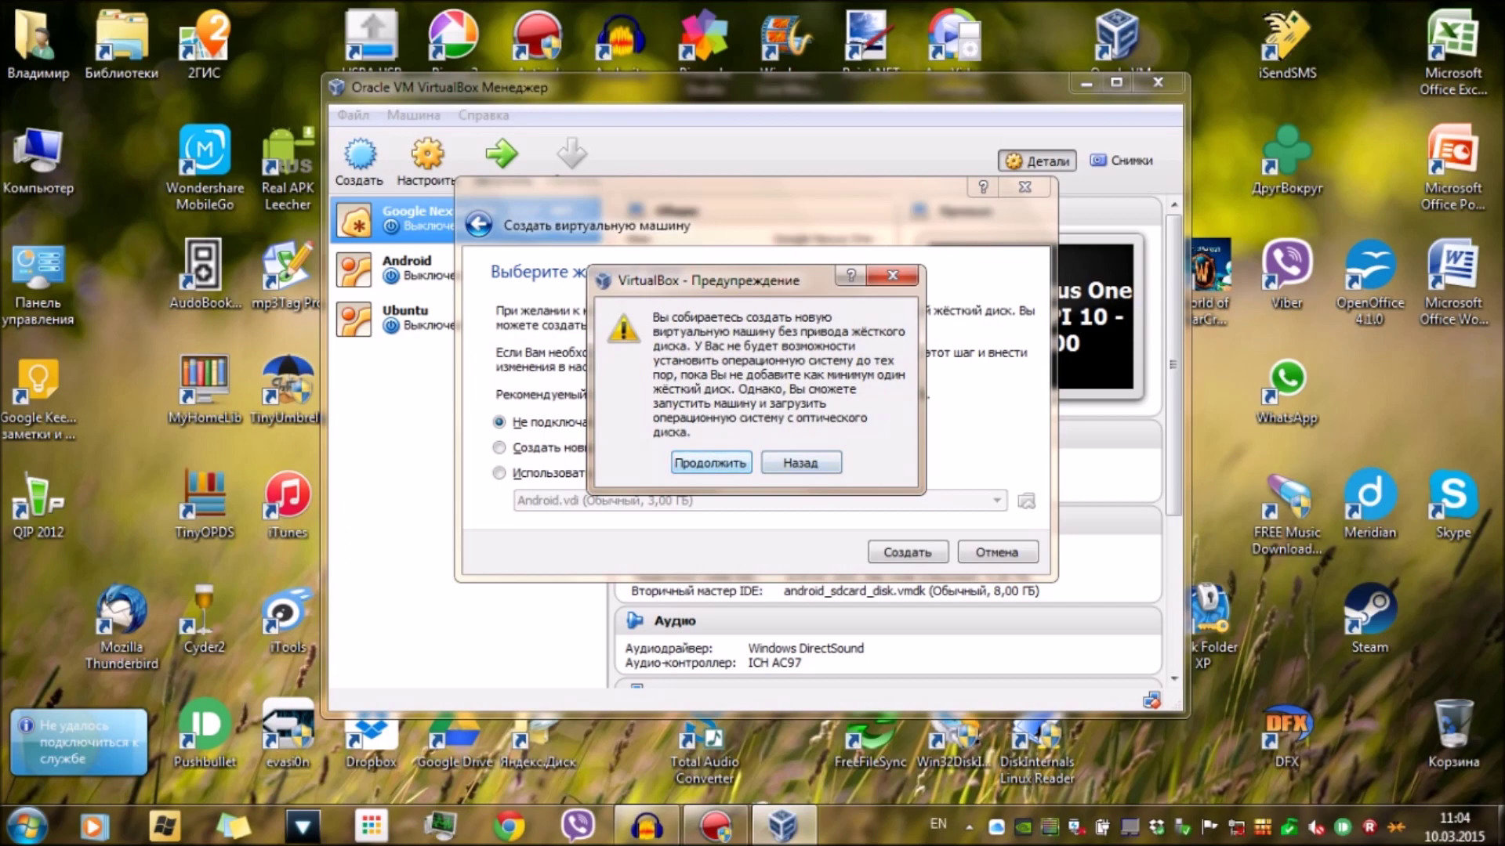
key(Return)
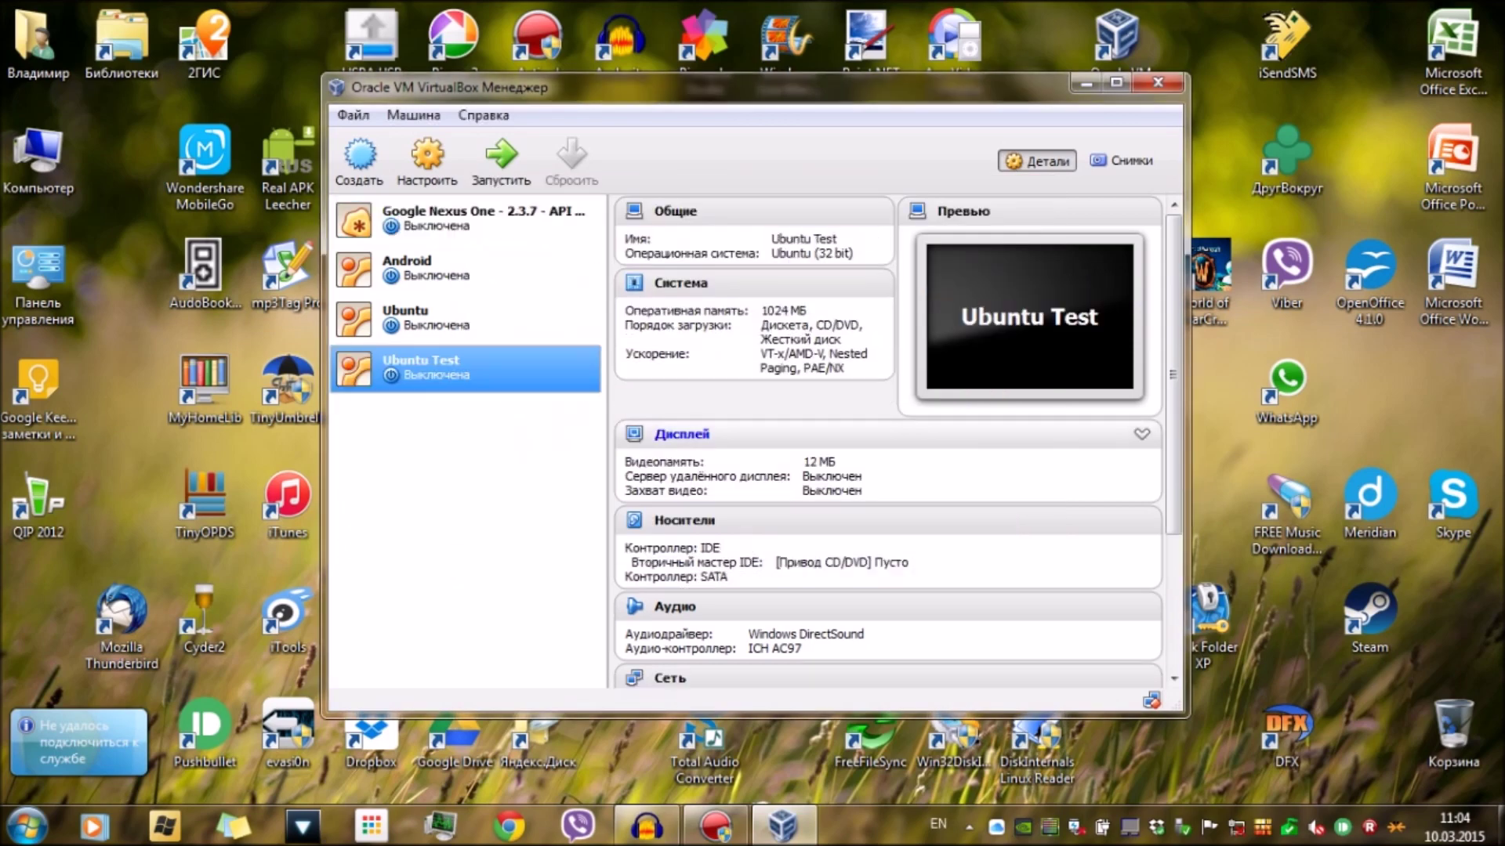
Step: Attach ubuntu-14.04.2-desktop-i386.iso to Ubuntu Test's empty IDE optical drive under Носители
right_click(486, 371)
click(541, 389)
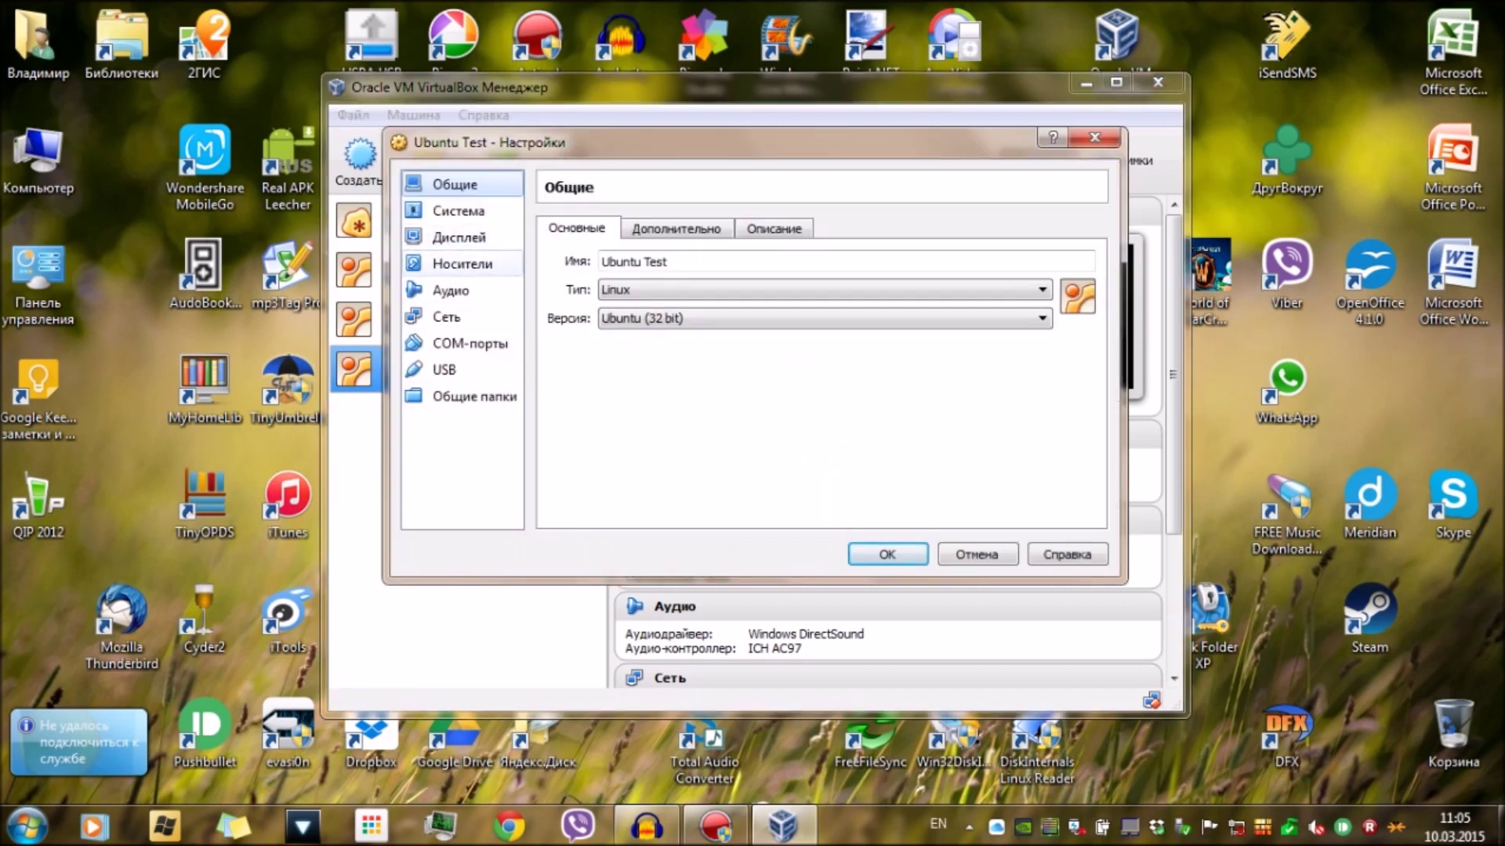
click(463, 263)
click(615, 251)
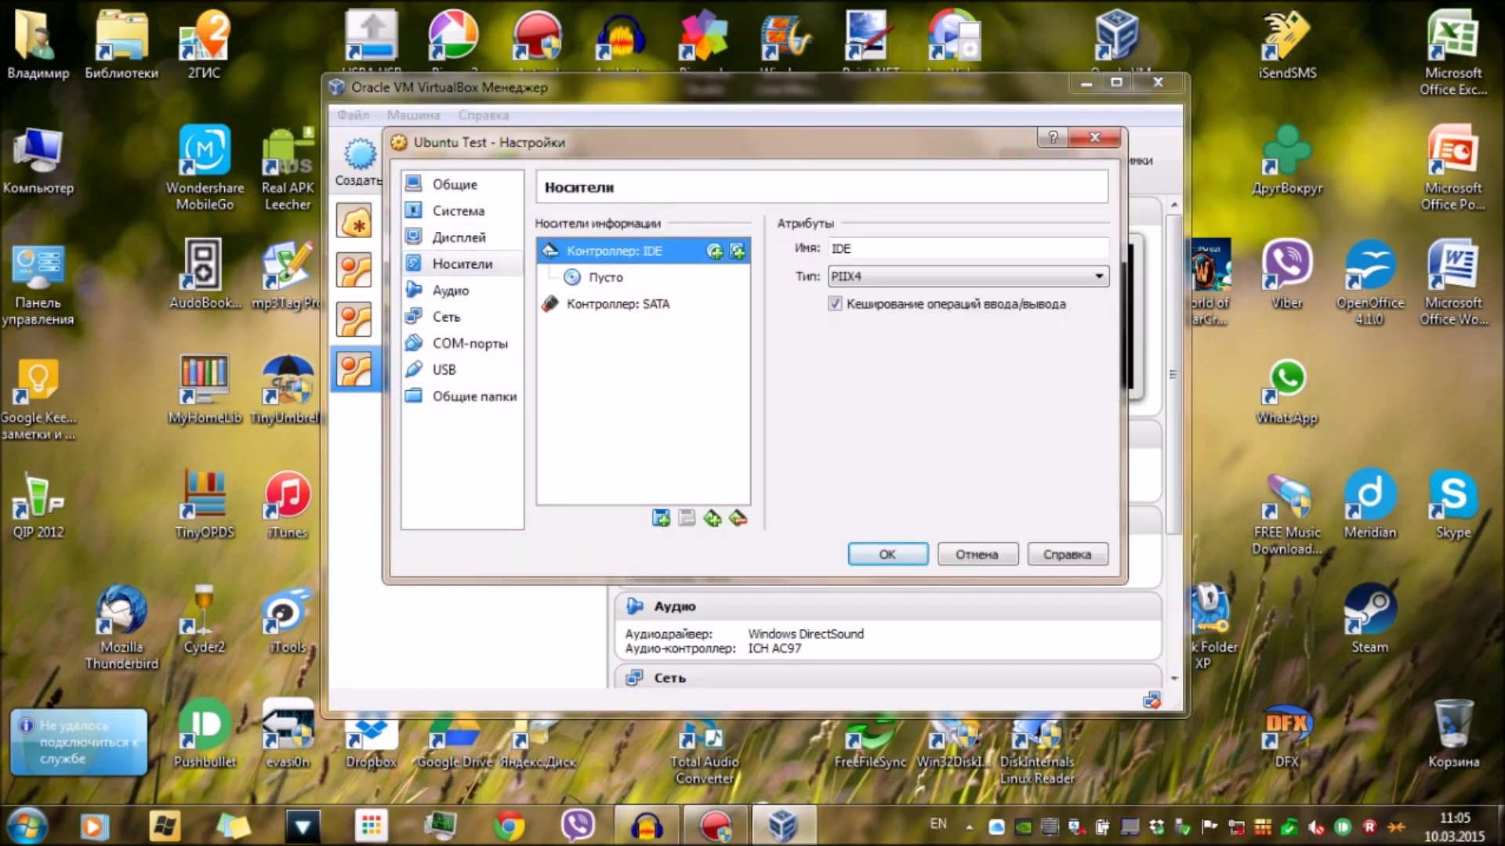
click(606, 277)
click(1096, 249)
click(1160, 278)
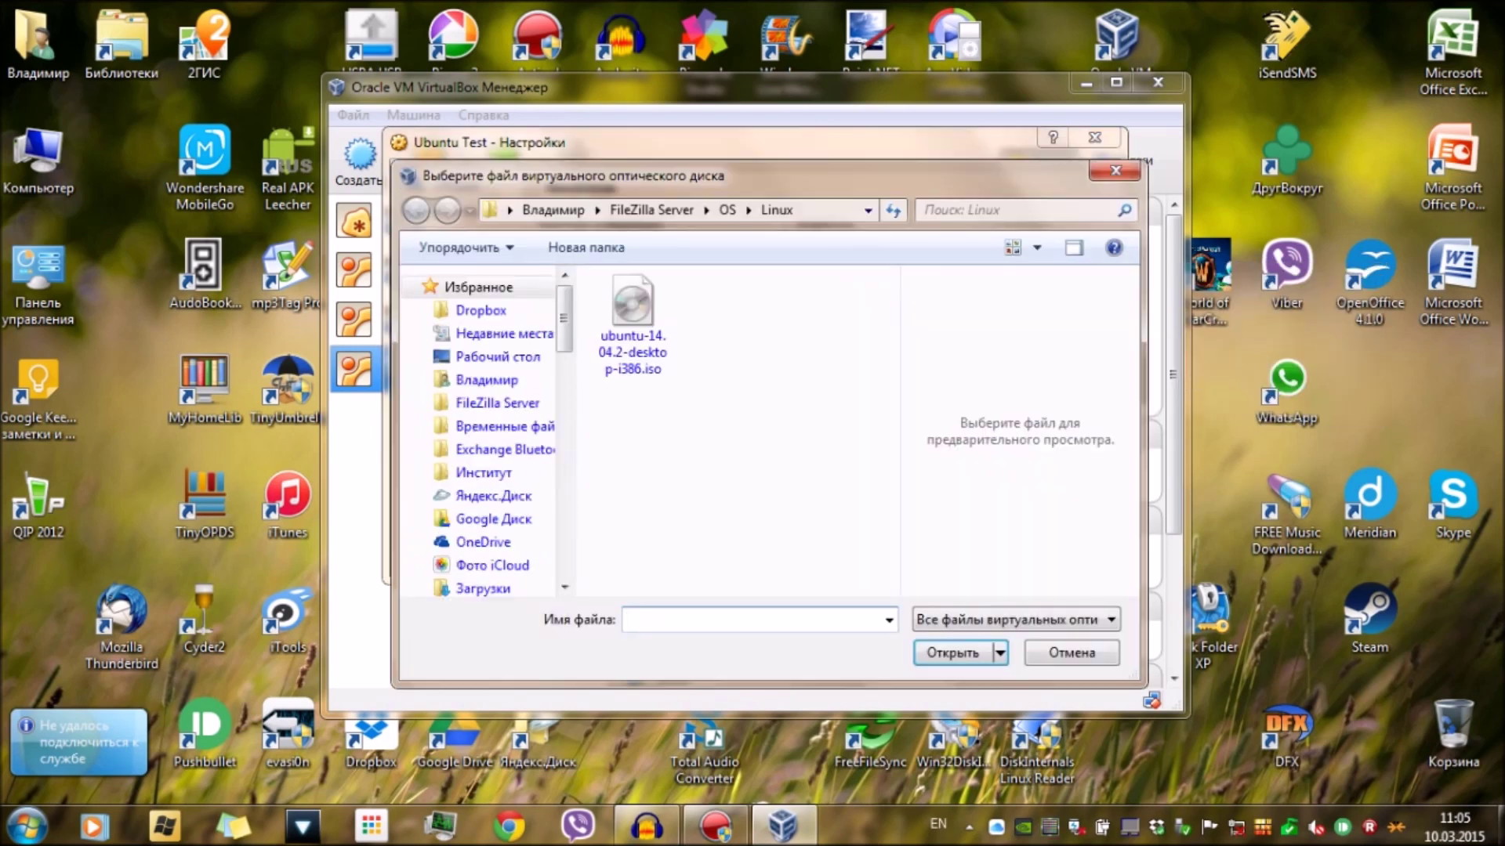
click(828, 211)
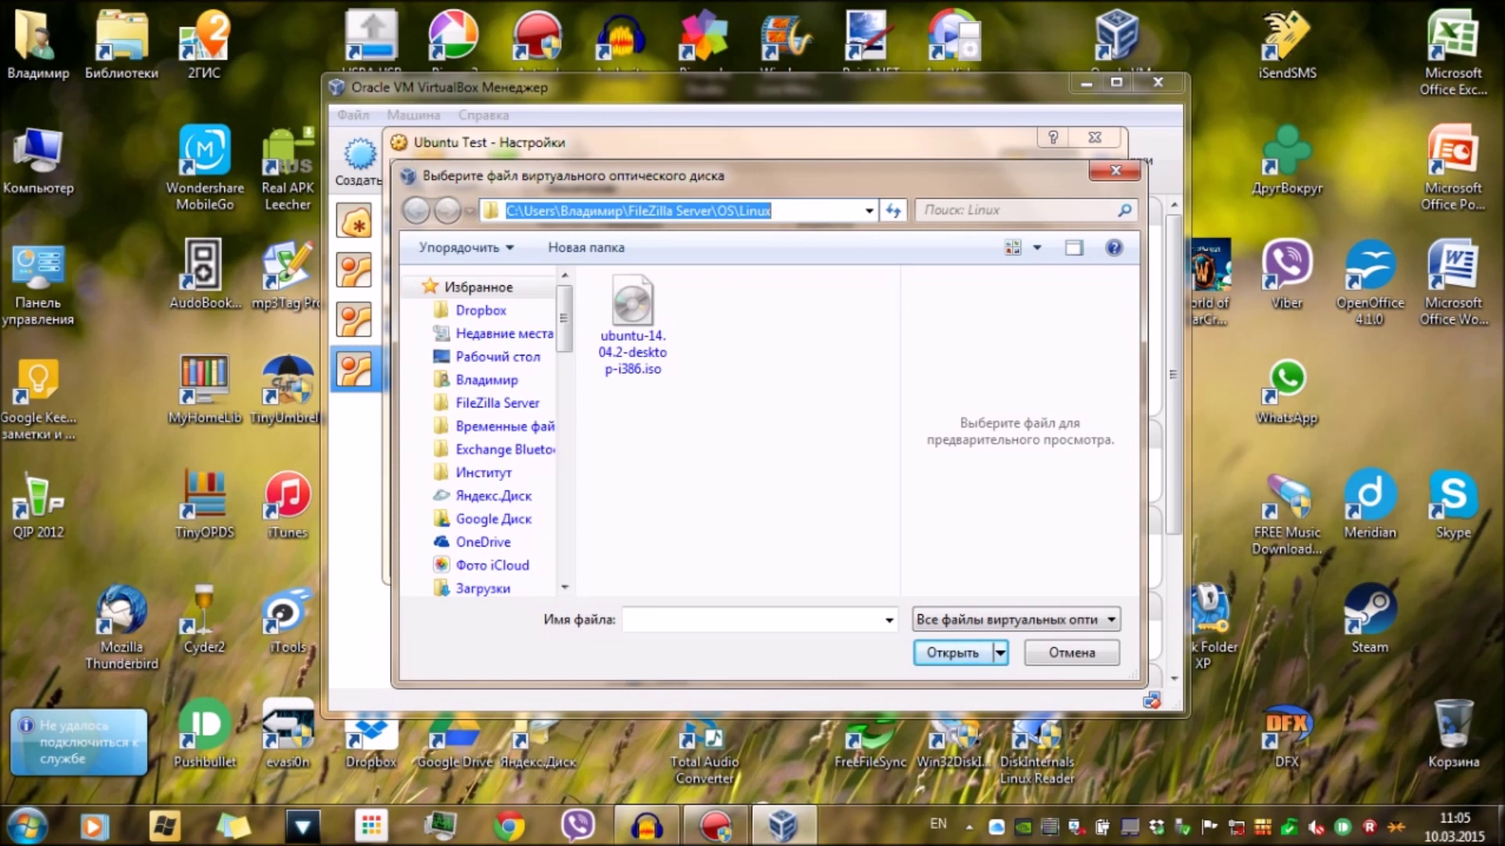
double_click(633, 321)
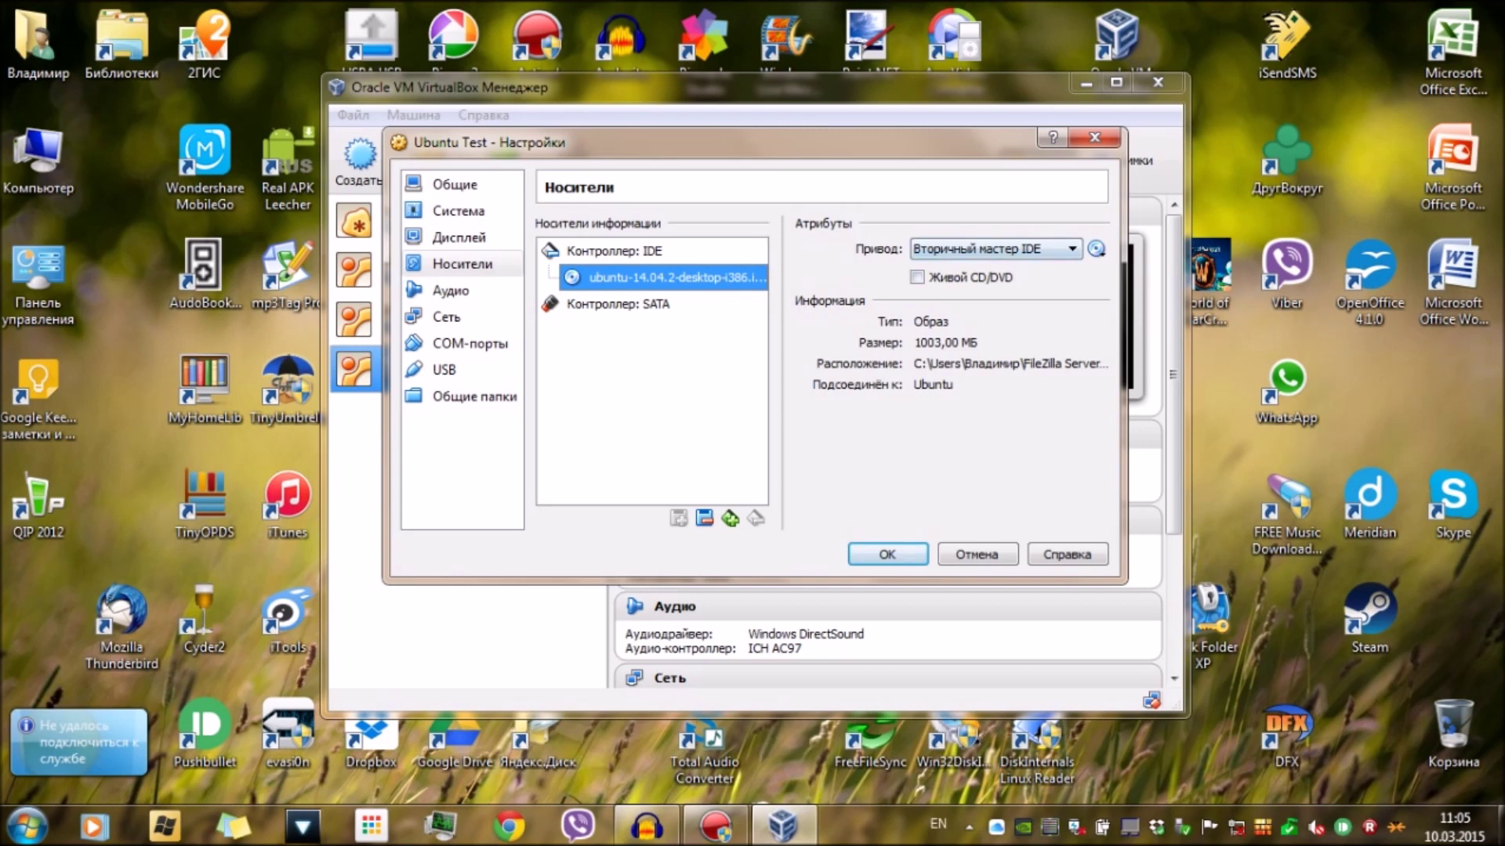
click(463, 370)
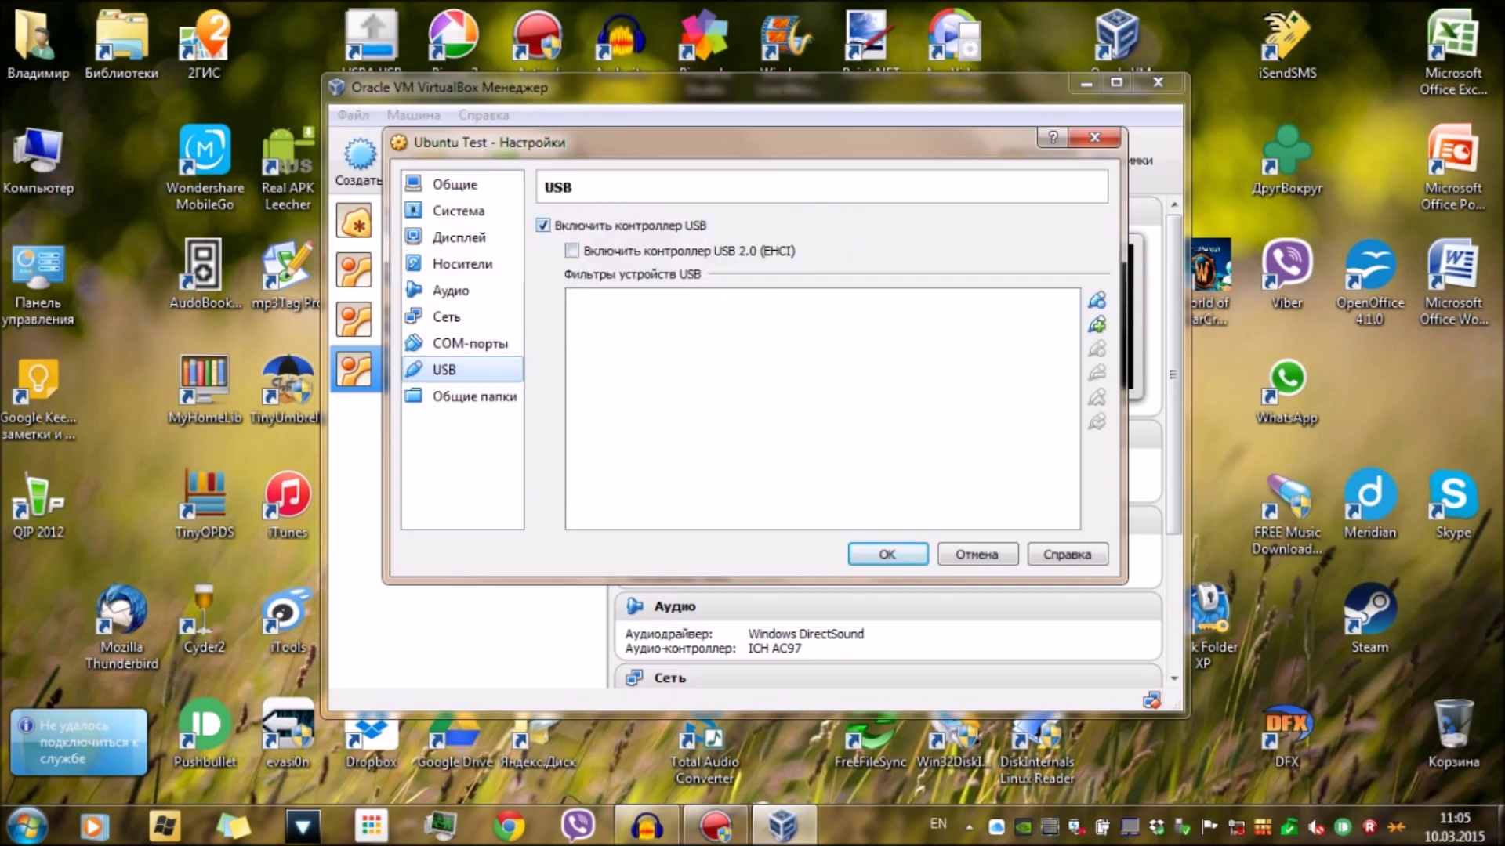
Step: Add a USB filter for JetFlash Mass Storage Device [0100] to Ubuntu Test
click(1097, 323)
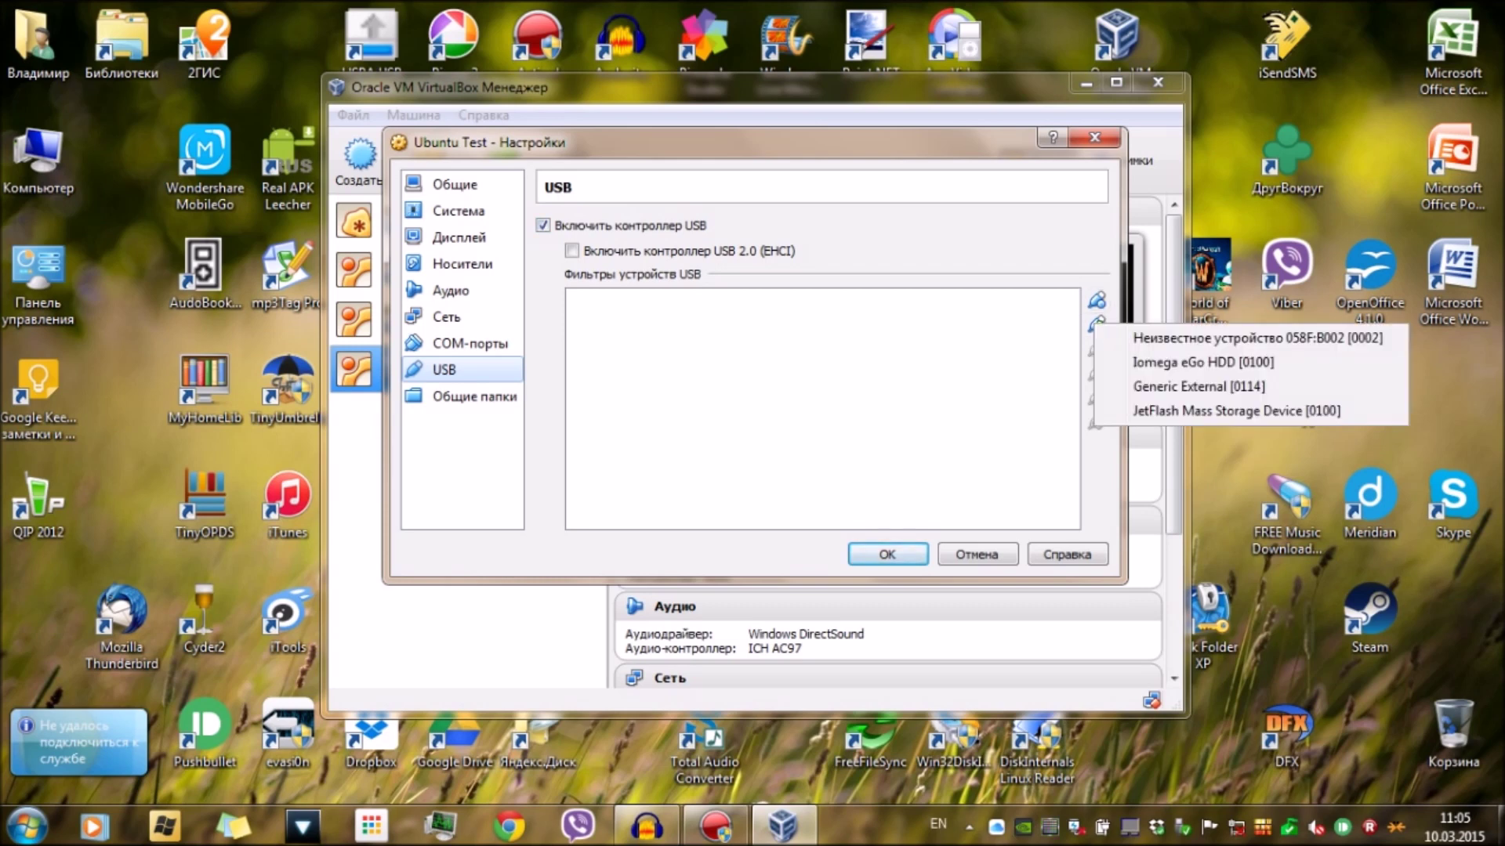
click(1159, 411)
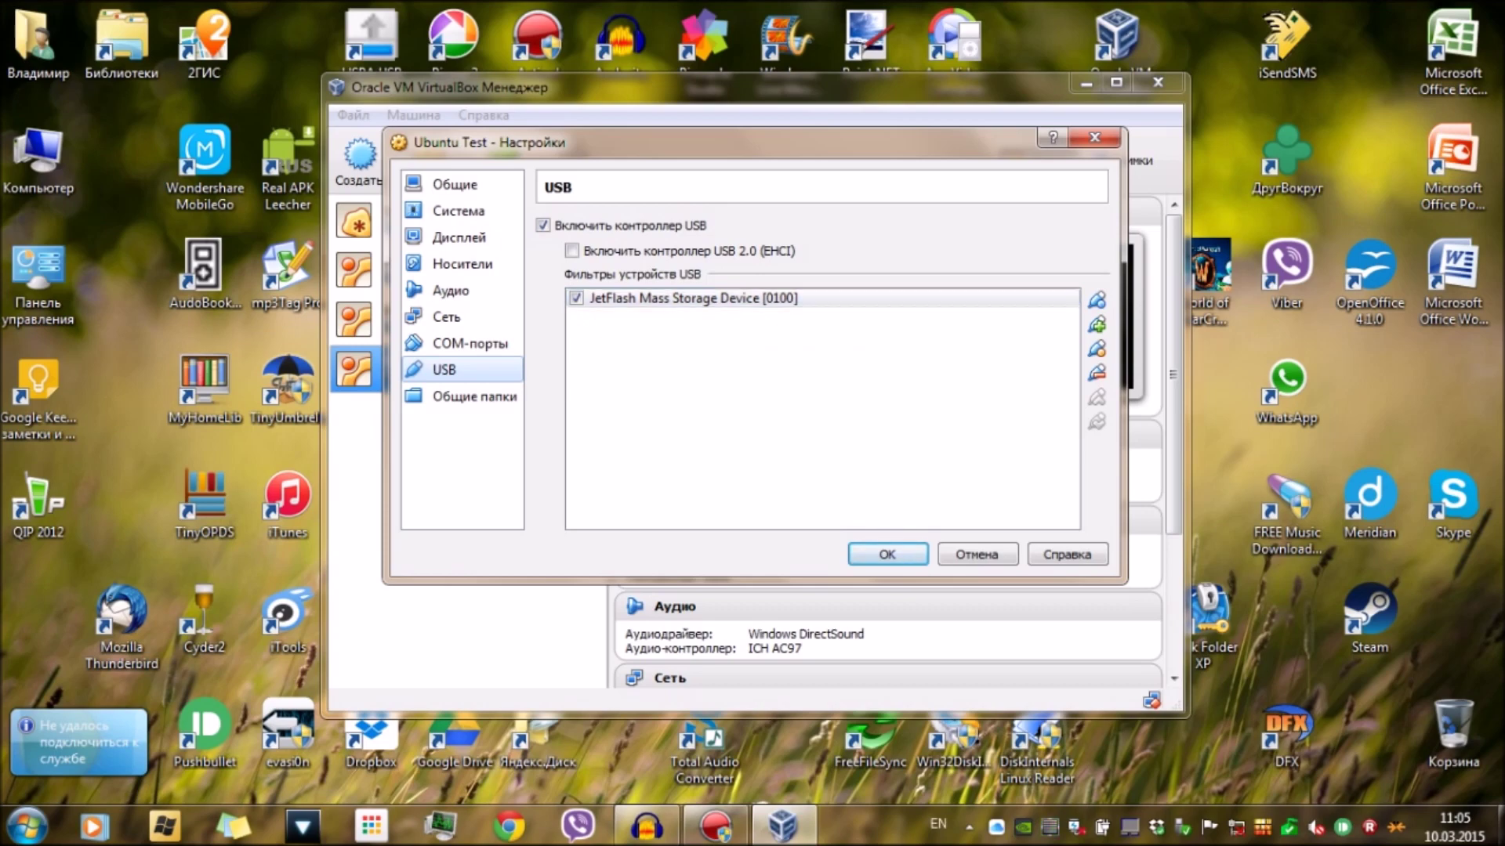
double_click(38, 157)
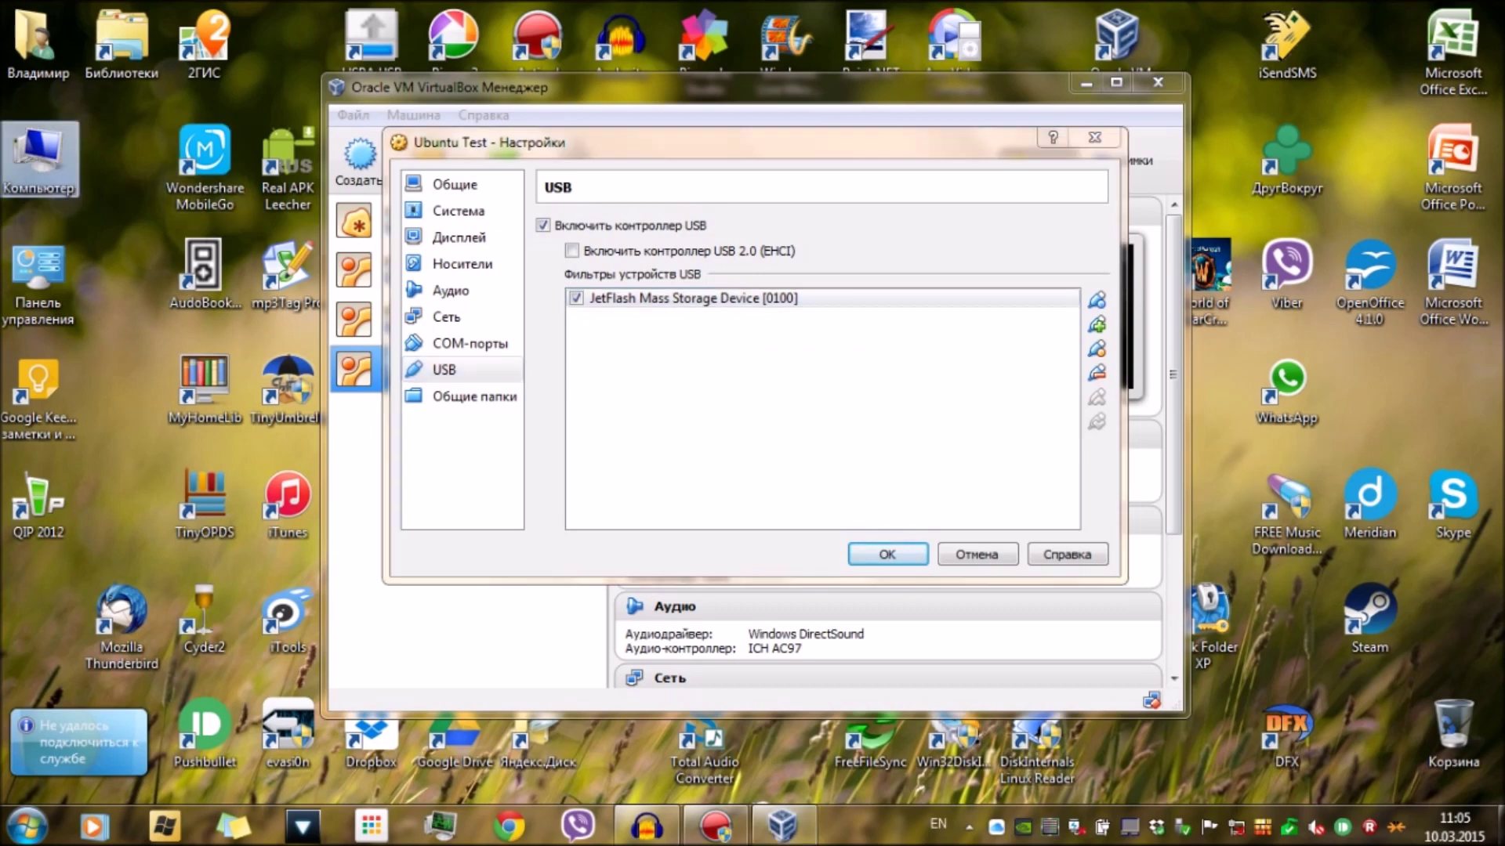
Step: Look over Съемный диск (J:) in the Computer window, twice
click(1062, 357)
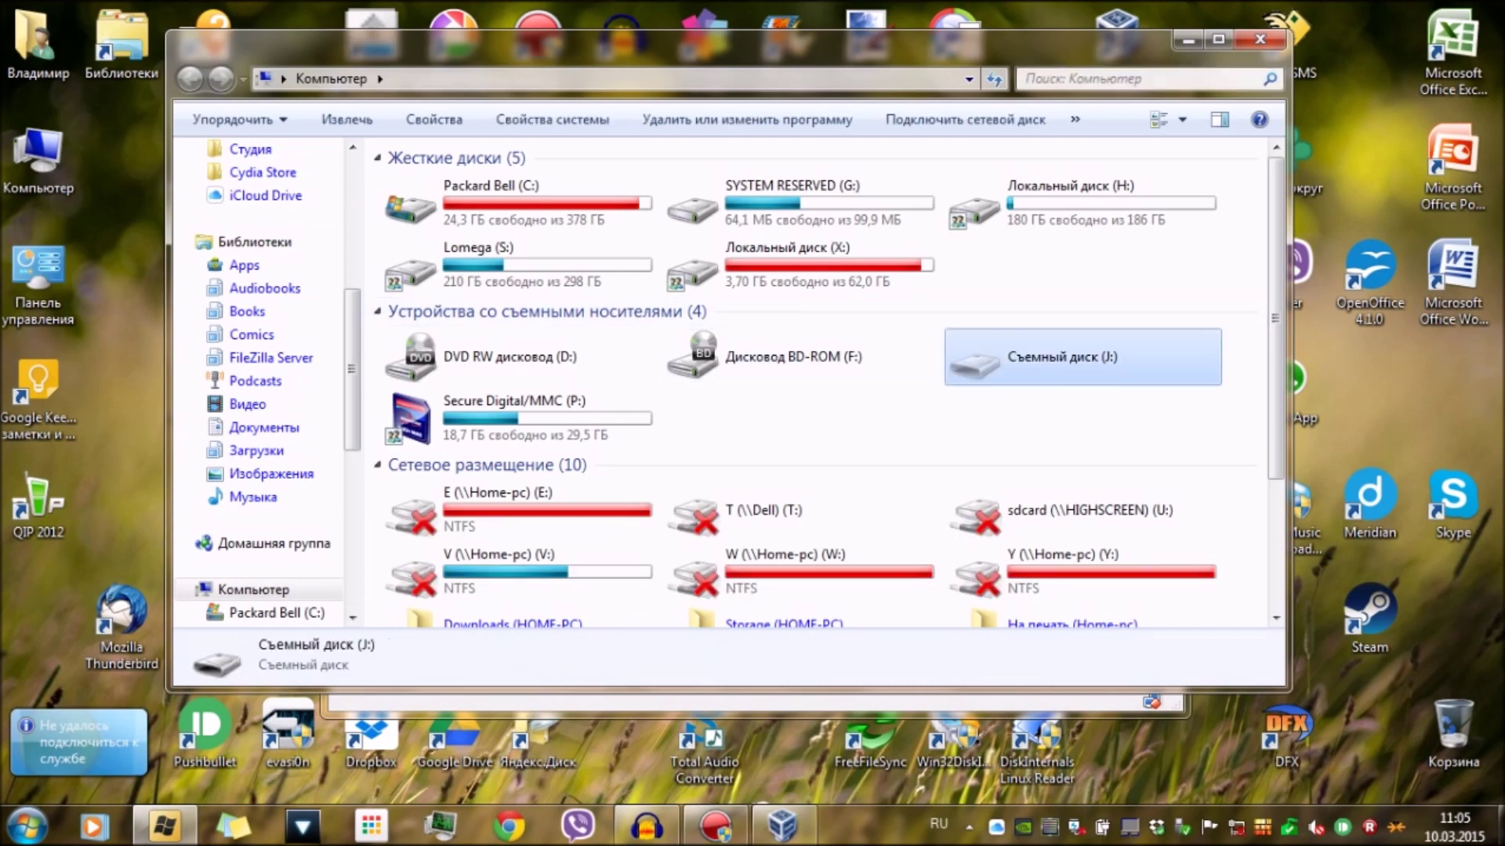
click(1260, 39)
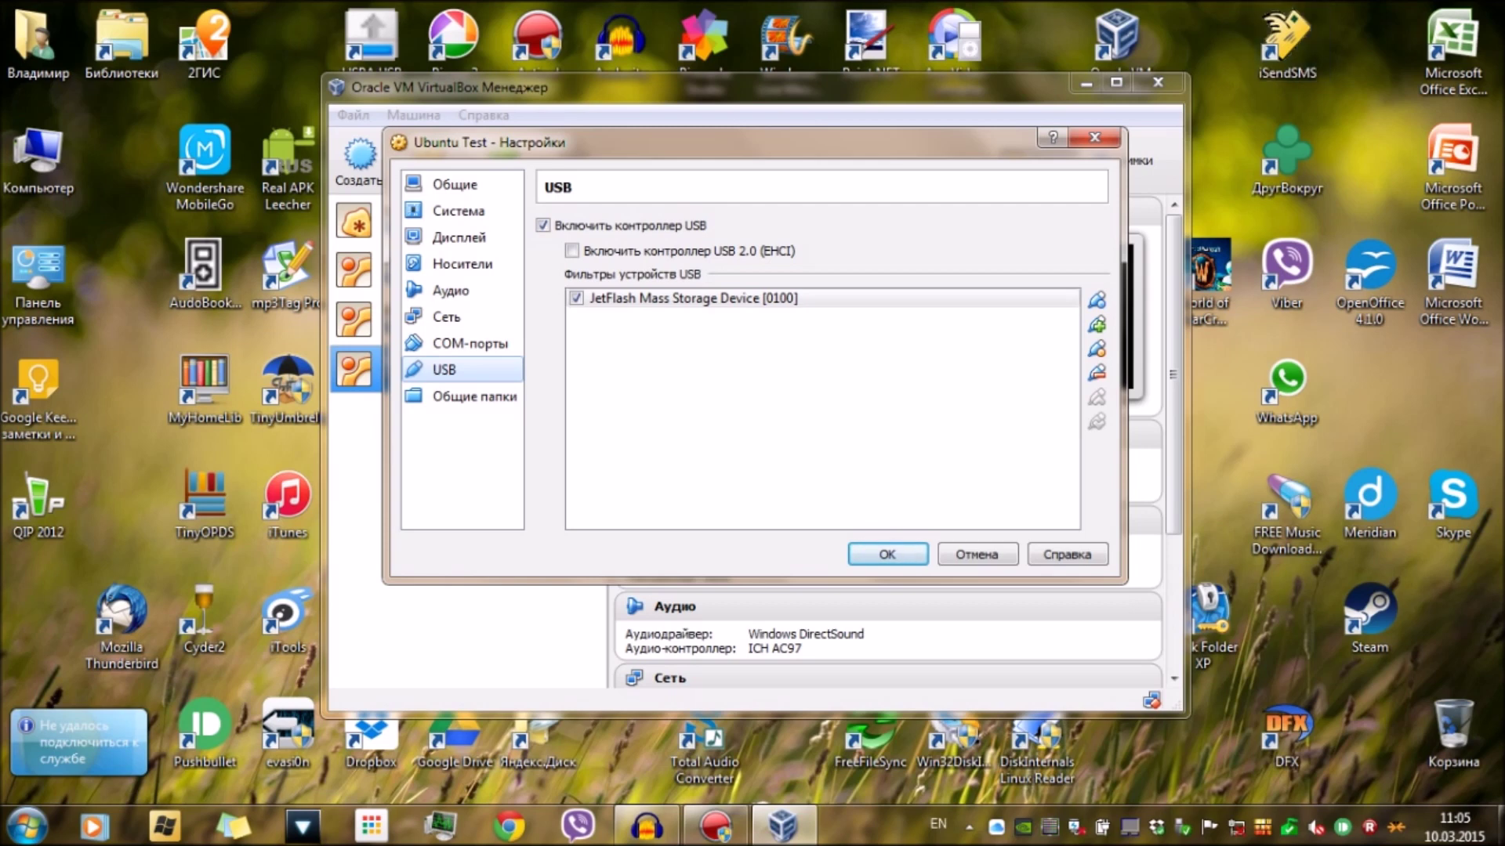
key(super+e)
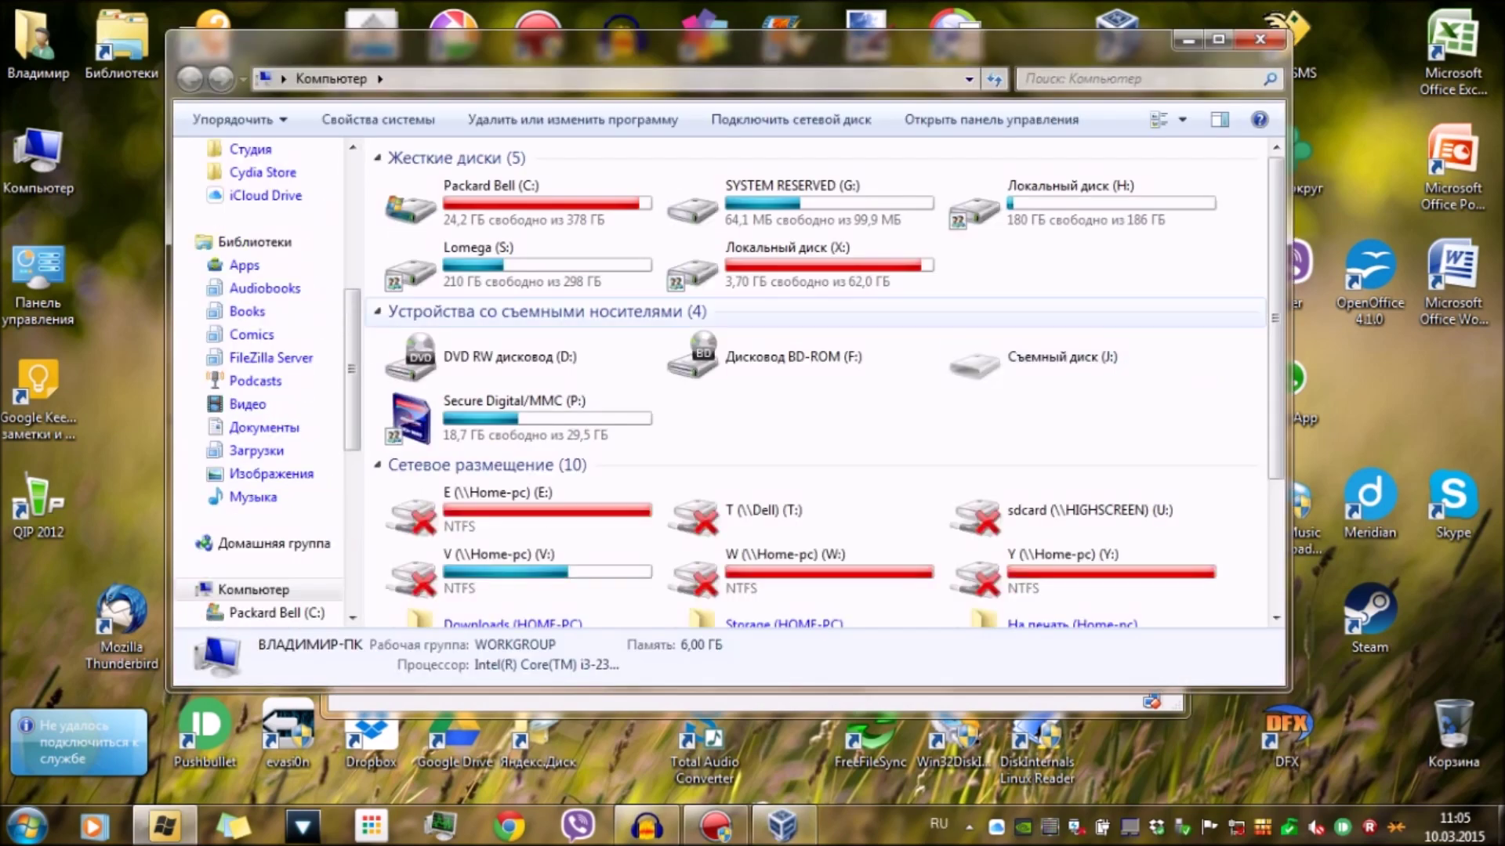
click(1082, 357)
click(1261, 40)
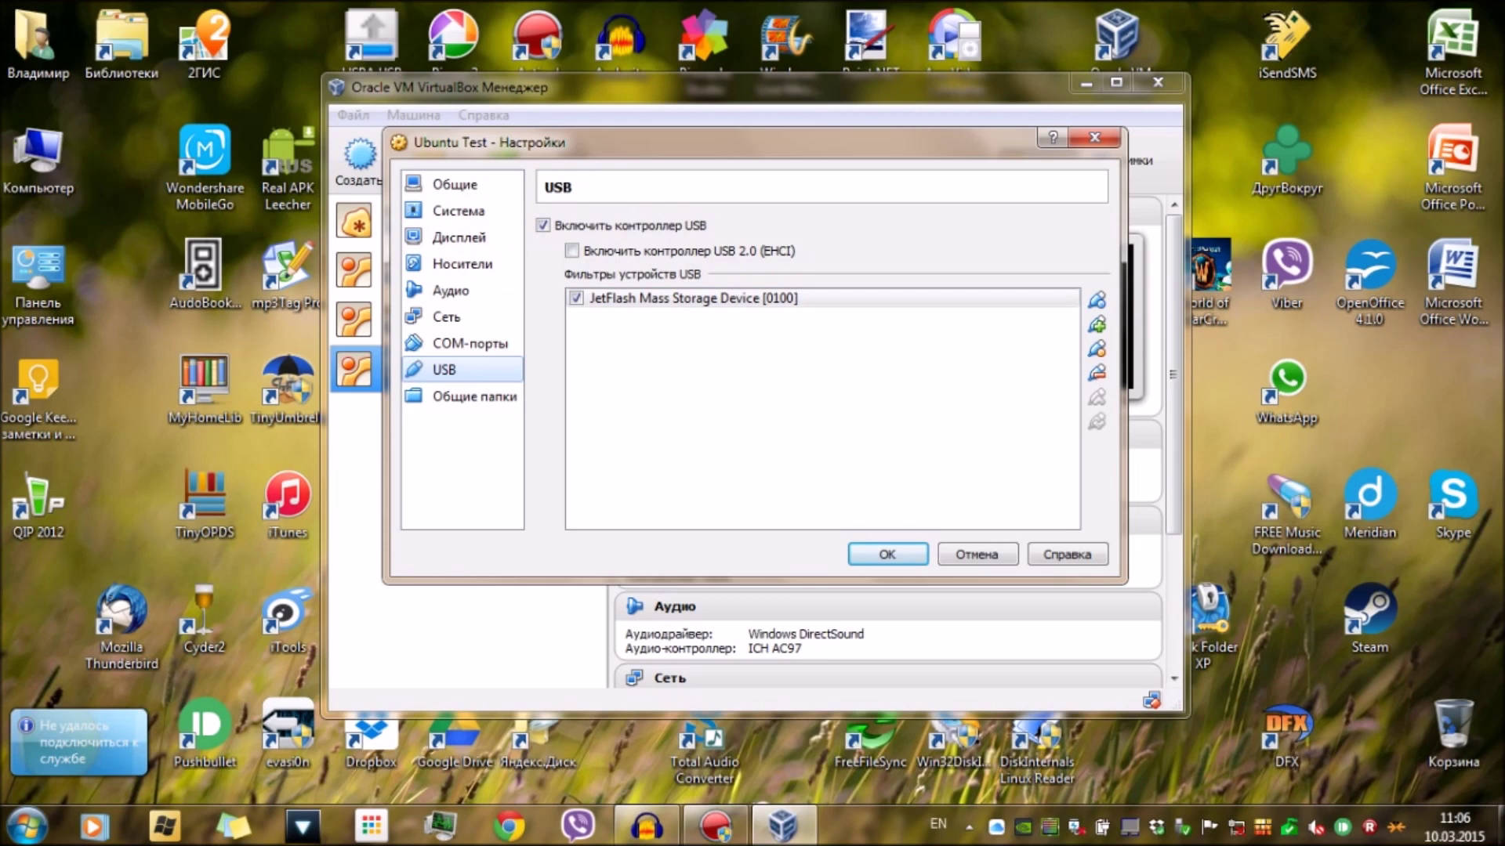
Step: Save Ubuntu Test's settings, start the machine, and switch it to full-screen mode
click(887, 554)
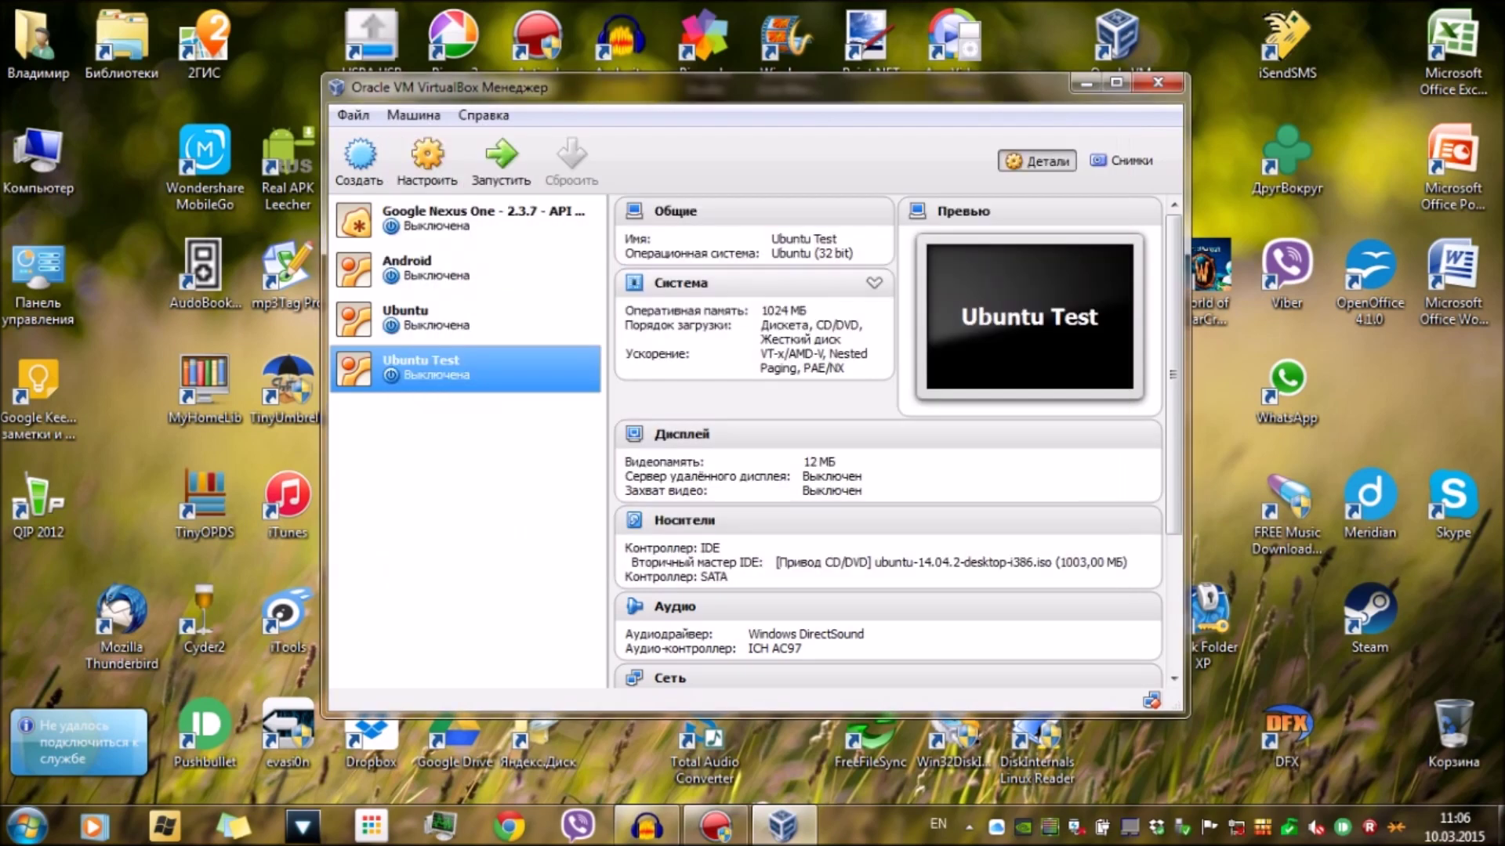
click(501, 157)
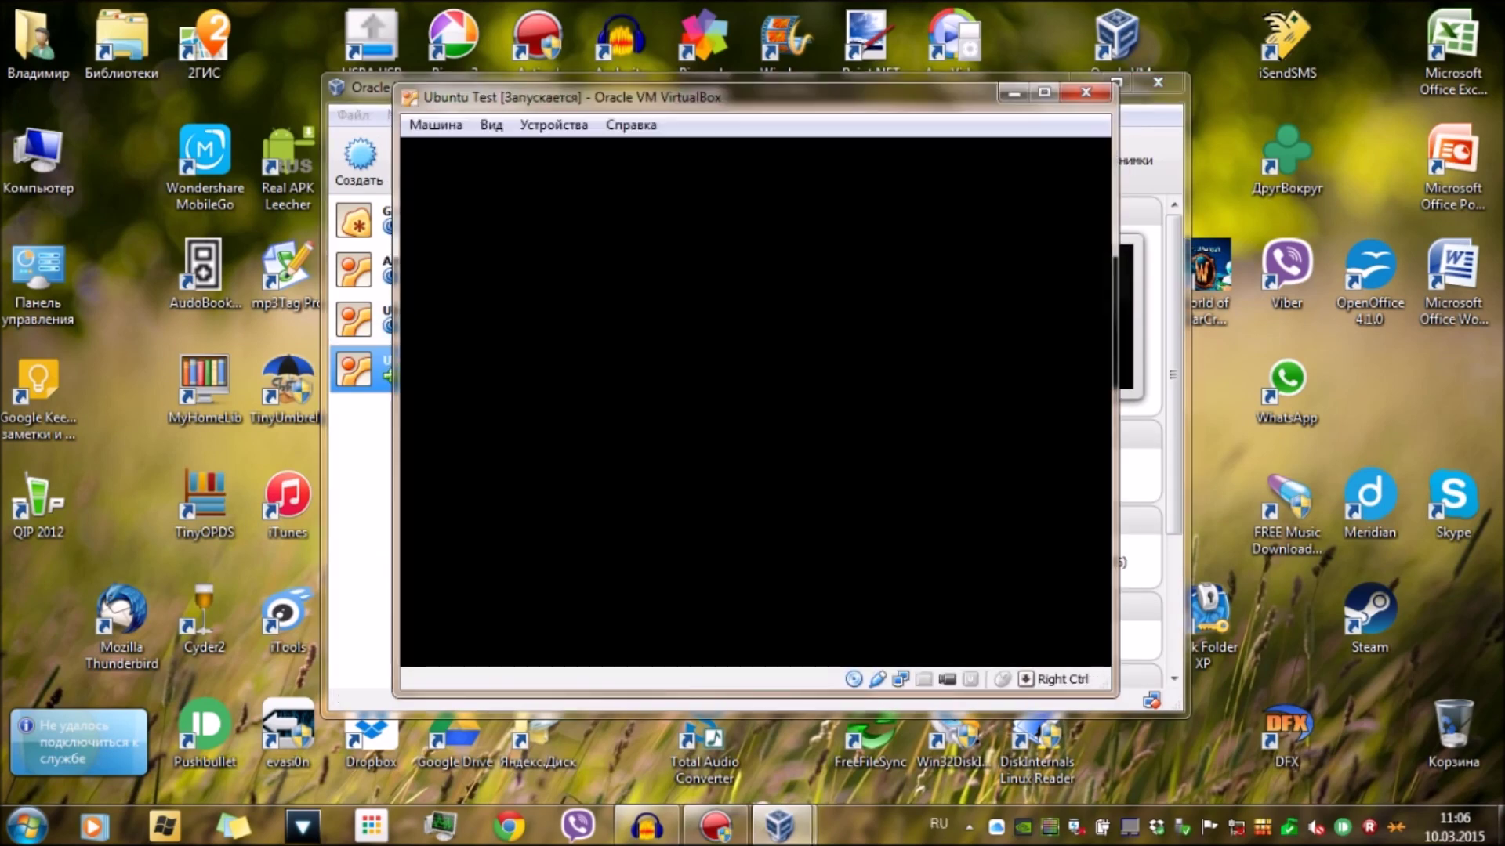
click(492, 125)
click(533, 156)
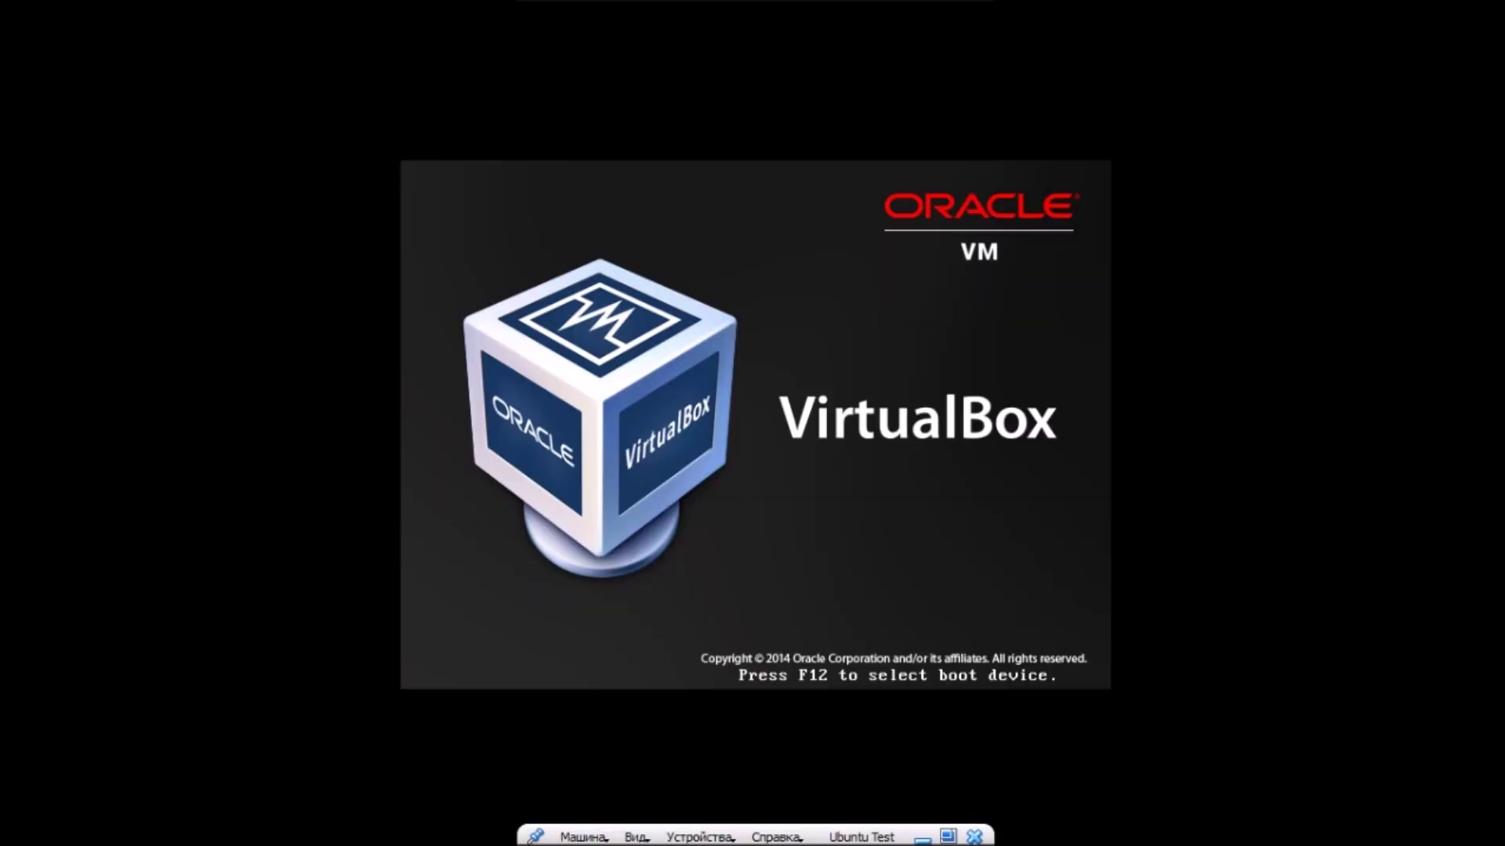
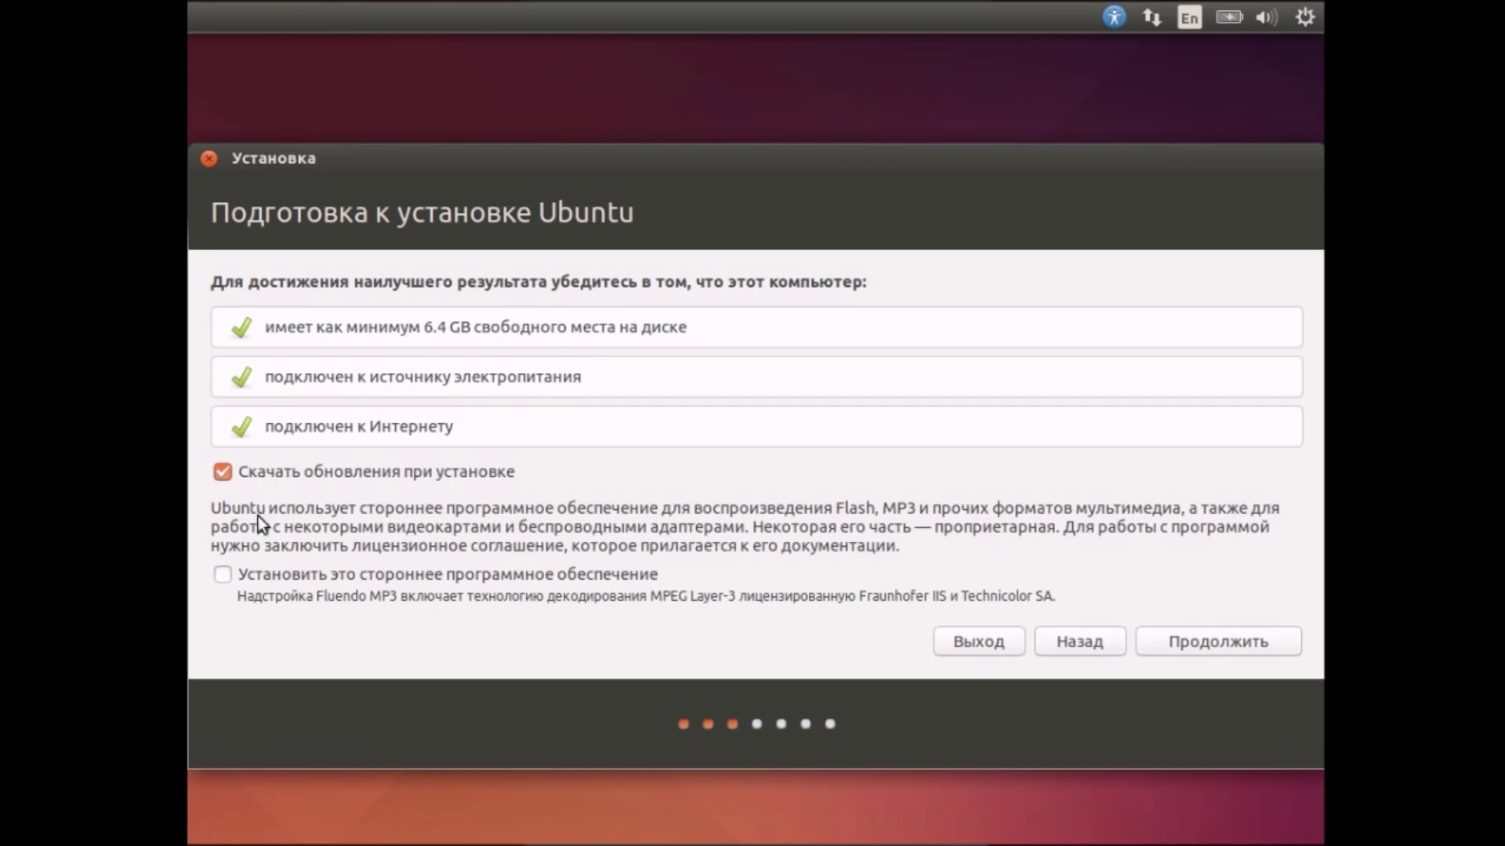
Step: Tick 'Установить это стороннее программное обеспечение' and continue past the installation preparation page
click(225, 576)
click(1212, 640)
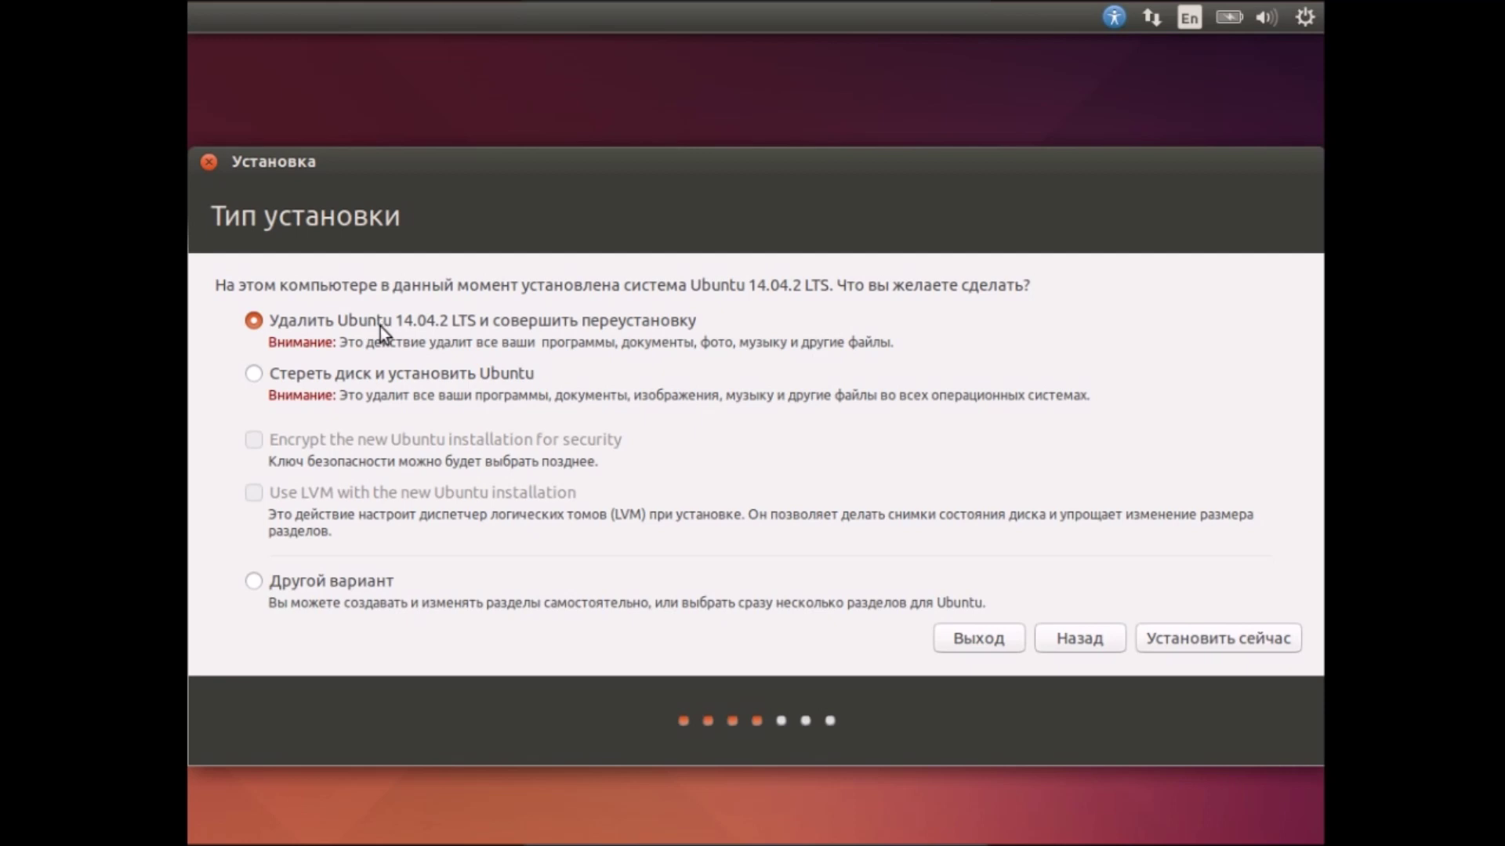
Step: Select 'Стереть диск и установить Ubuntu' and take the VM out of full-screen mode
click(255, 373)
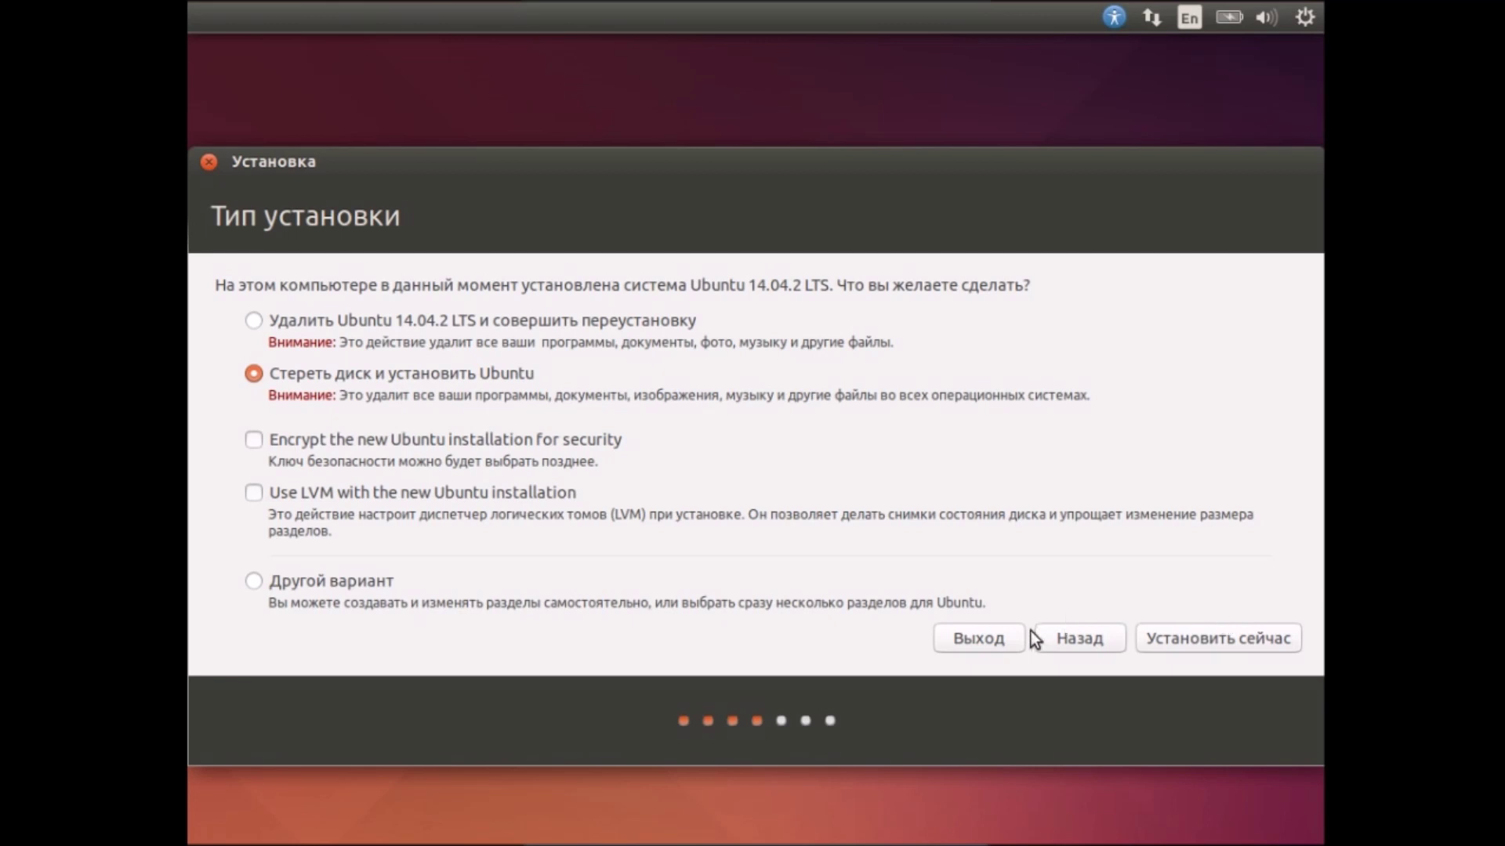
click(950, 834)
Step: Choose 'Другой вариант' manual partitioning and set the boot loader device to /dev/sda JetFlash Transcend 8GB
click(140, 637)
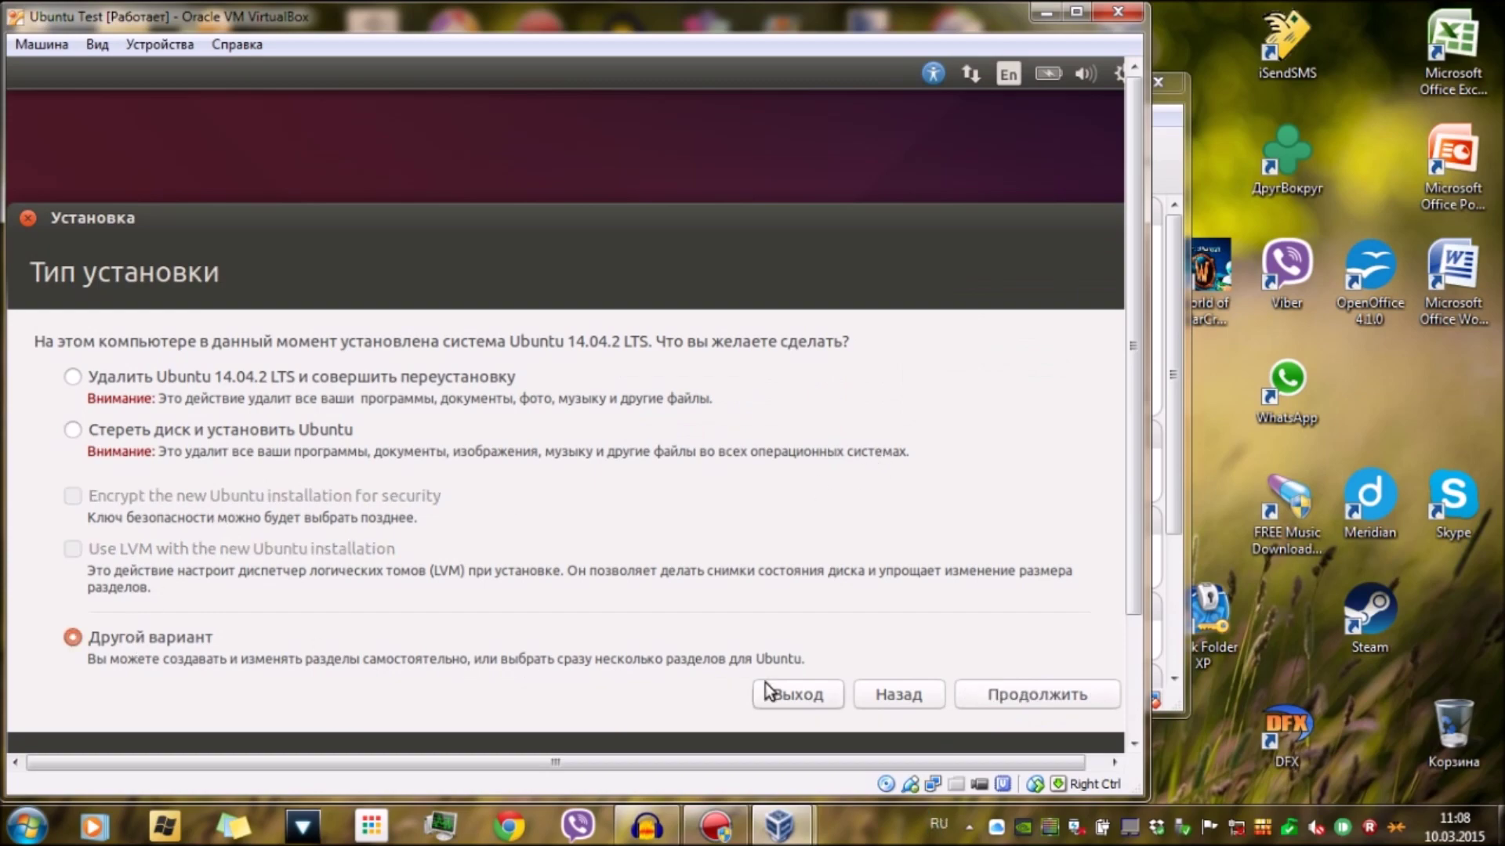
click(1027, 694)
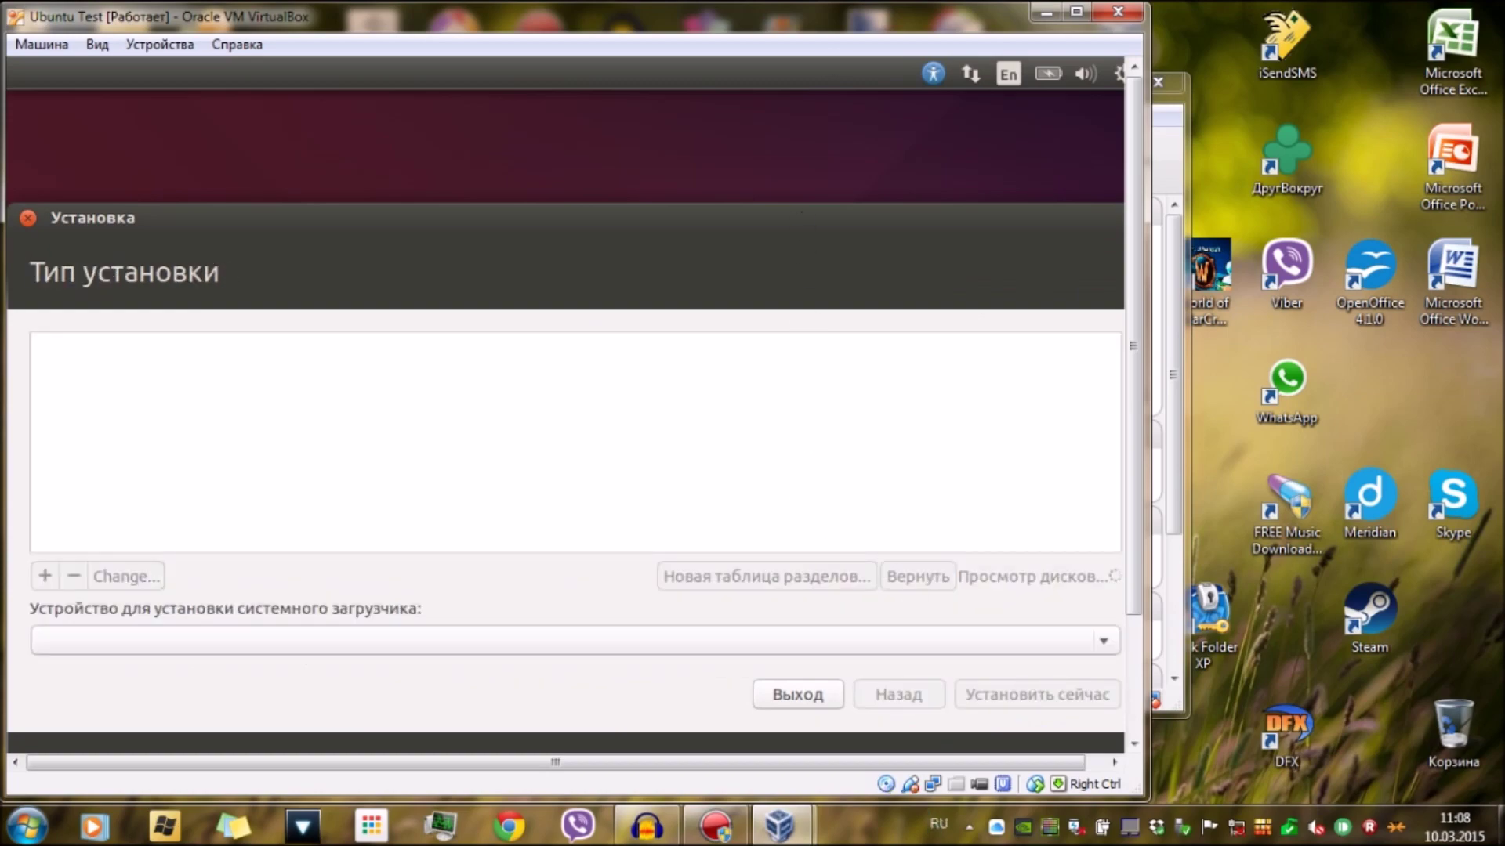
drag(843, 24, 1041, 27)
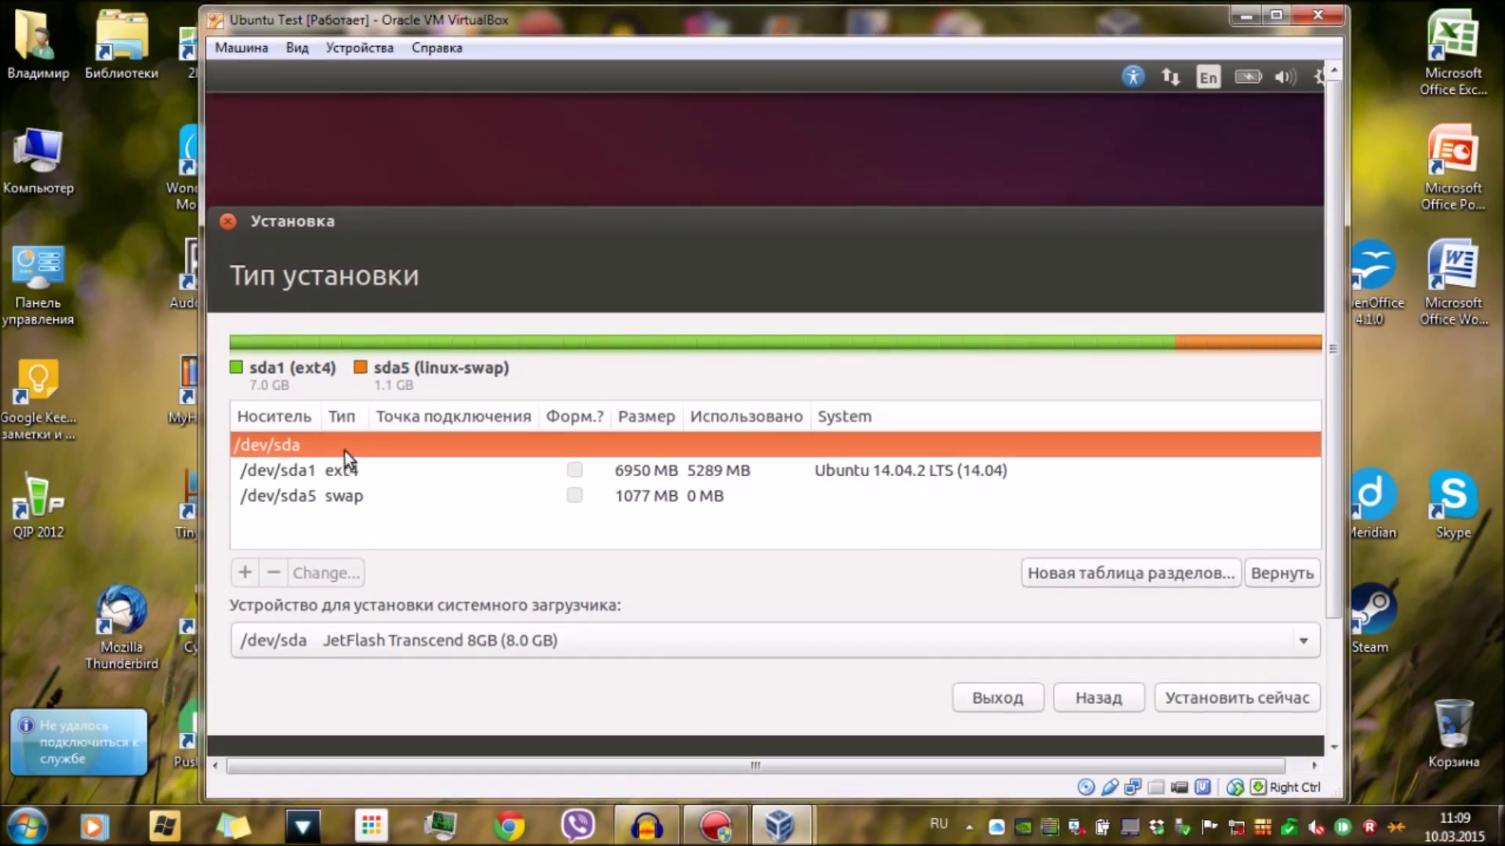
click(427, 638)
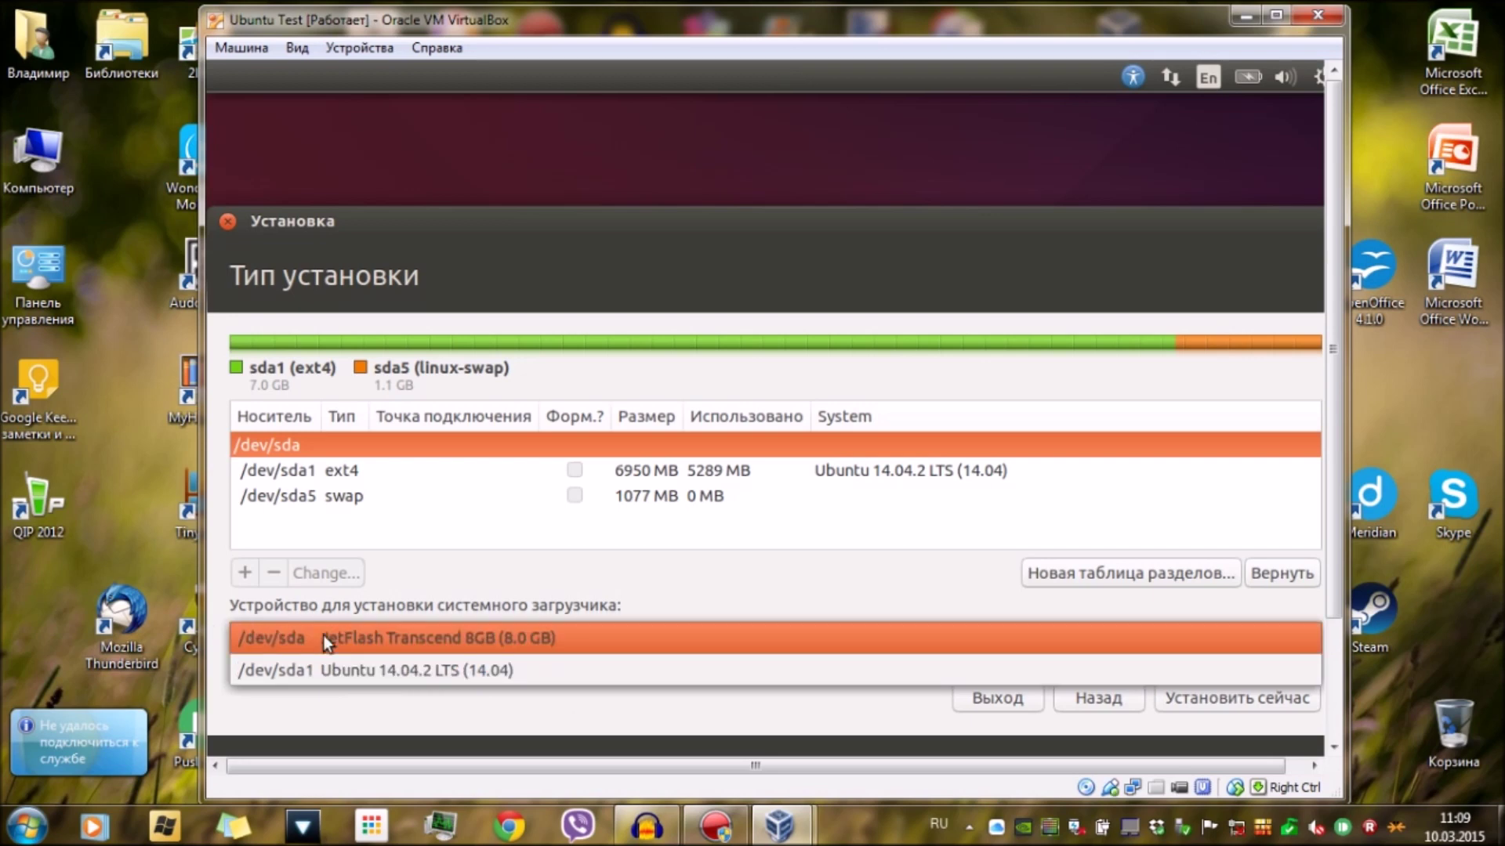
click(407, 638)
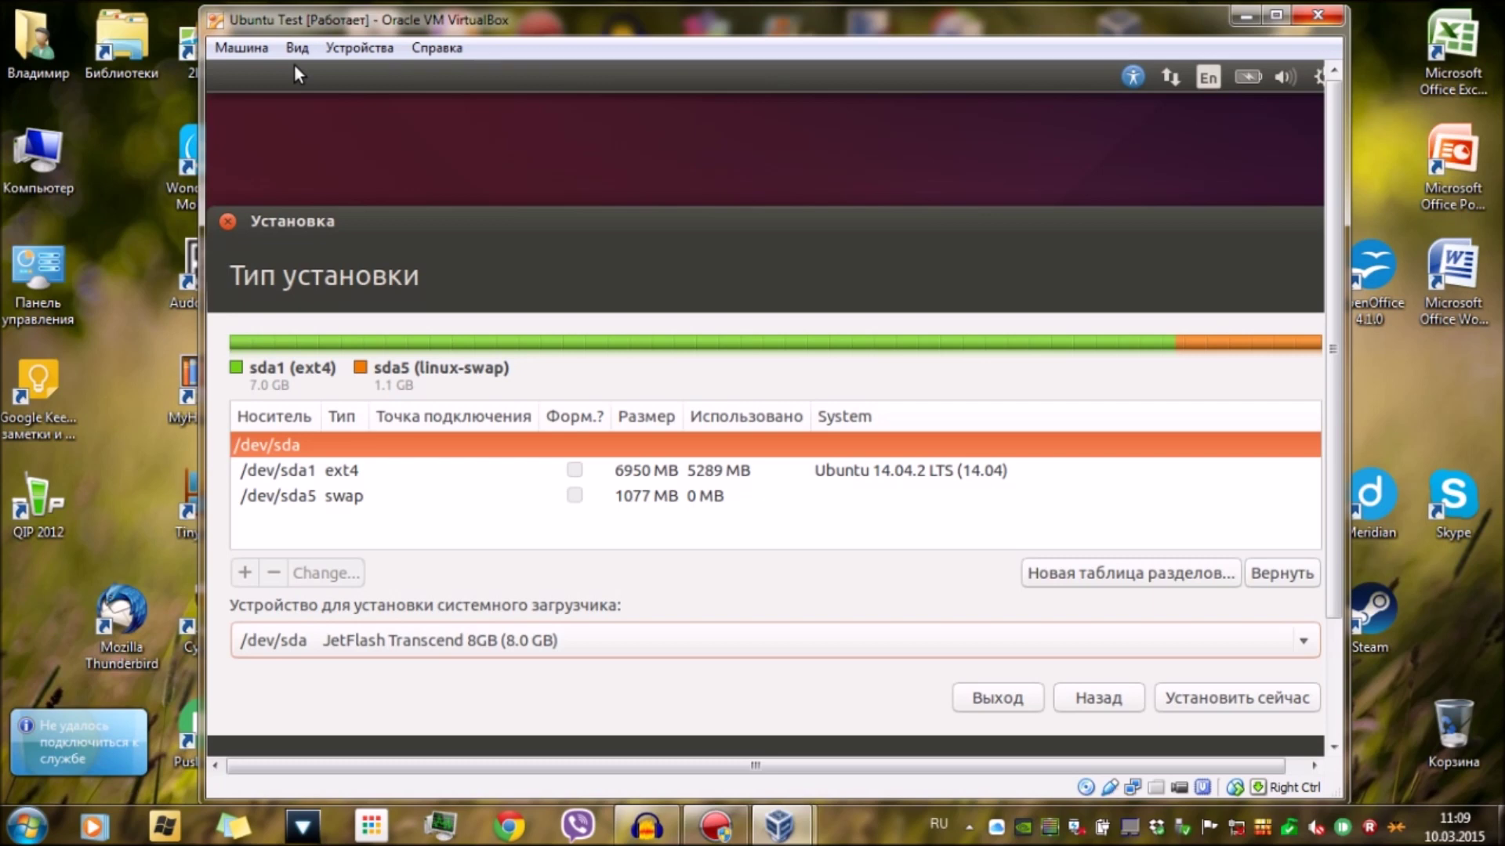
Step: Close the Ubuntu Test VM window choosing 'Выключить машину' to power it off
click(1318, 14)
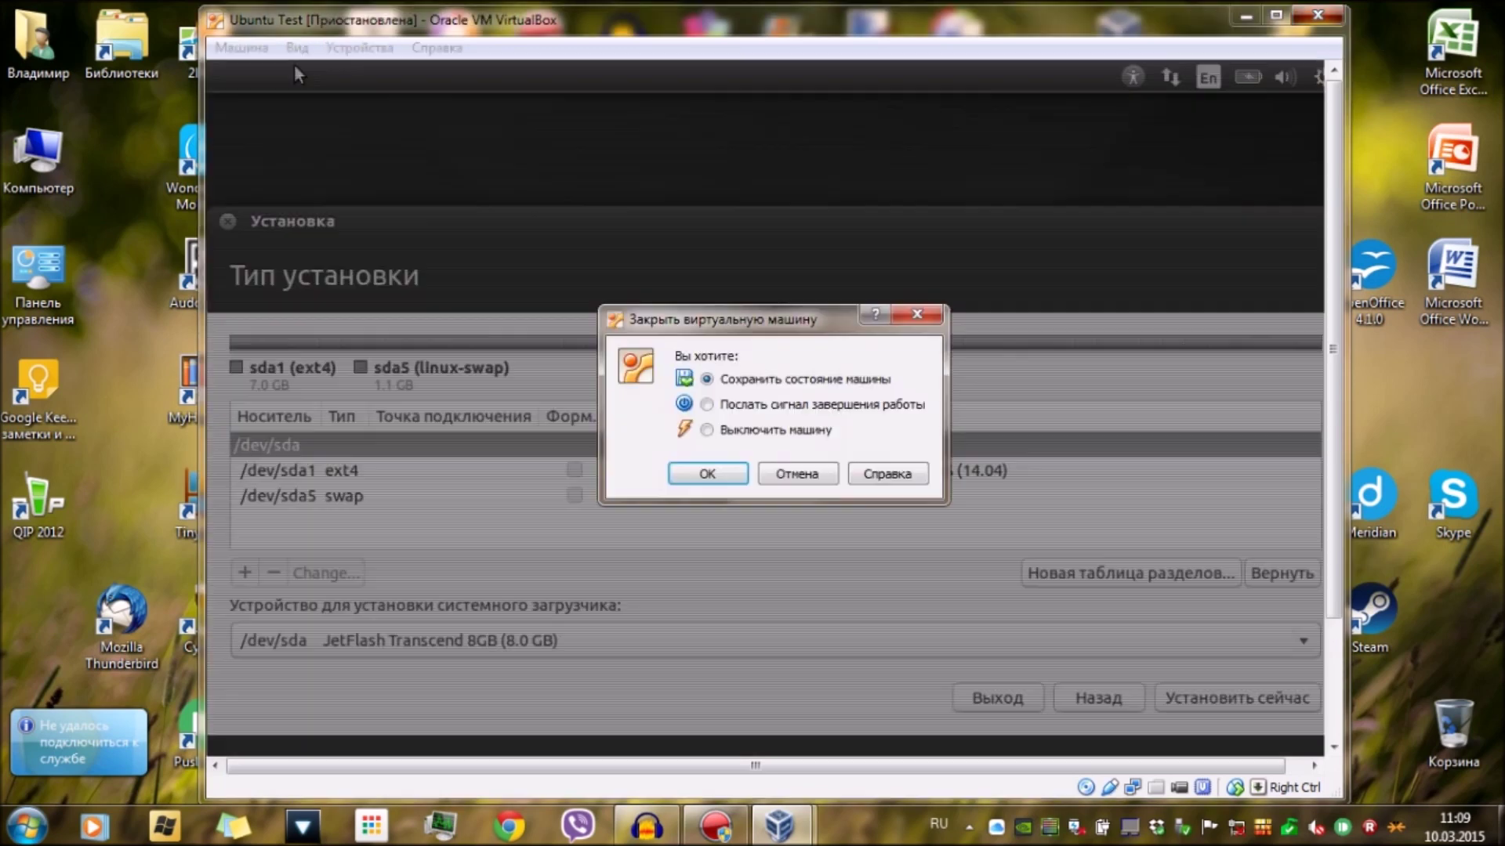
key(Down)
key(Down)
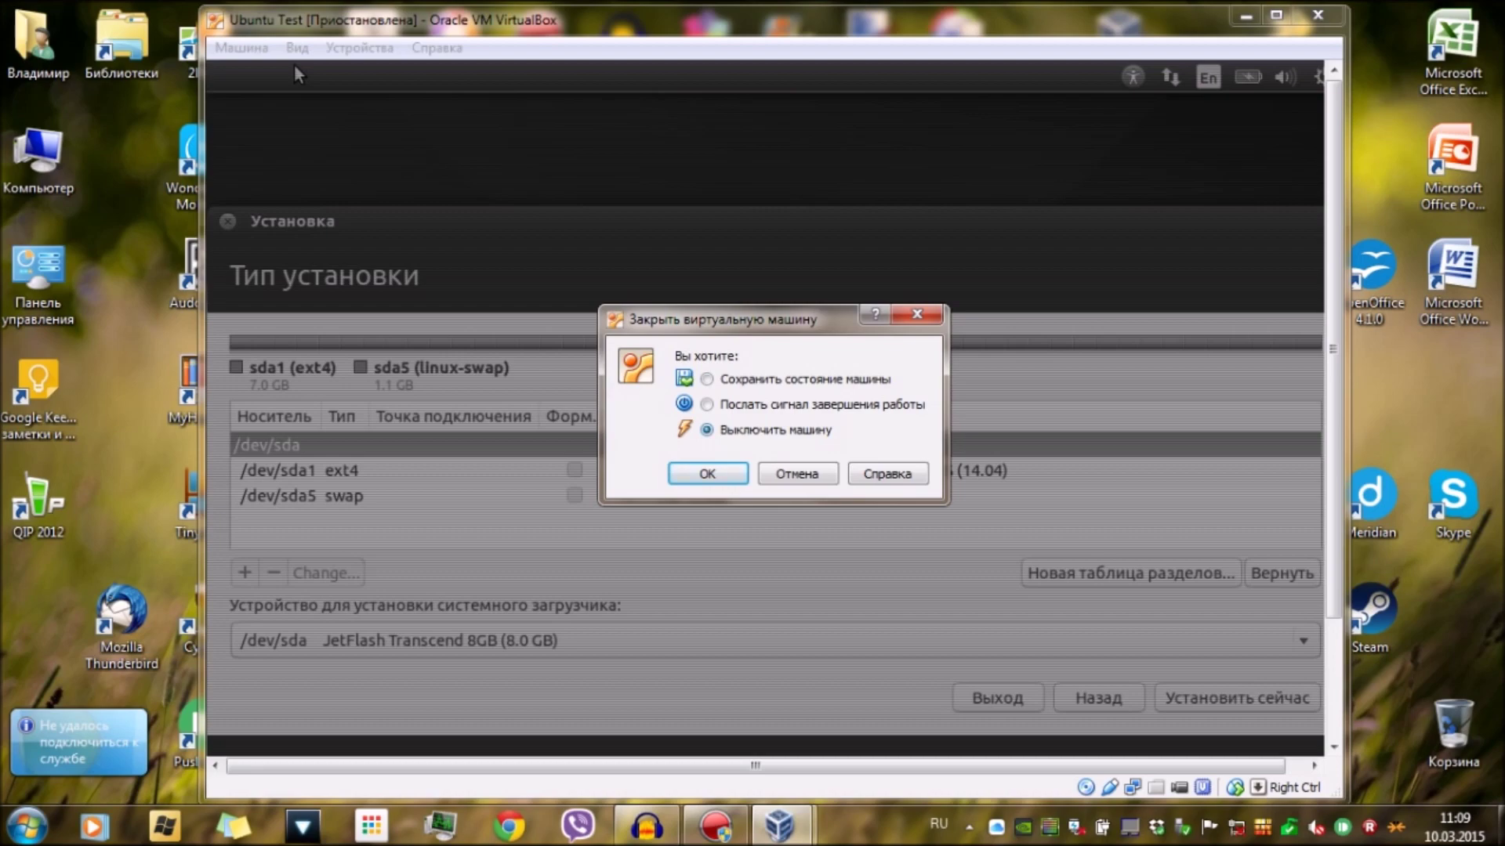
key(Return)
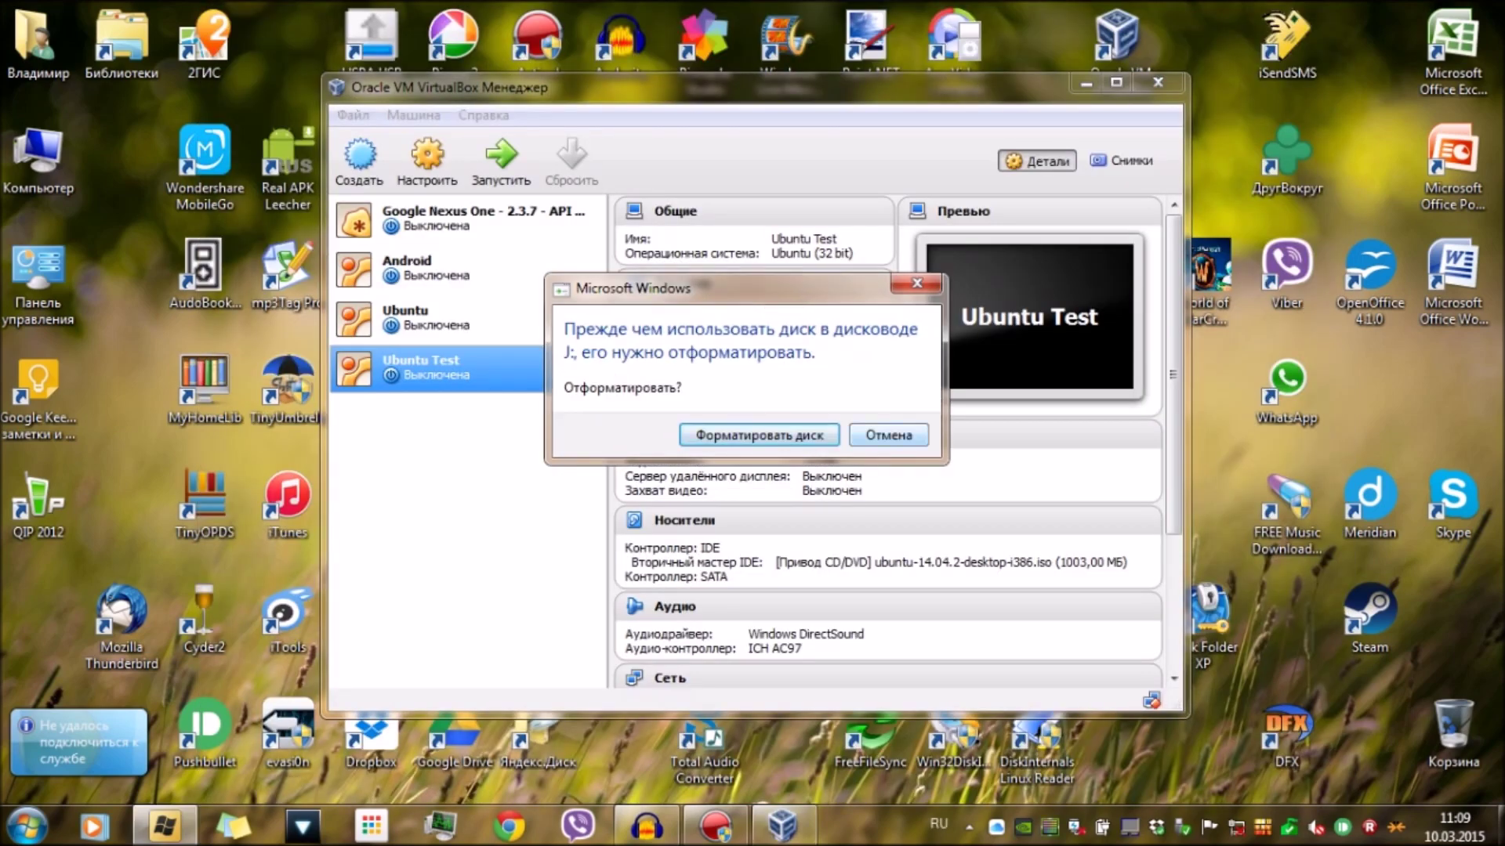
Step: Cancel formatting drive J:, remove Ubuntu Test from the machine list, and close VirtualBox Manager
click(889, 435)
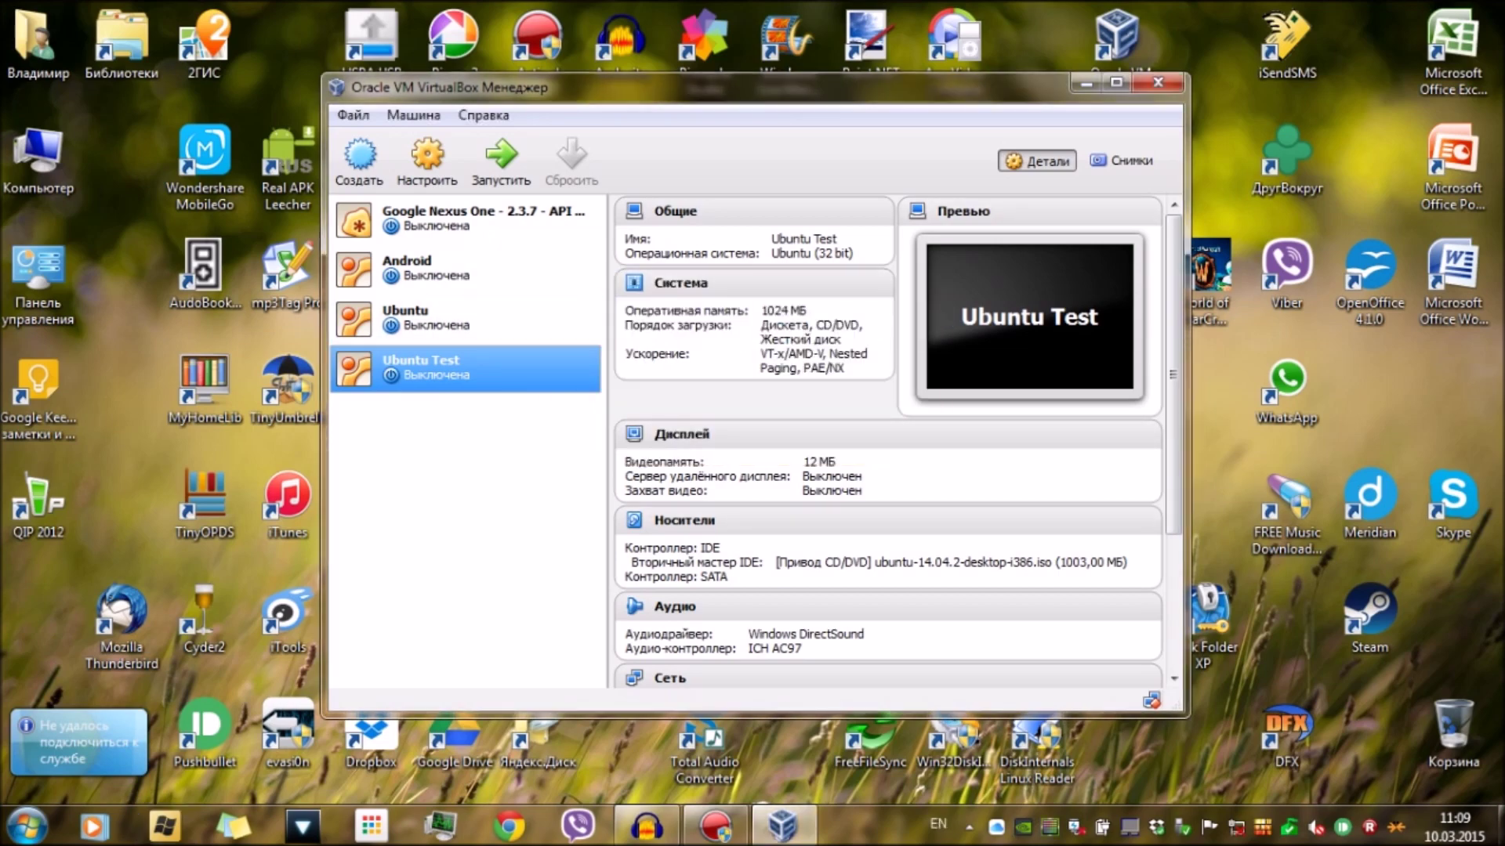
right_click(470, 373)
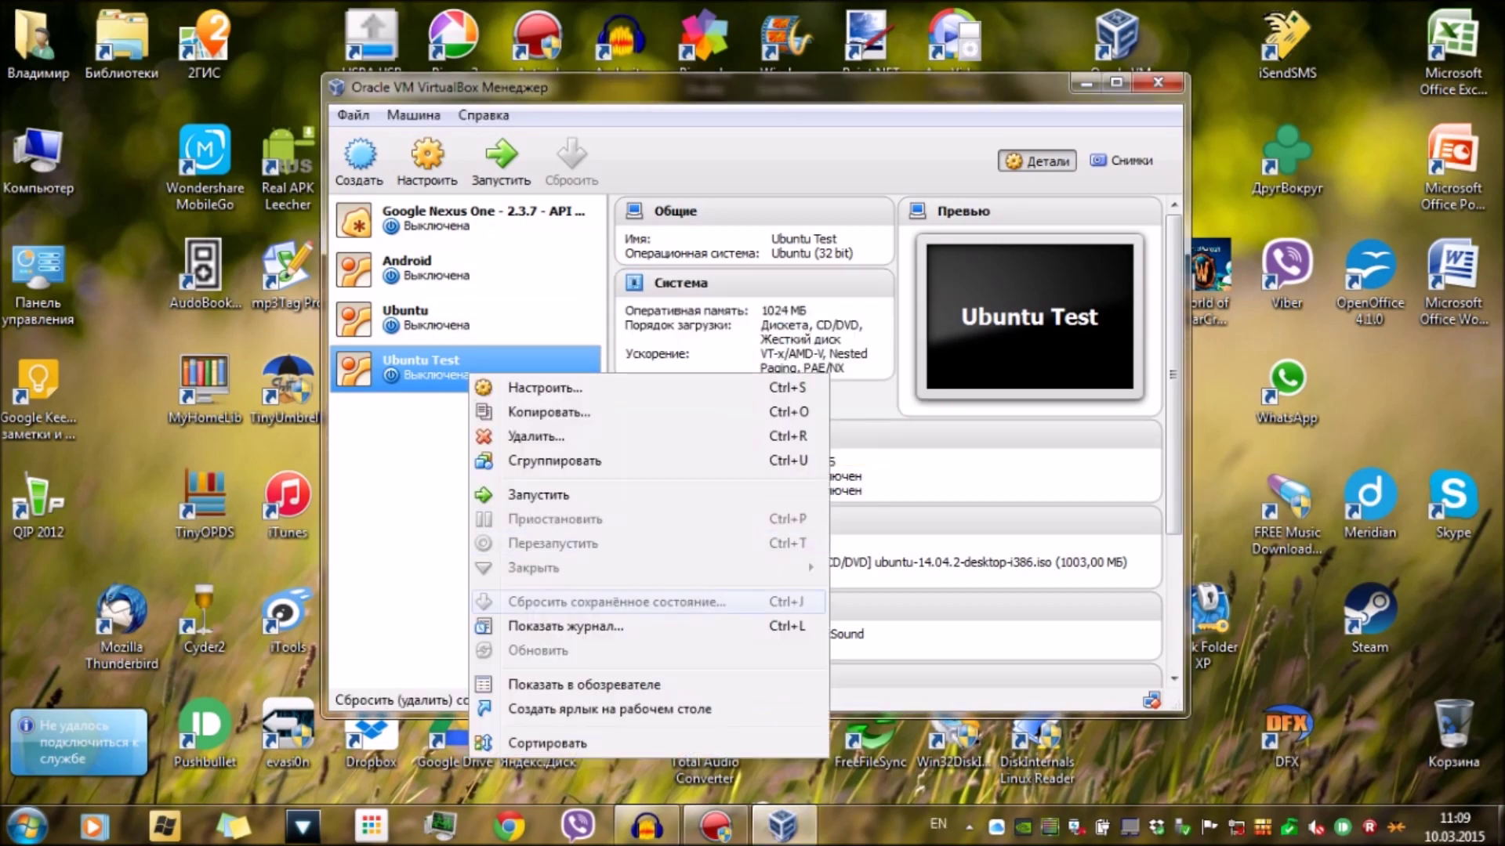
click(536, 438)
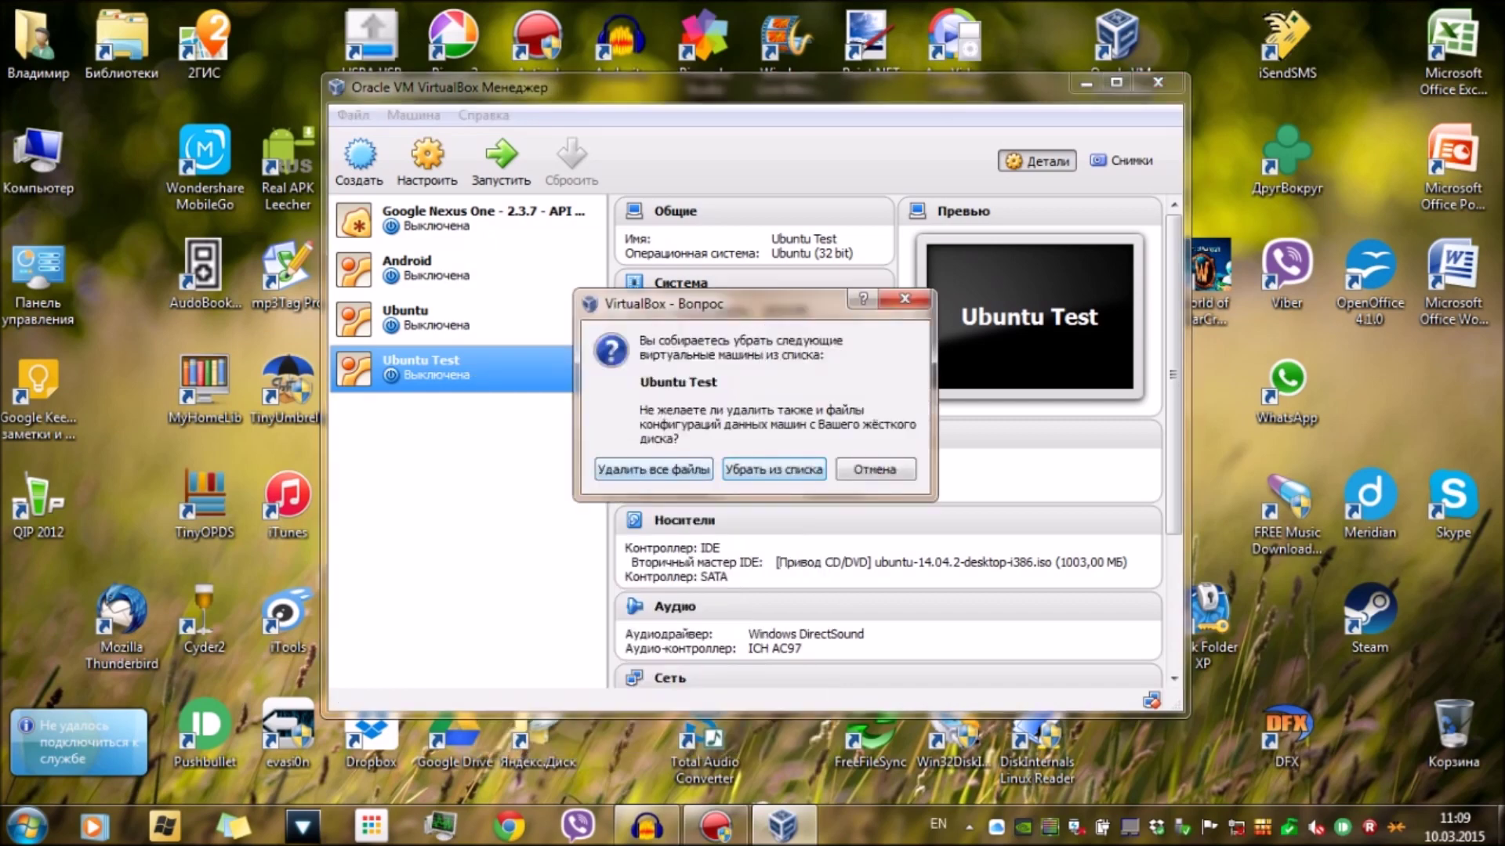
click(654, 470)
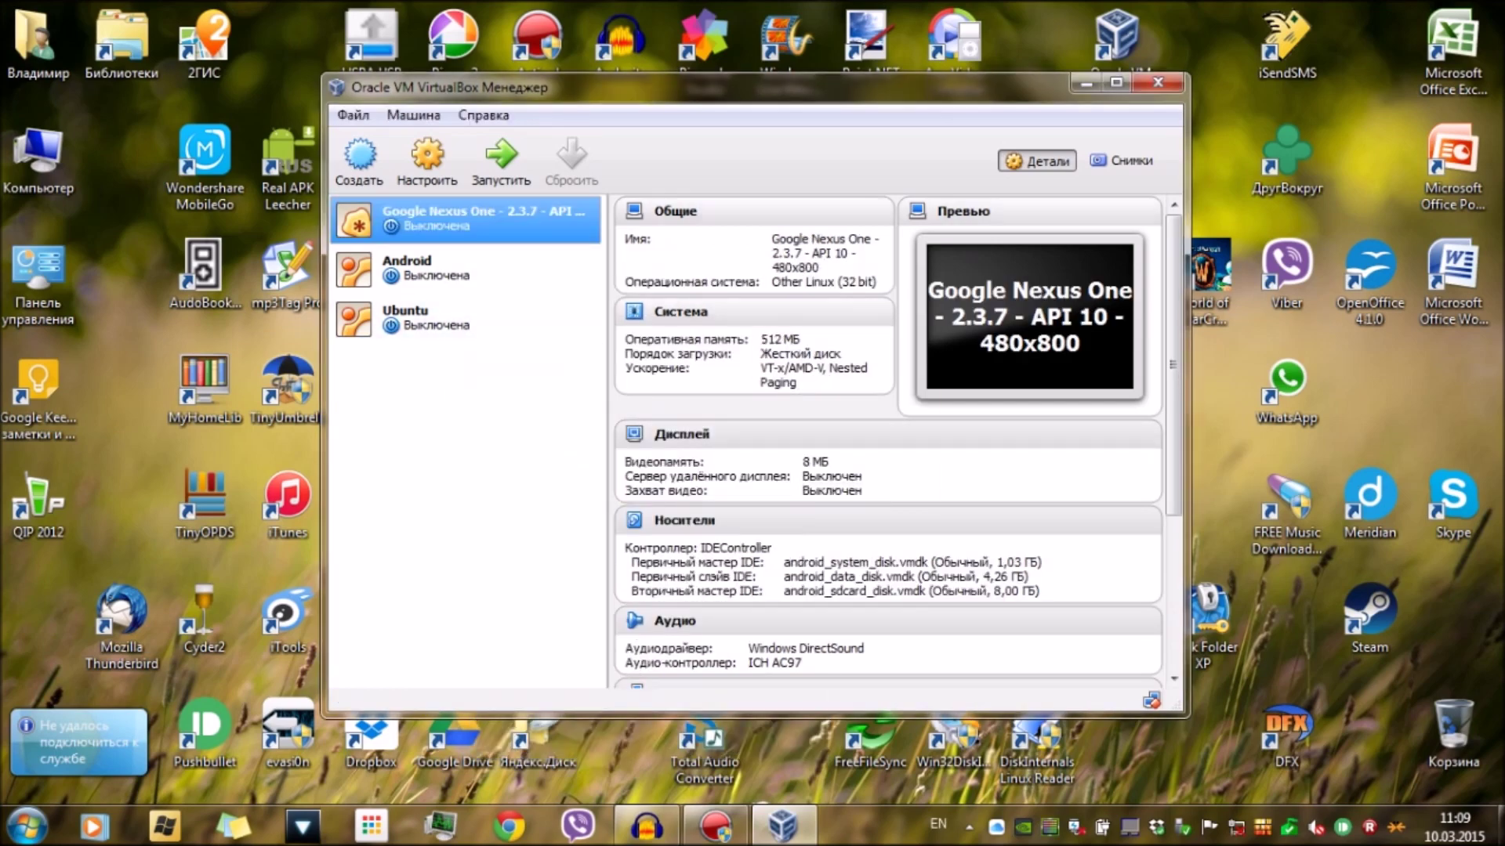
key(alt+F4)
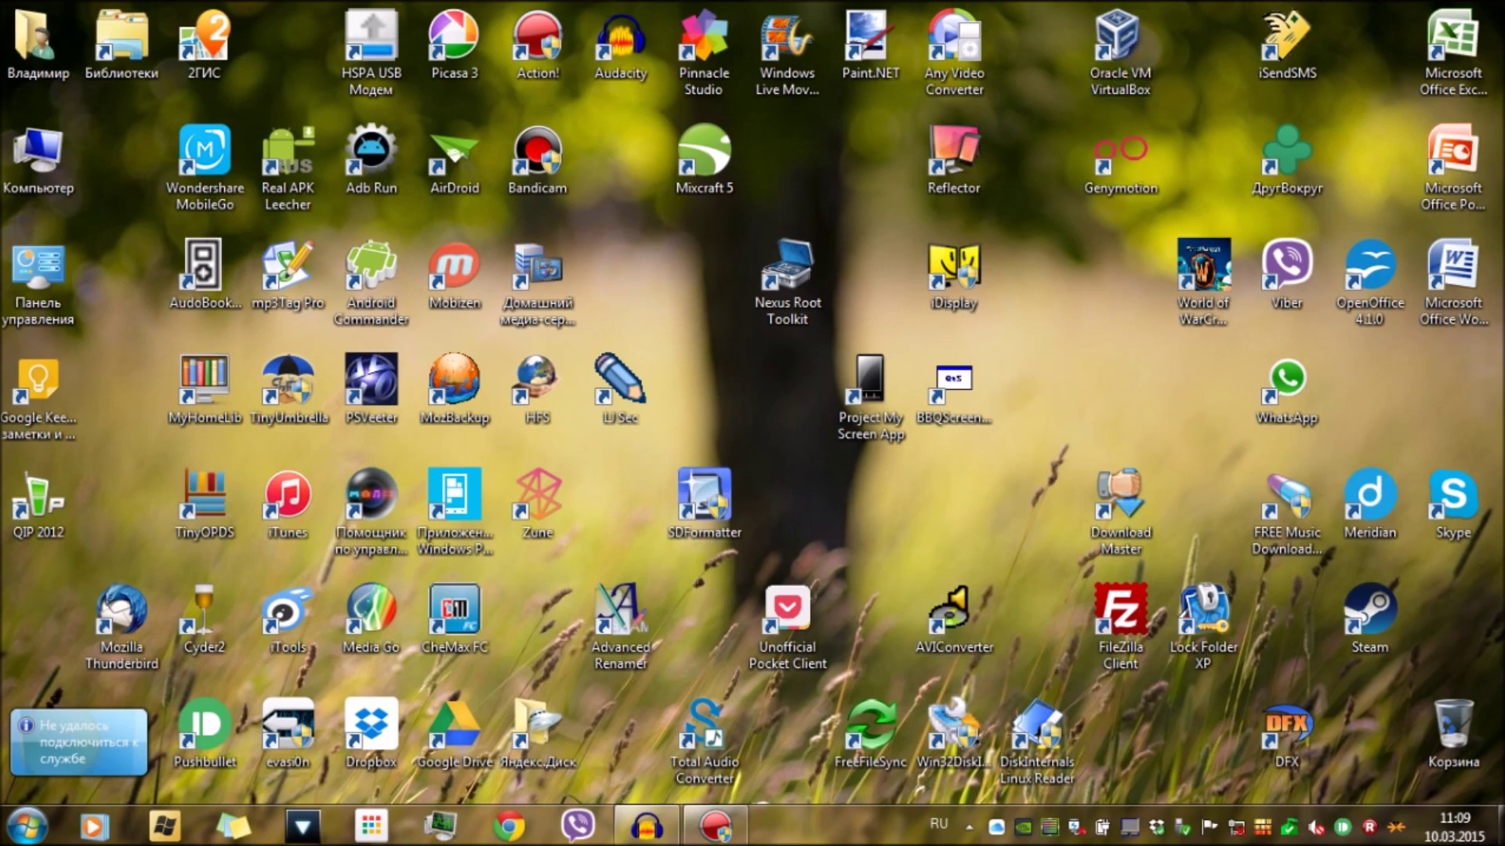
key(super+e)
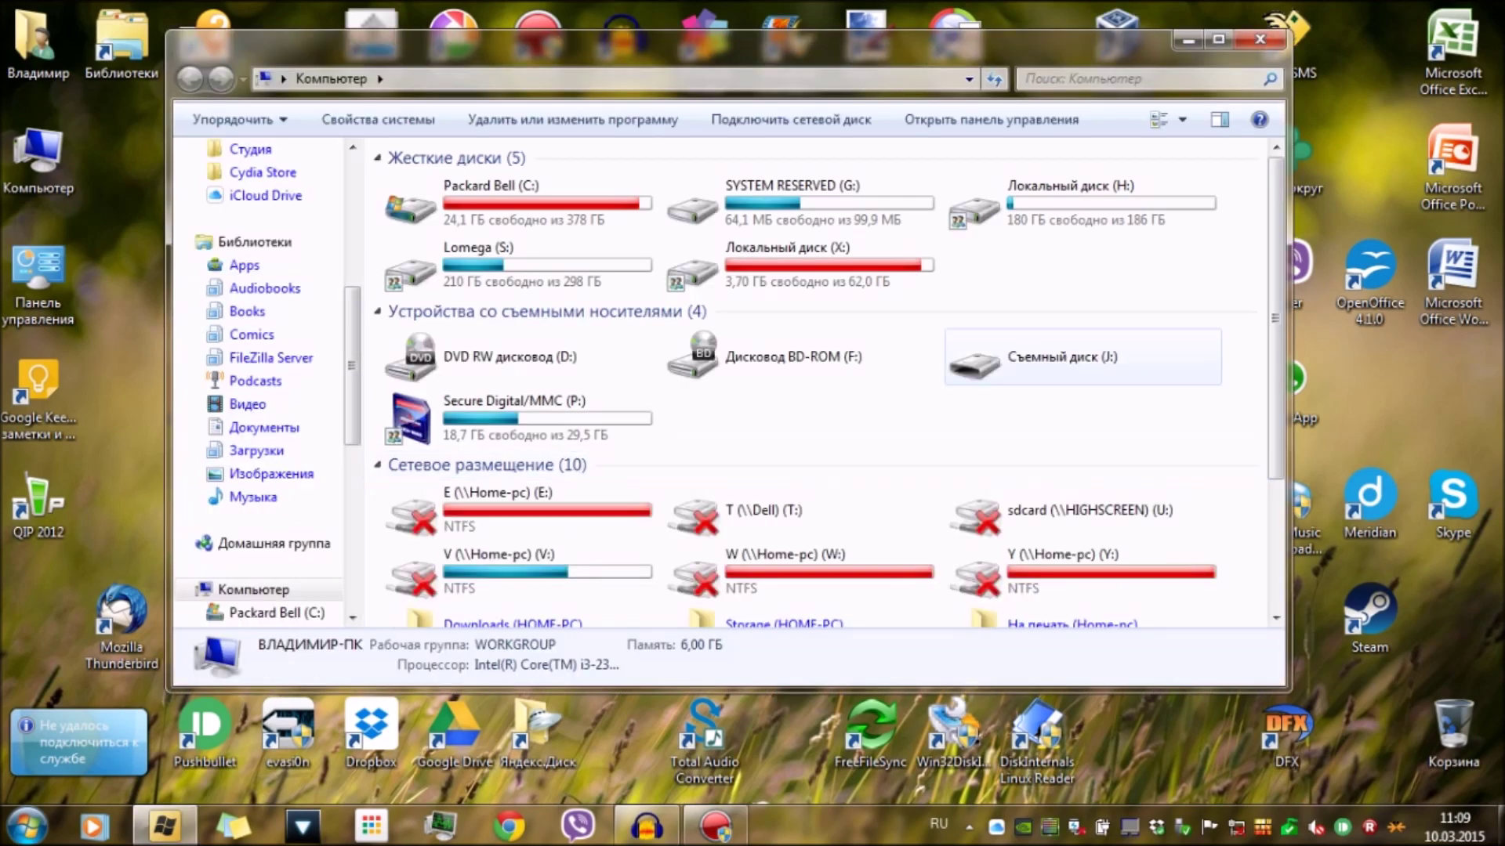
click(1260, 40)
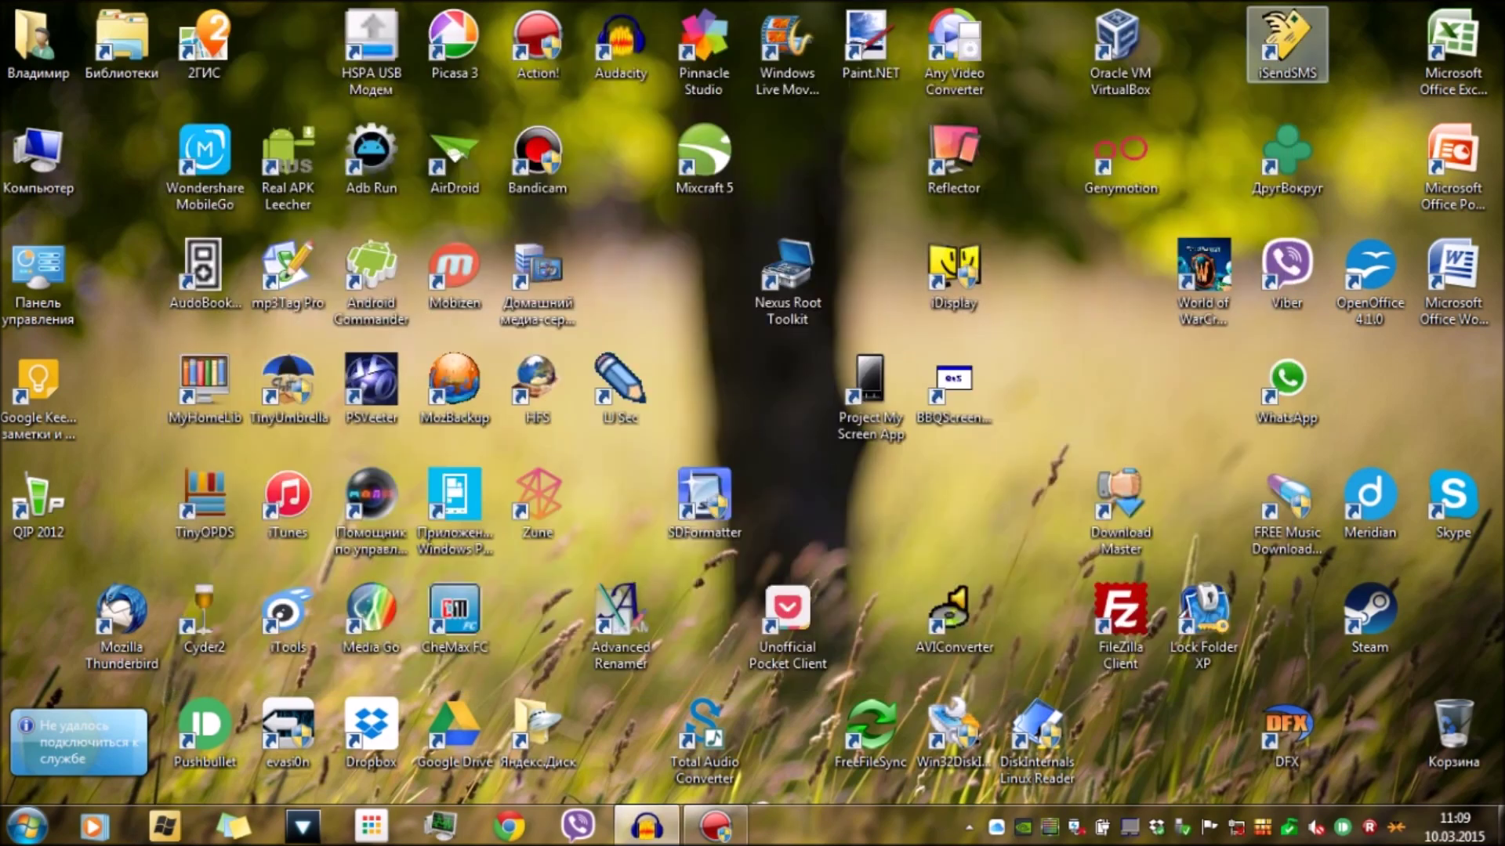